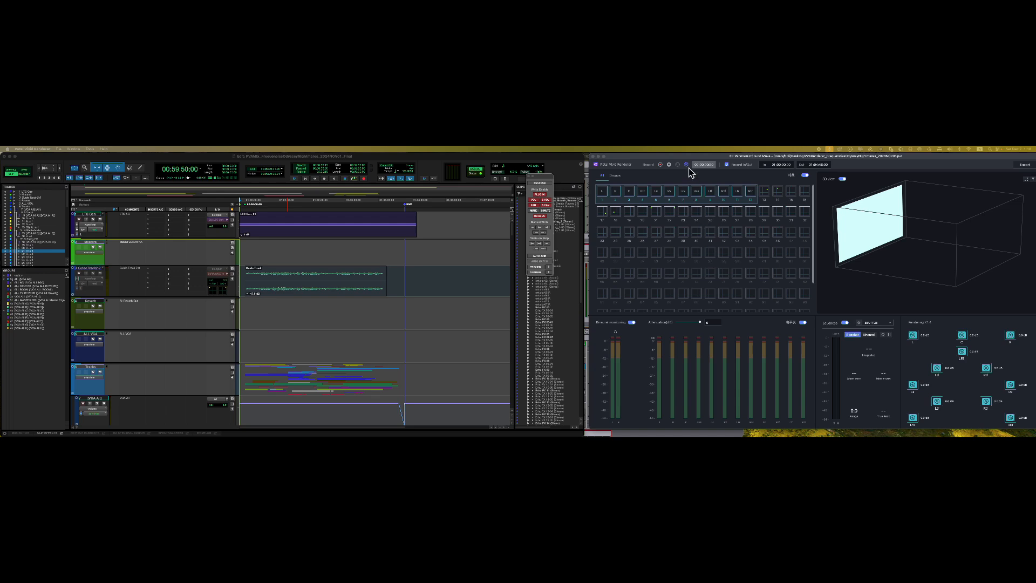
- Show the renderer's object groups (Soundbed mapping, A Vocal, C String) and cancel a new group
drag(684, 158, 678, 158)
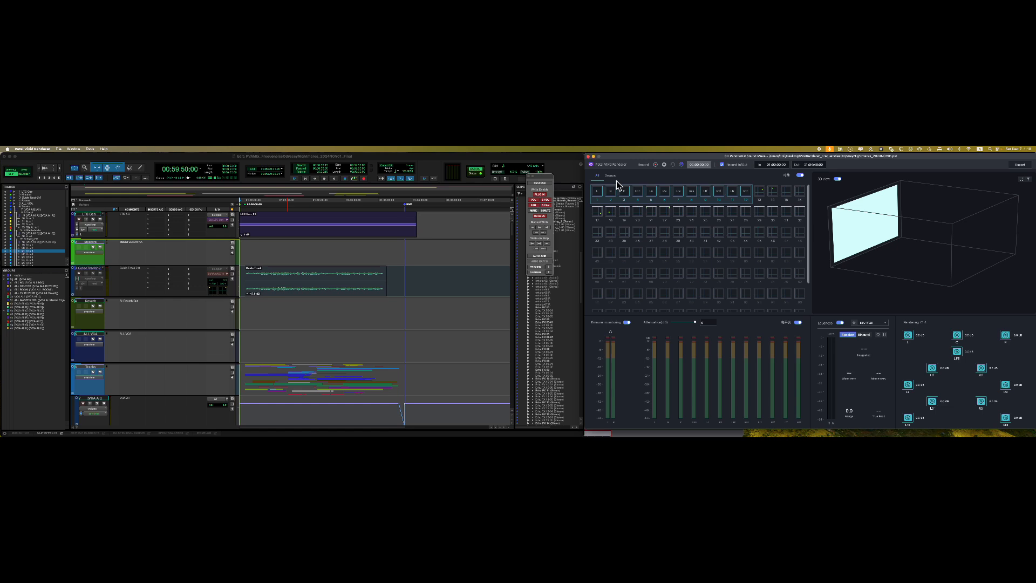
scroll(672, 251, down, 3)
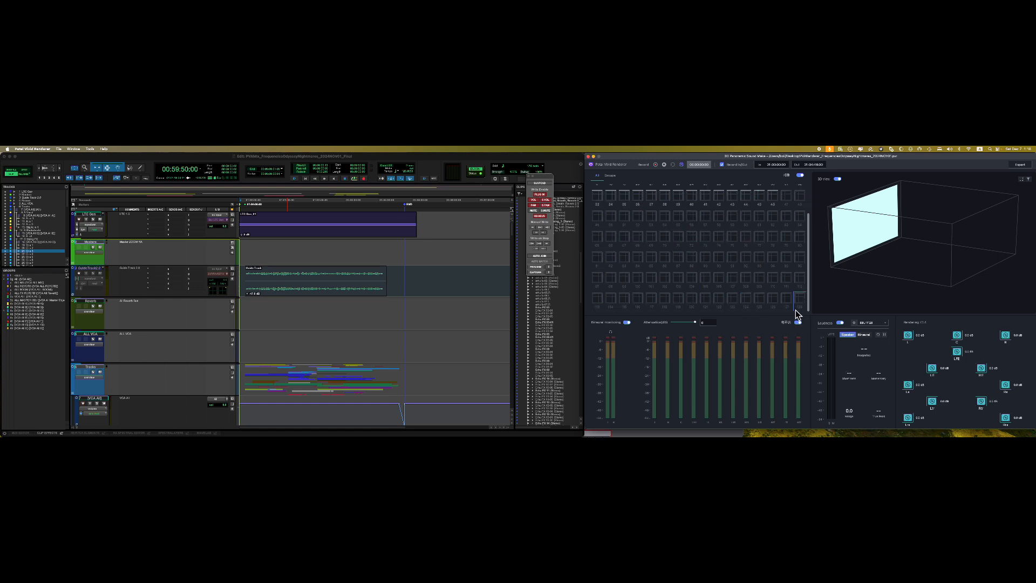
scroll(728, 286, up, 3)
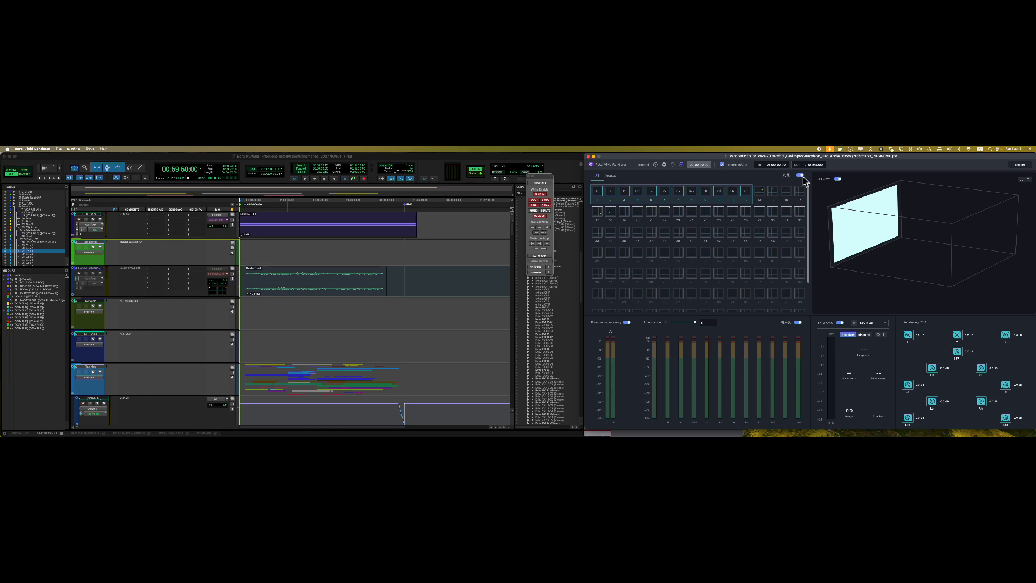
click(614, 176)
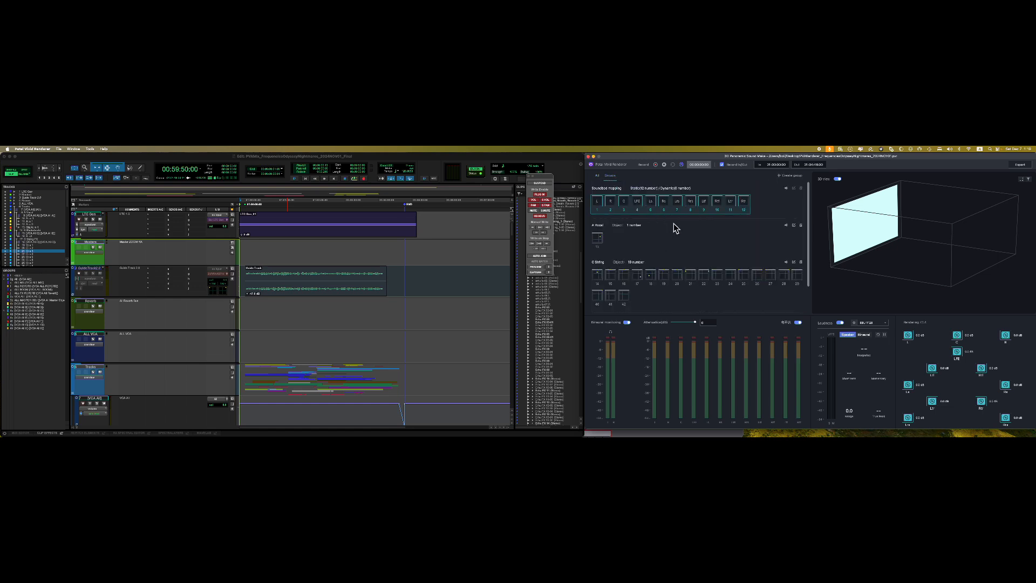
click(789, 176)
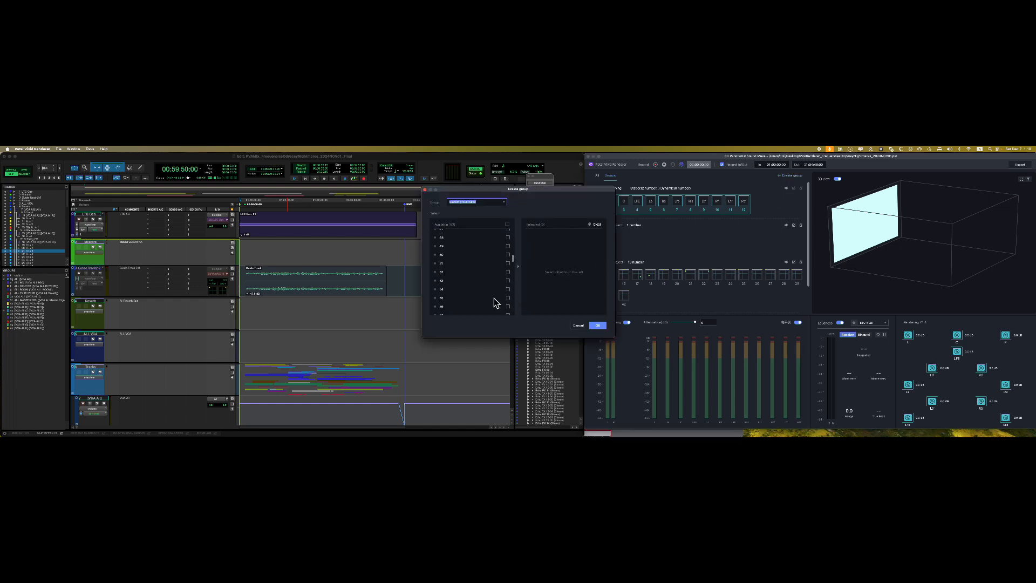
click(579, 326)
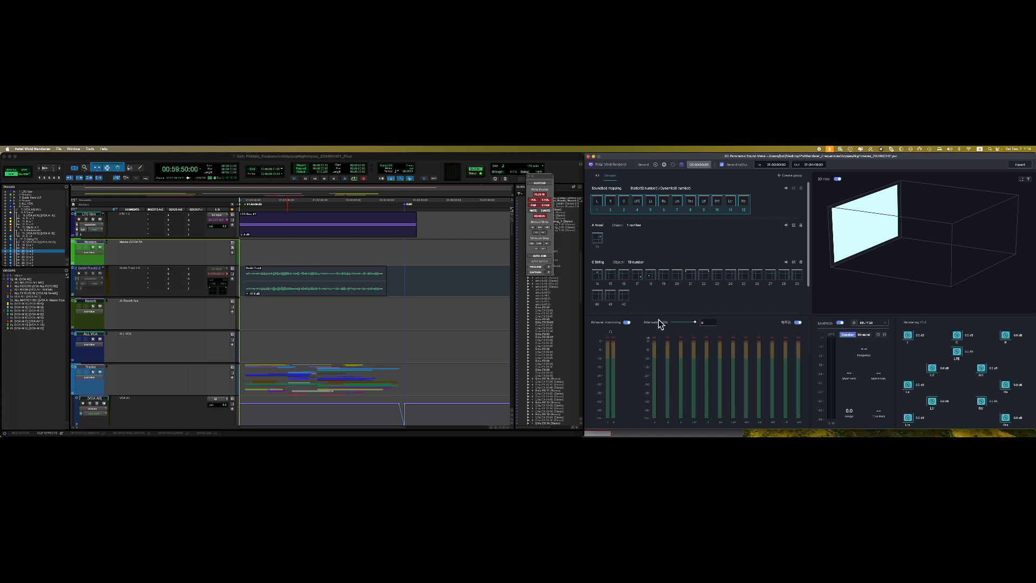
- Show all objects with binaural monitoring toggled back on, then switch to Dolby Atmos Renderer Remote
click(597, 175)
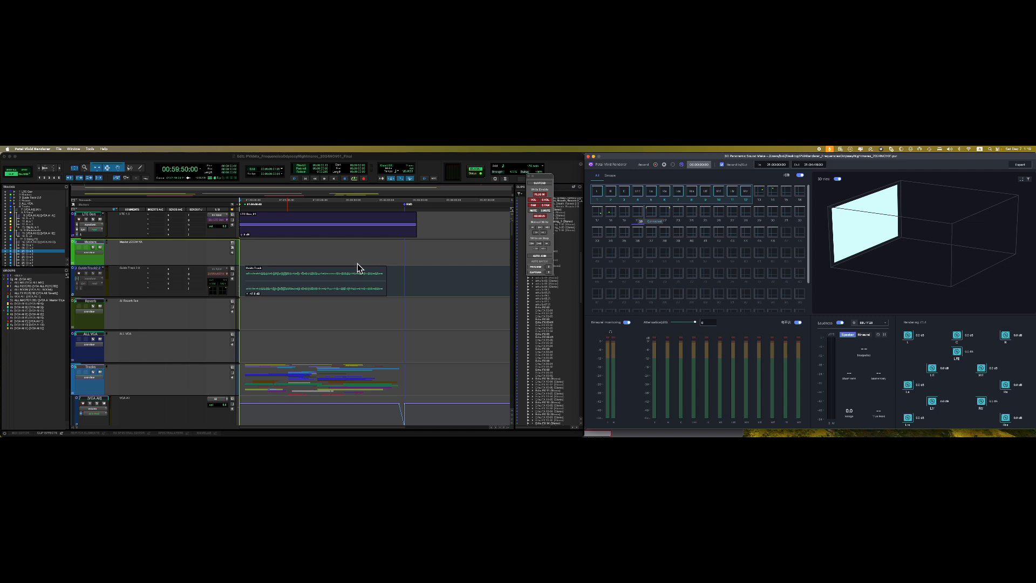
click(627, 323)
click(627, 324)
click(629, 325)
click(627, 323)
key(super+Tab)
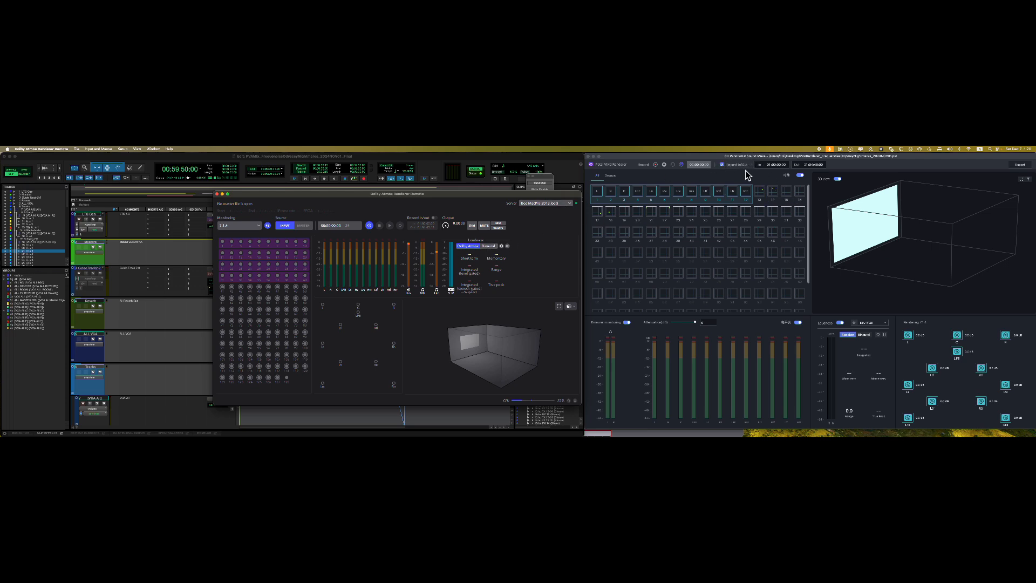
click(718, 162)
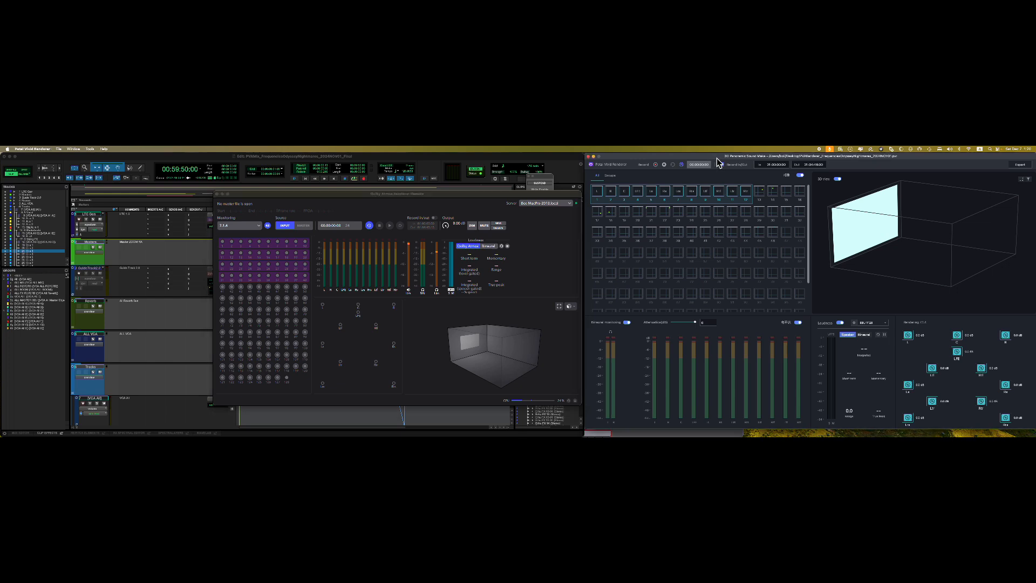
click(531, 193)
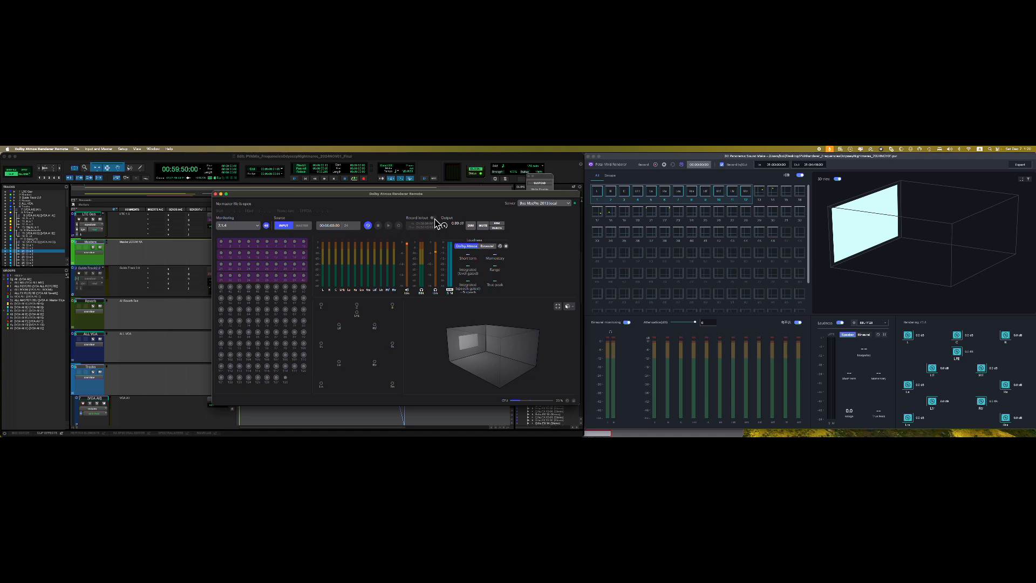
click(502, 224)
click(503, 225)
click(503, 224)
click(503, 225)
drag(504, 348, 499, 358)
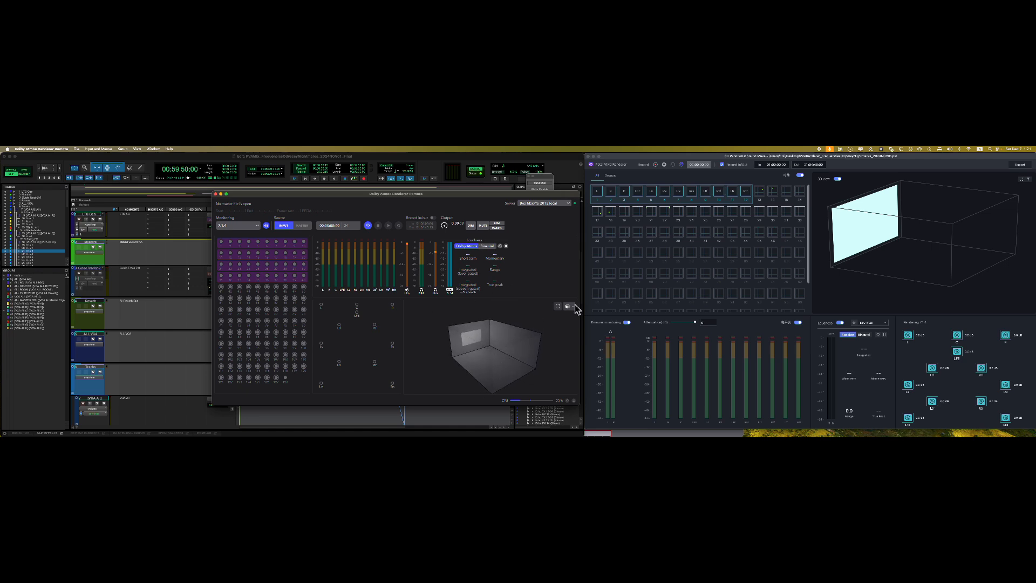
- Open the renderer's loudness target settings and toggle loudness metering off and back on
double_click(972, 335)
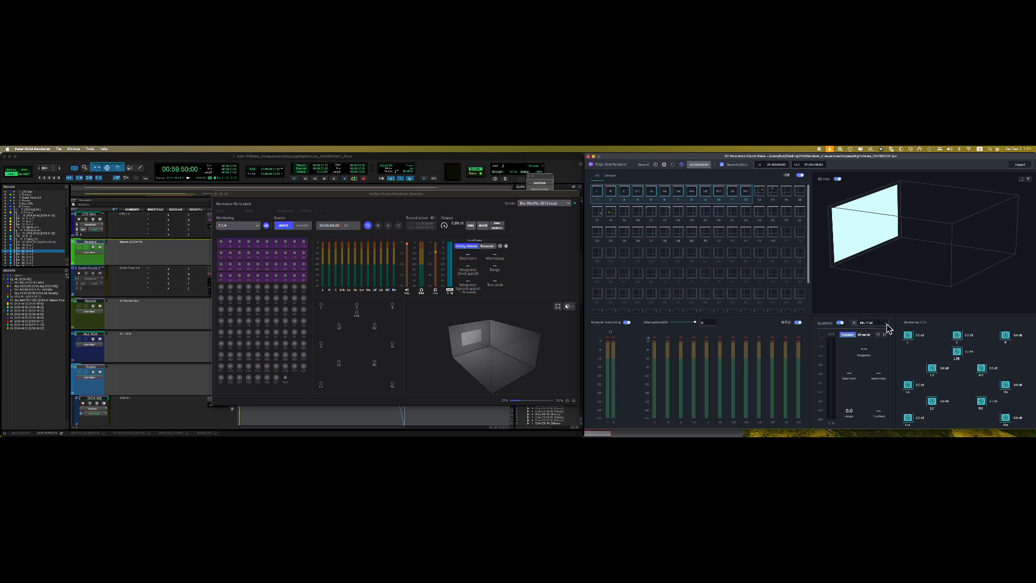
click(860, 326)
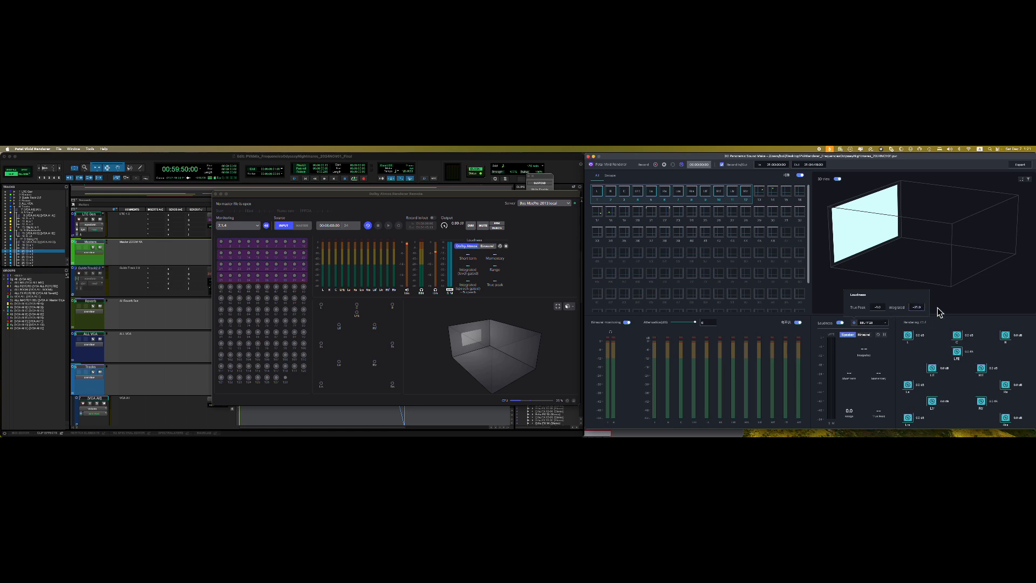
click(941, 312)
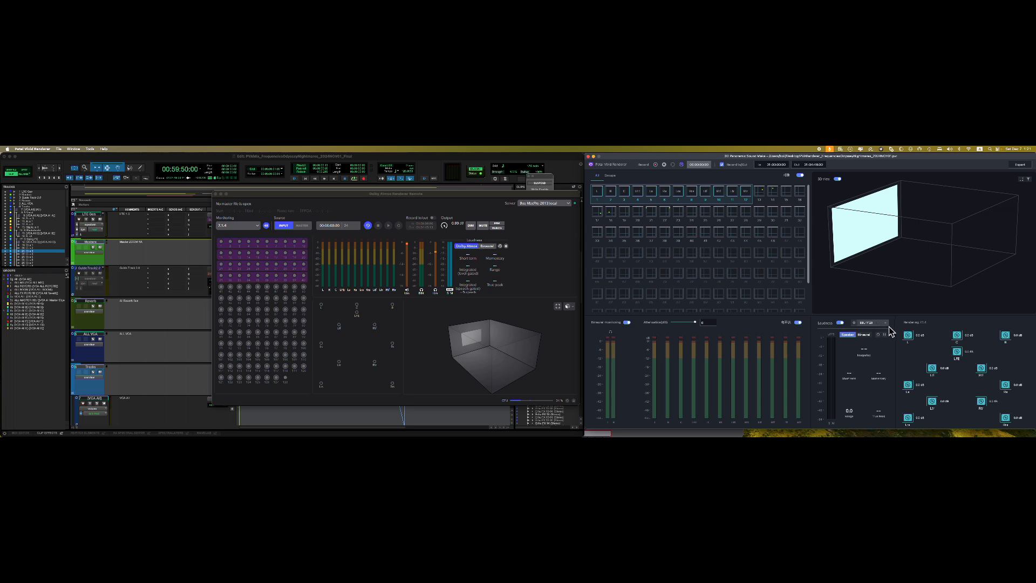
click(860, 326)
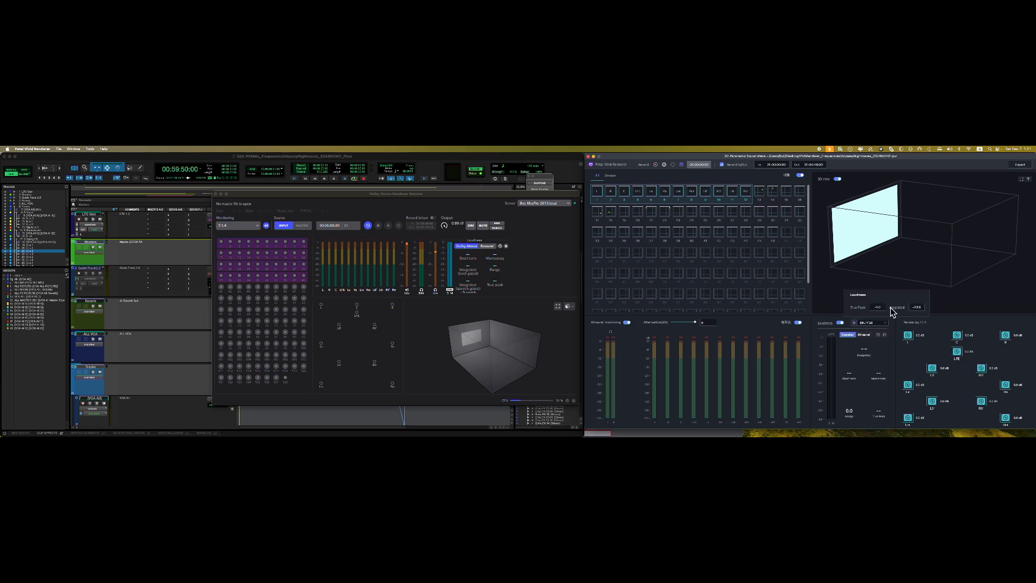
scroll(919, 311, up, 4)
scroll(883, 309, up, 1)
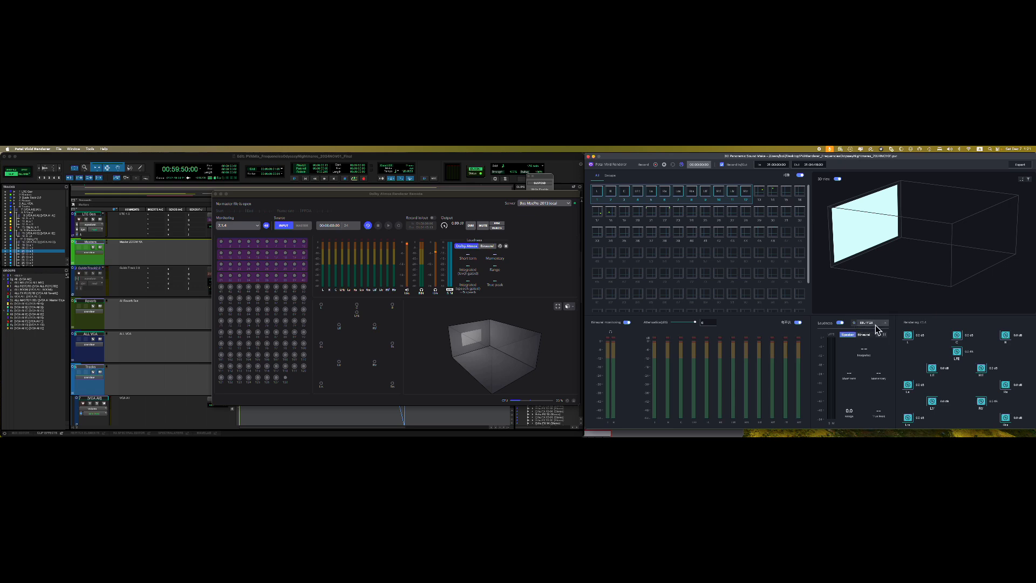
click(842, 323)
click(842, 323)
- Change the True Peak limit from -1.0 to 0, making the loudness standard Custom
mouse_move(872, 329)
drag(883, 311, 882, 303)
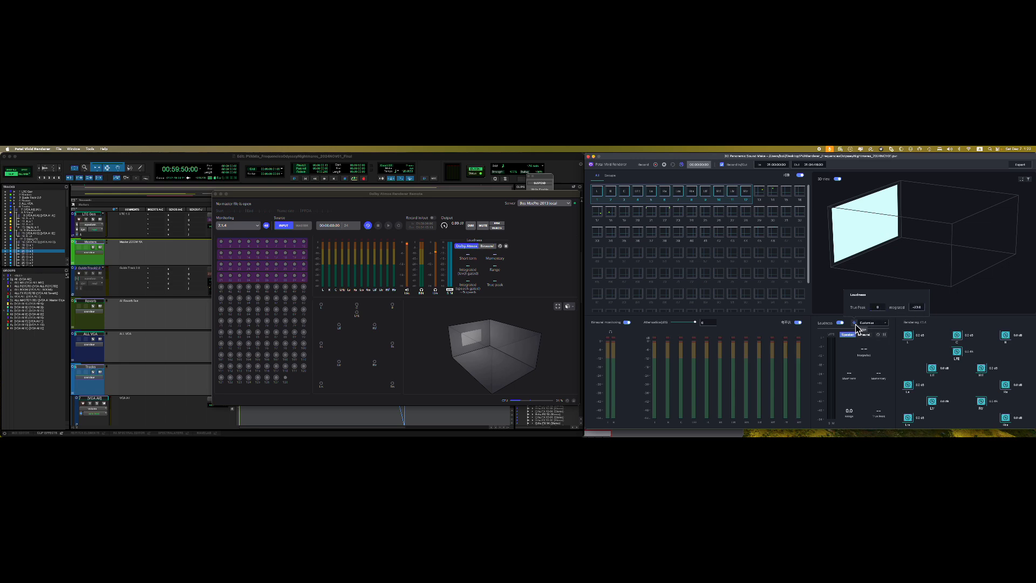
double_click(882, 308)
click(884, 314)
double_click(881, 310)
click(905, 327)
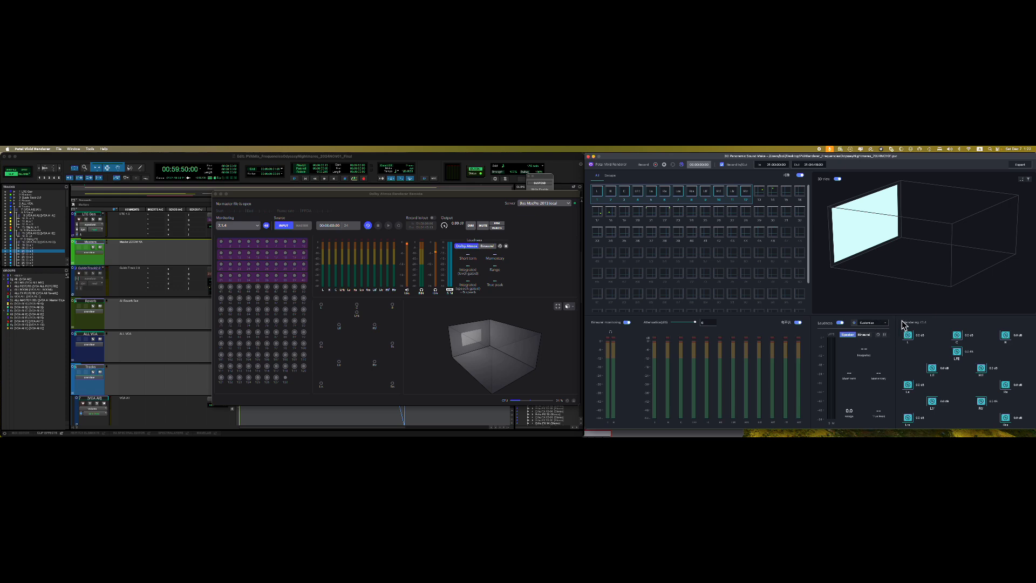
click(855, 324)
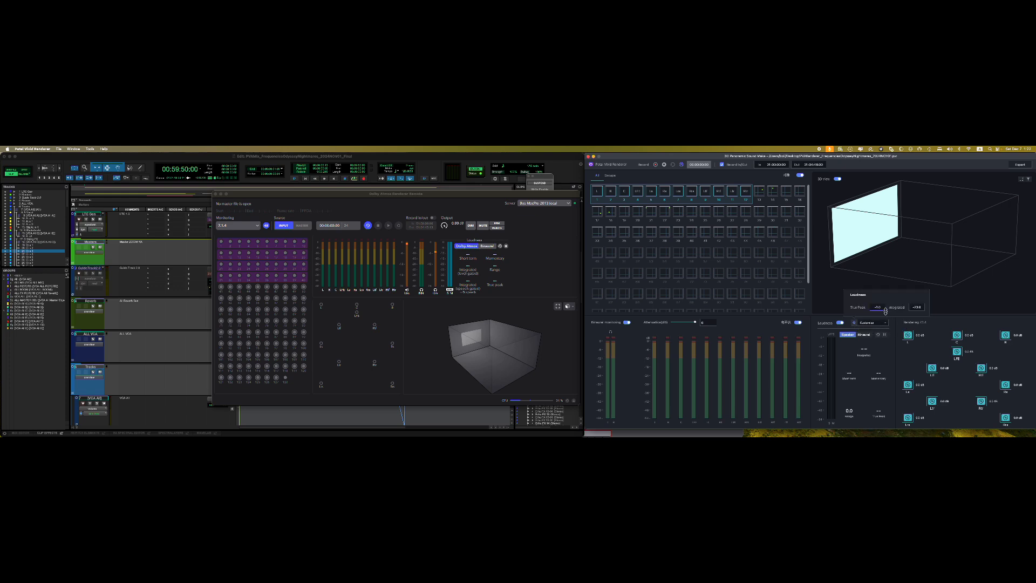
click(863, 328)
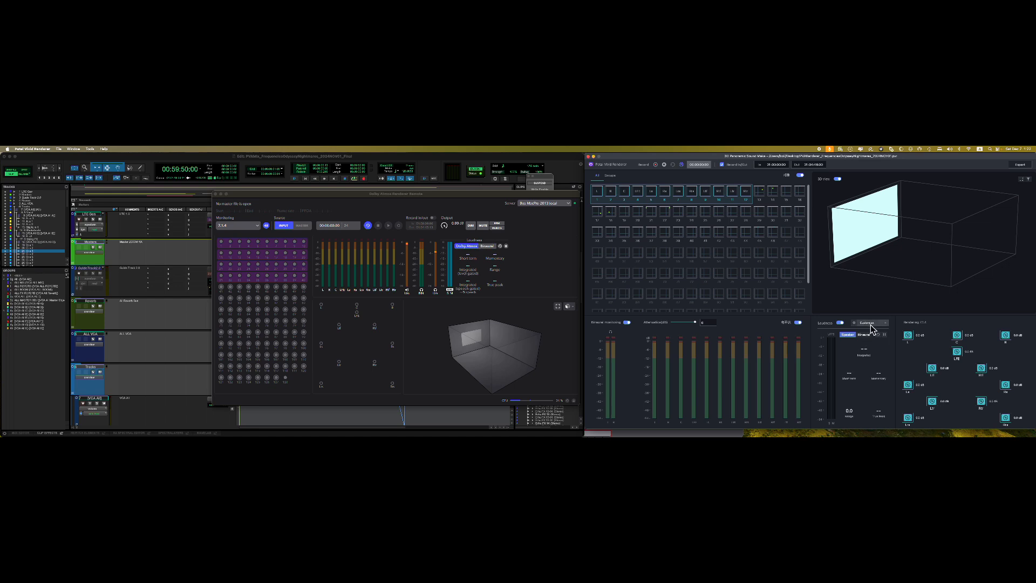
click(855, 323)
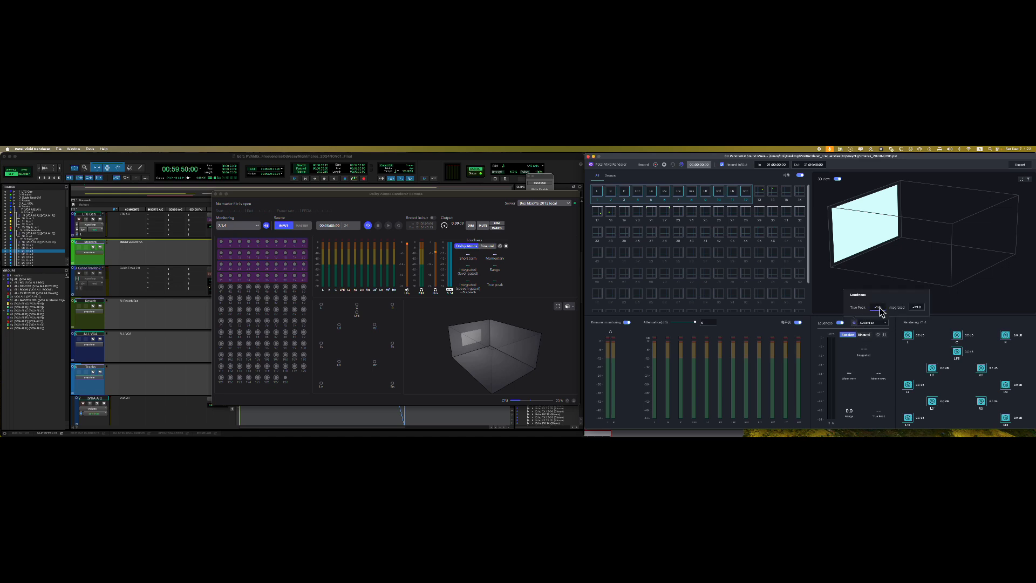
double_click(881, 309)
key(Return)
double_click(883, 309)
text(0)
click(916, 271)
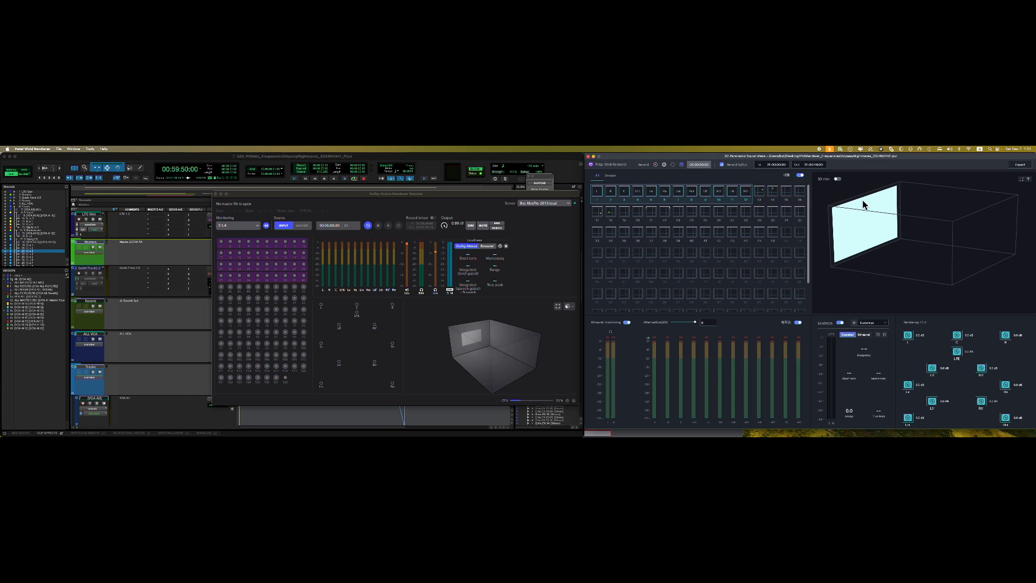
- Enable the renderer's 3D room view, start Pro Tools playback, and orbit the room
mouse_move(863, 204)
mouse_down()
mouse_move(884, 203)
mouse_move(871, 197)
mouse_up()
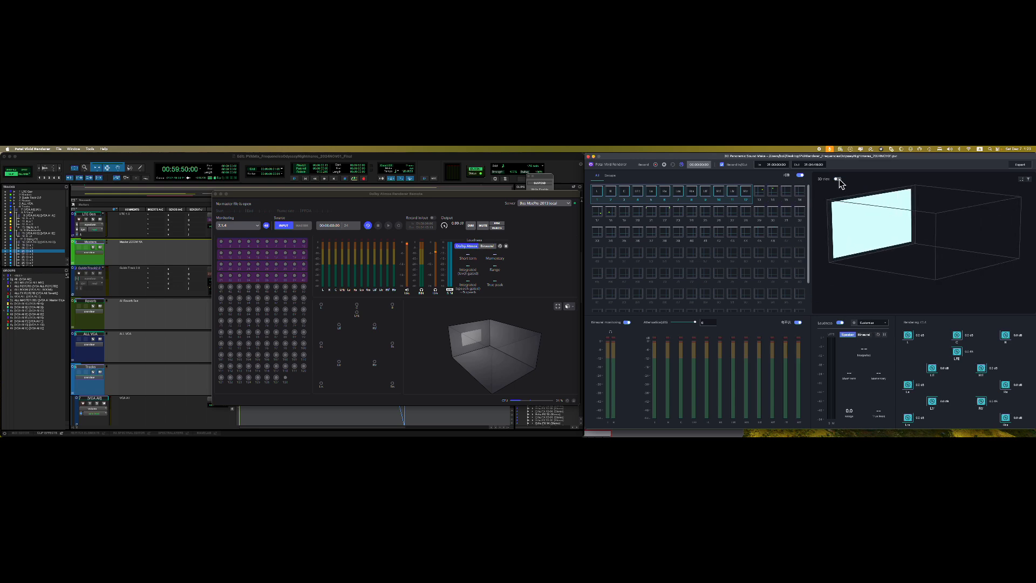
click(838, 179)
click(451, 158)
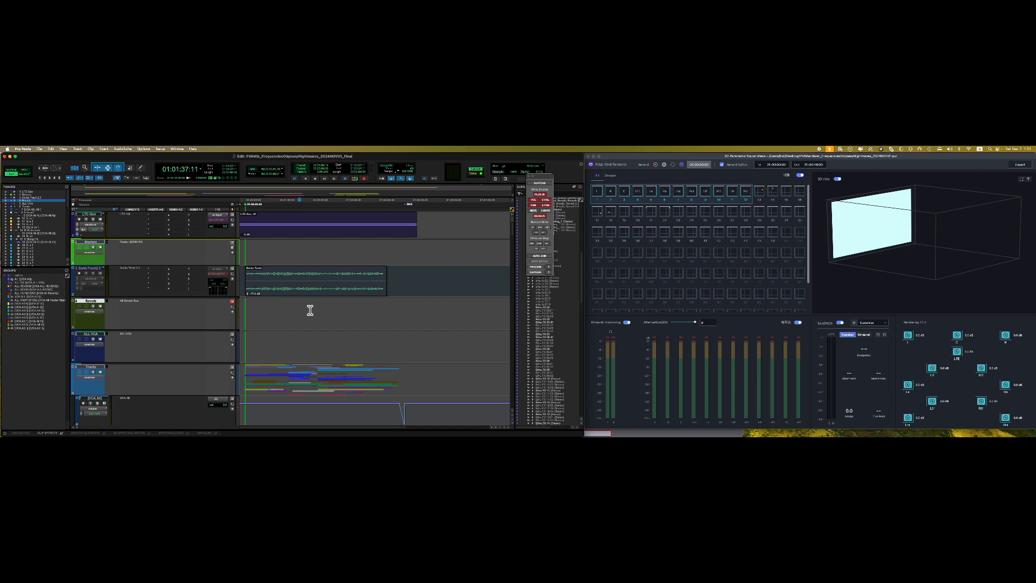
key(space)
click(838, 181)
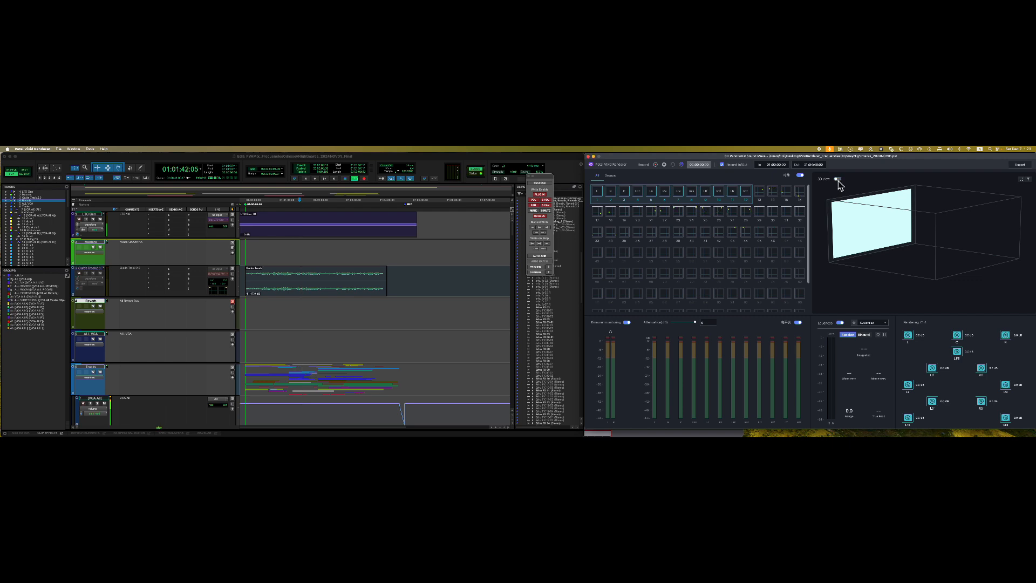
mouse_move(917, 239)
mouse_down()
mouse_move(908, 269)
mouse_move(898, 259)
mouse_move(925, 254)
mouse_up()
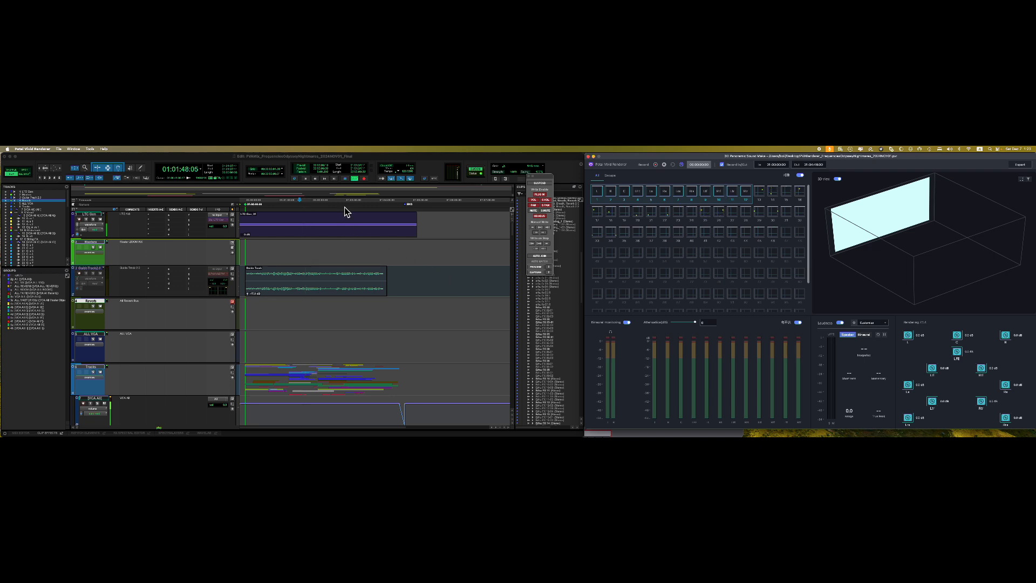
click(345, 160)
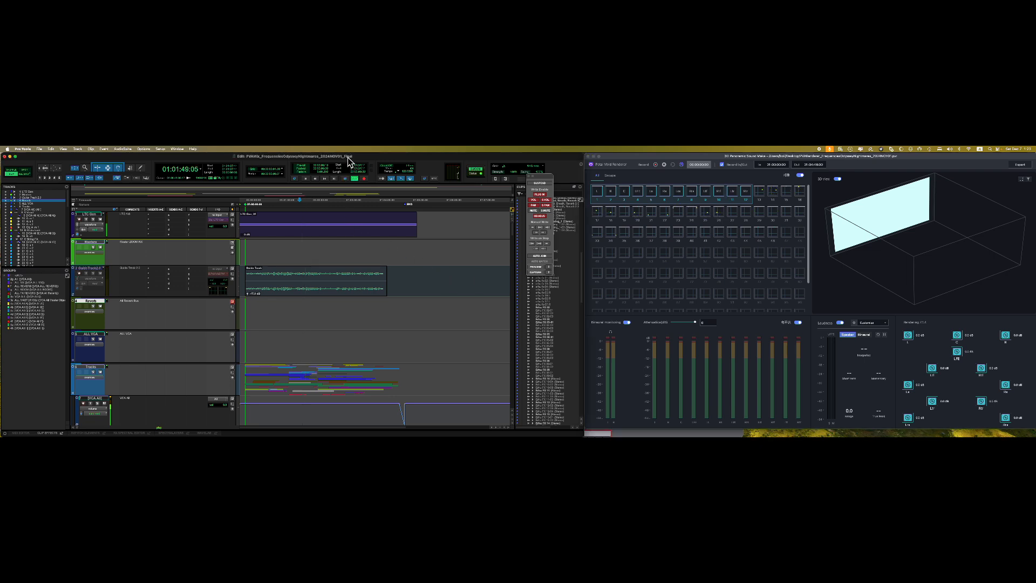
- Set the Playback Engine to Petal Audio Bridge, agreeing to close the session, and apply
click(161, 150)
click(162, 184)
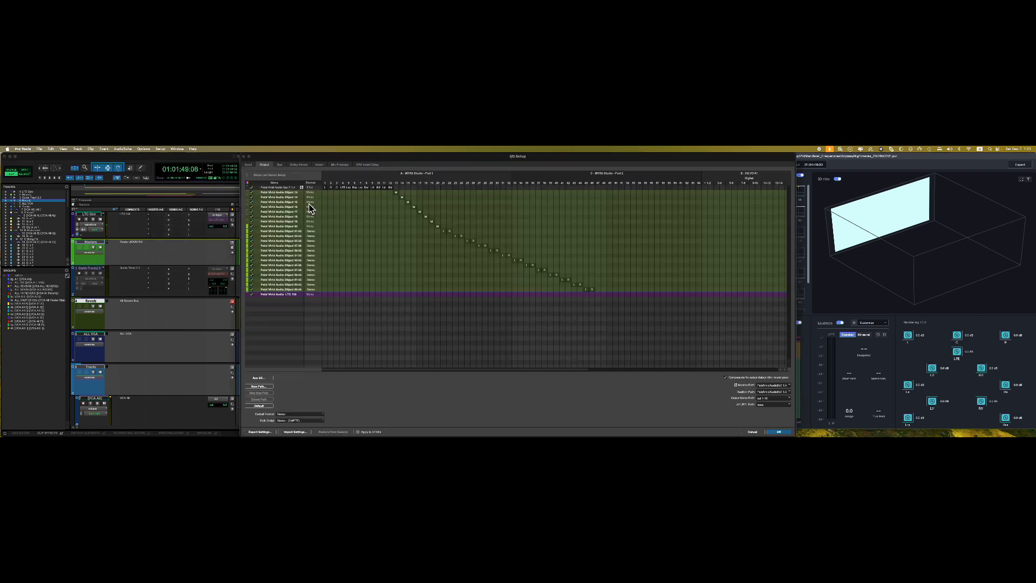
click(753, 431)
click(160, 150)
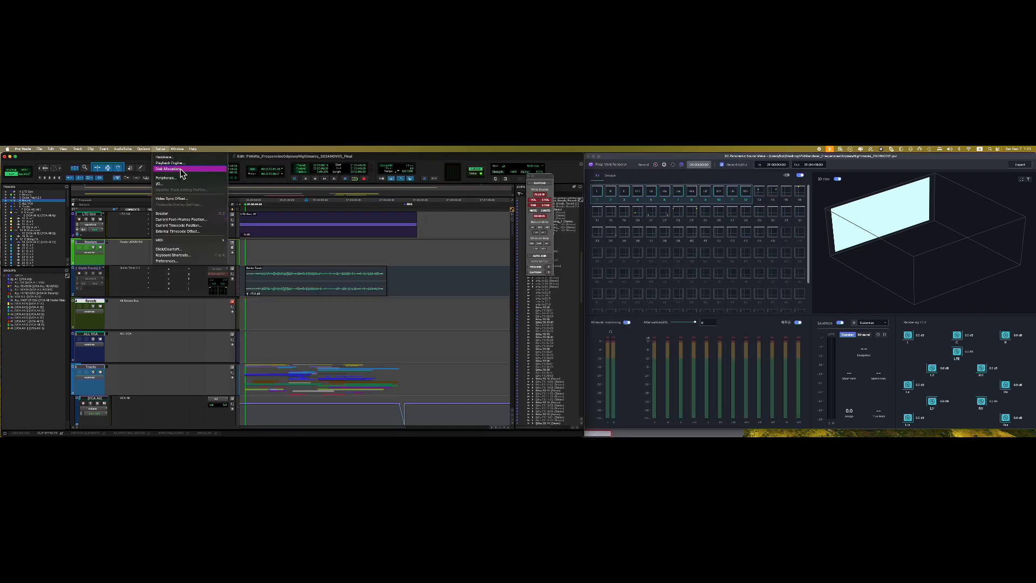
click(183, 164)
click(514, 209)
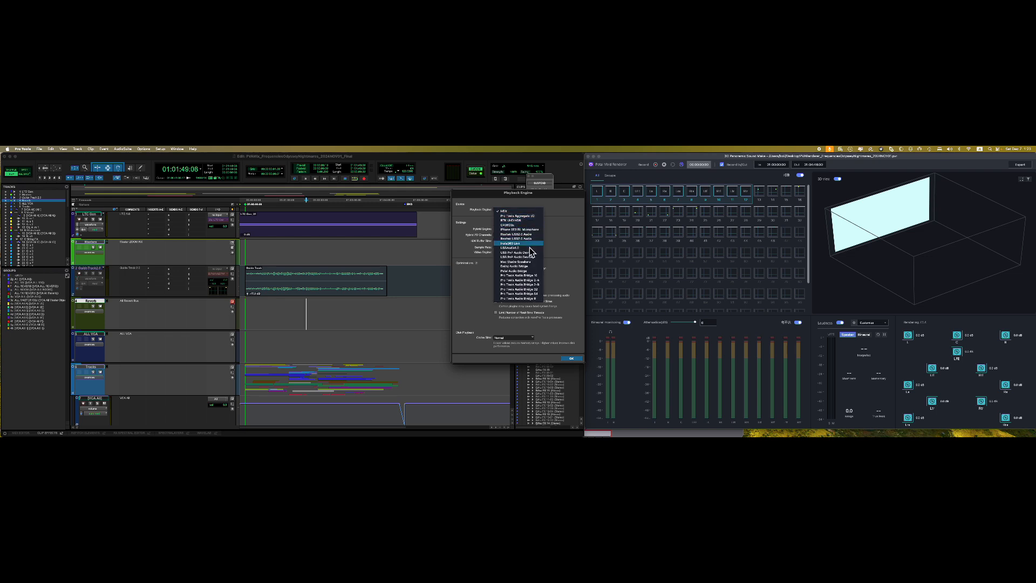
click(503, 272)
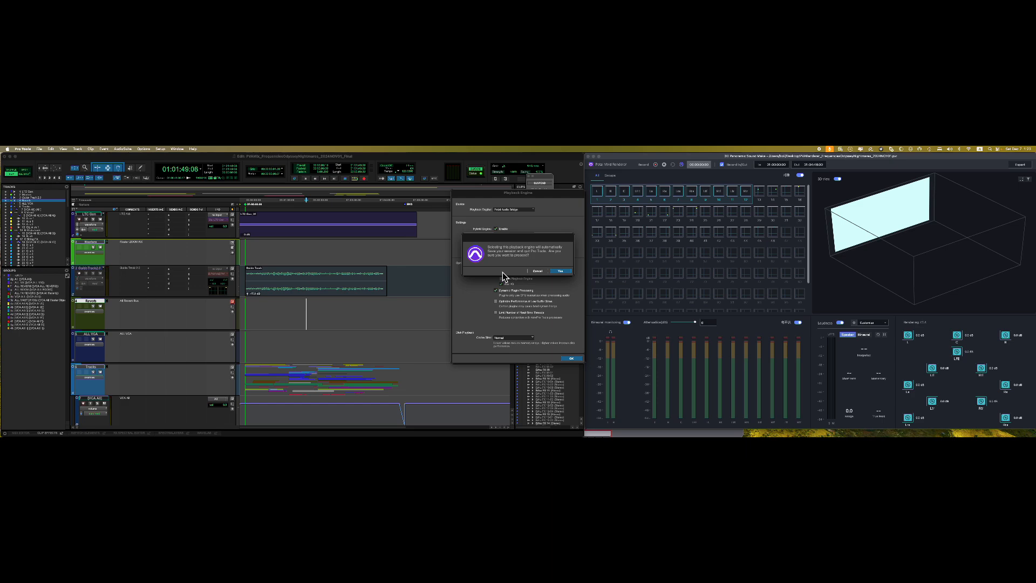
click(563, 274)
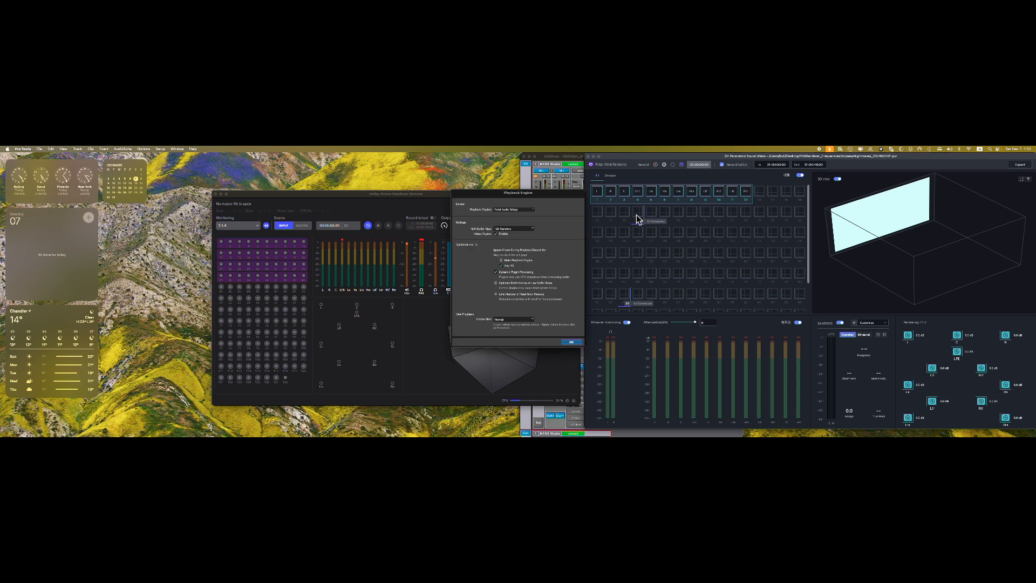
click(571, 342)
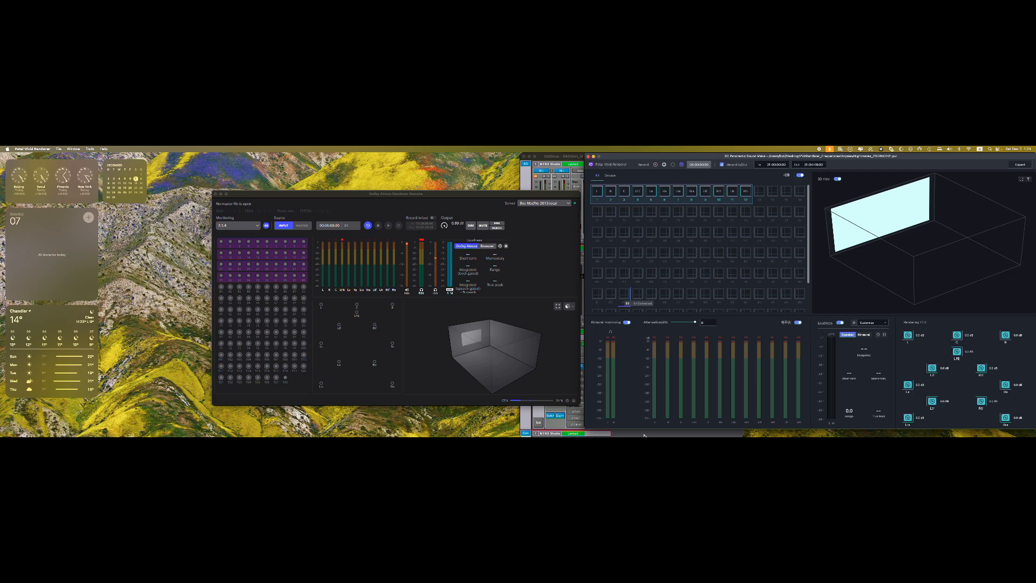
- Relaunch Pro Tools from the Dock and wait for the Pro Tools Ultimate splash screen
mouse_move(644, 436)
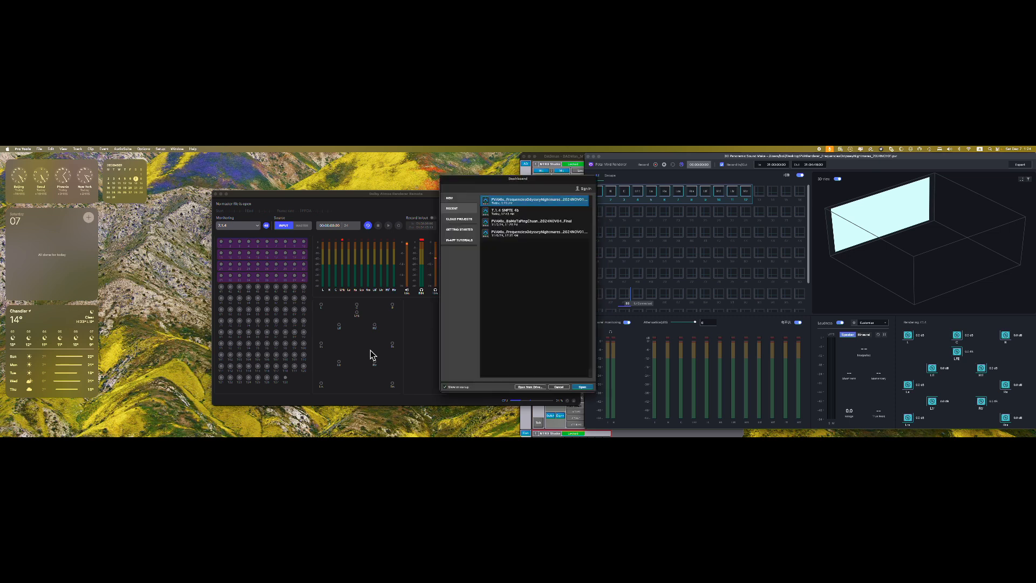
- Open the top session from the Dashboard's Recent list
click(583, 387)
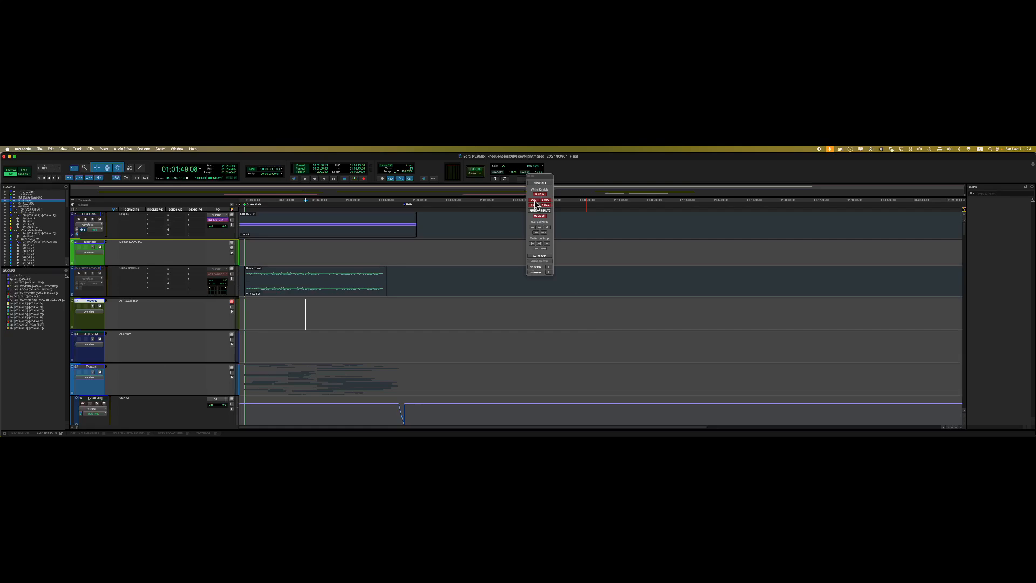
- Place the Pro Tools Edit window on the left beside the Petal Vivid Renderer
drag(1032, 162, 558, 179)
drag(506, 157, 569, 165)
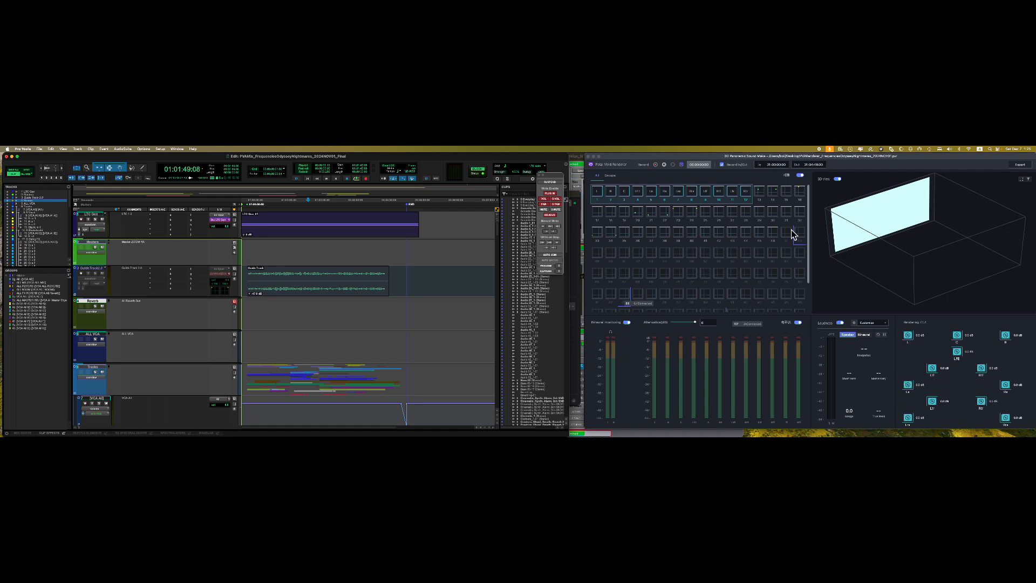
- Select the Masters track, play and stop the session, and toggle the renderer's 3D view off and on
click(312, 250)
key(space)
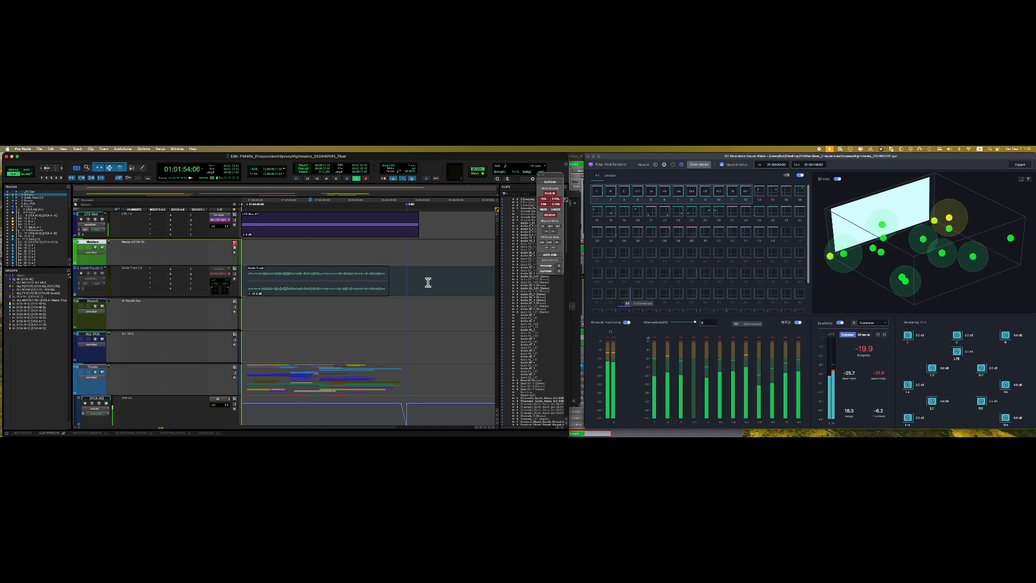
key(space)
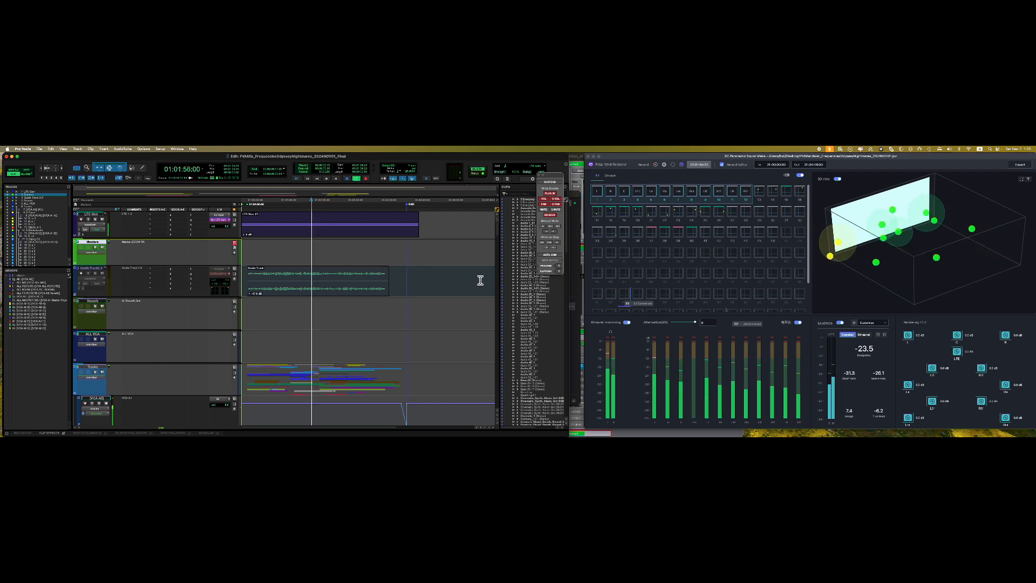
click(838, 180)
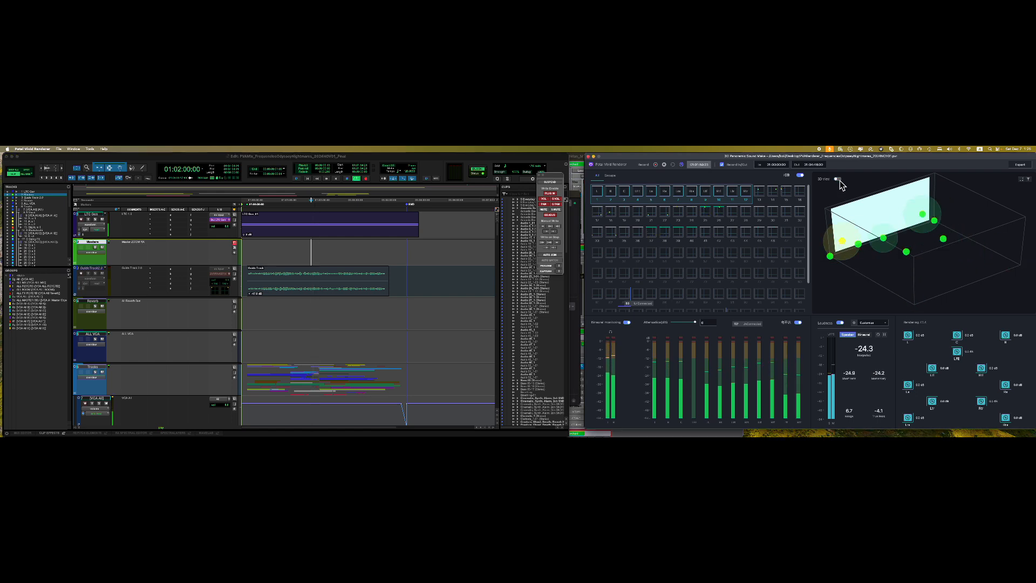
click(838, 179)
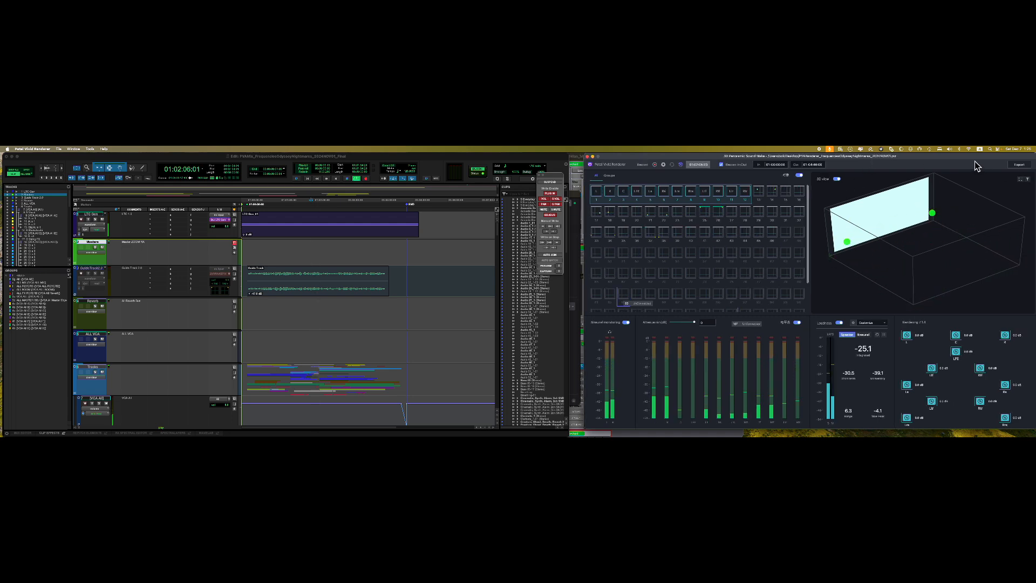
- Stop playback, toggle 3D full screen, pick the second display filter, and bring the Dolby Remote forward
click(423, 163)
key(space)
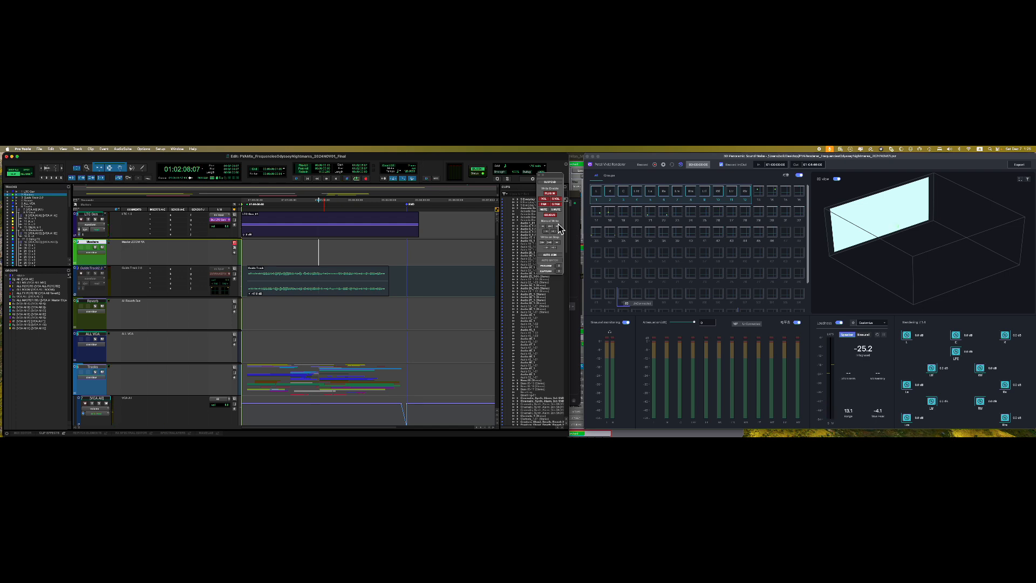
click(1024, 185)
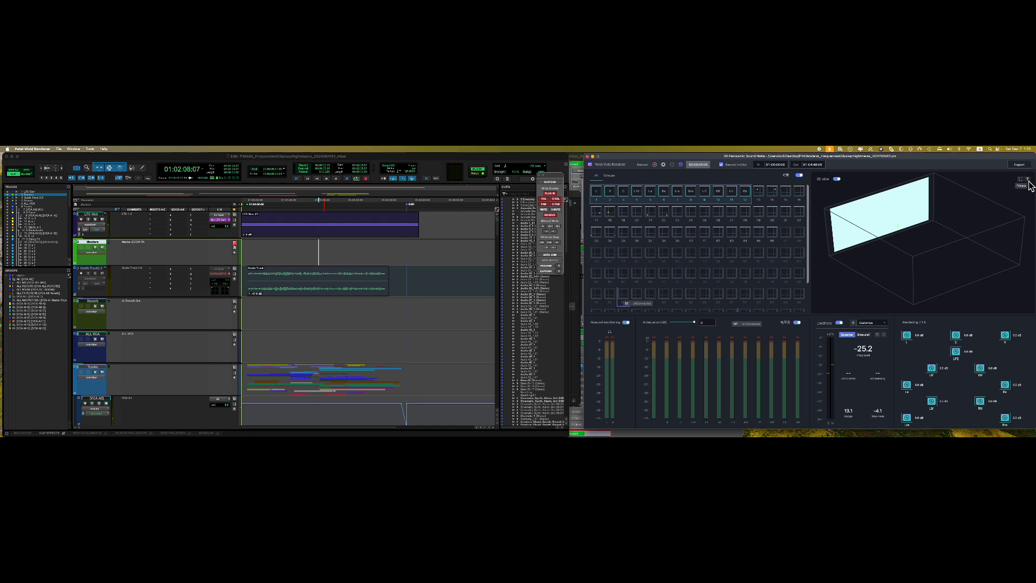
click(1024, 184)
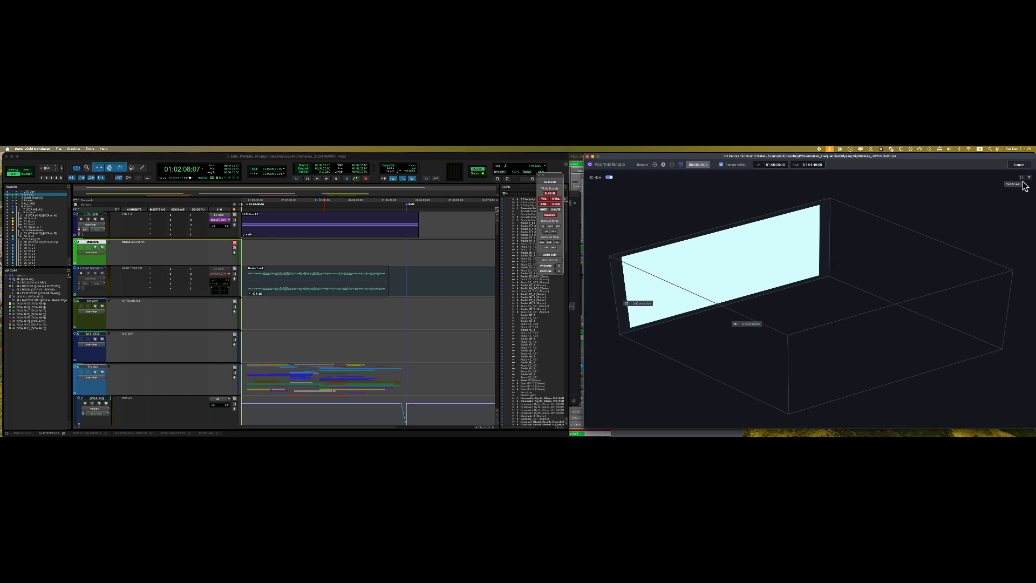
click(1025, 184)
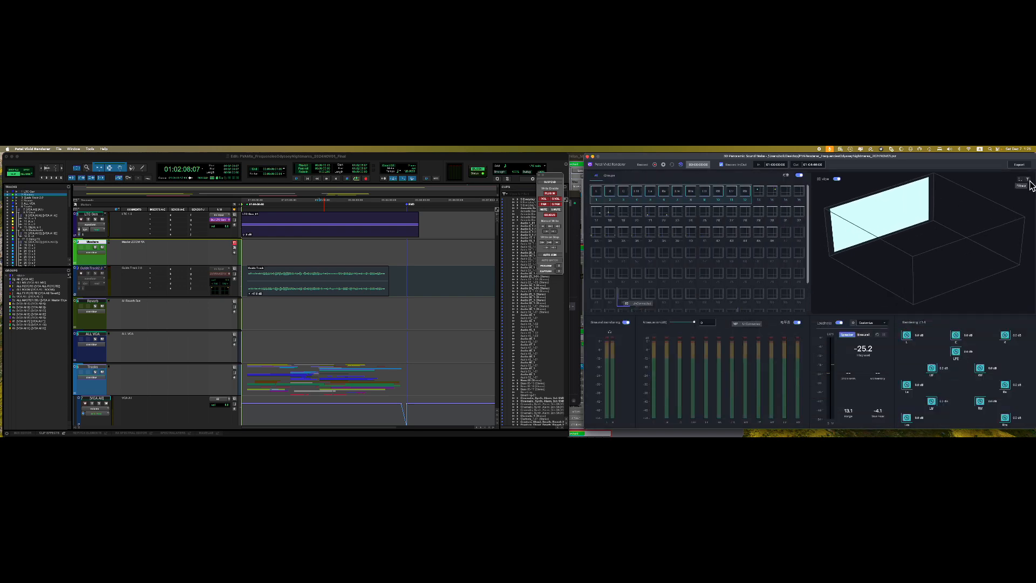
click(1029, 181)
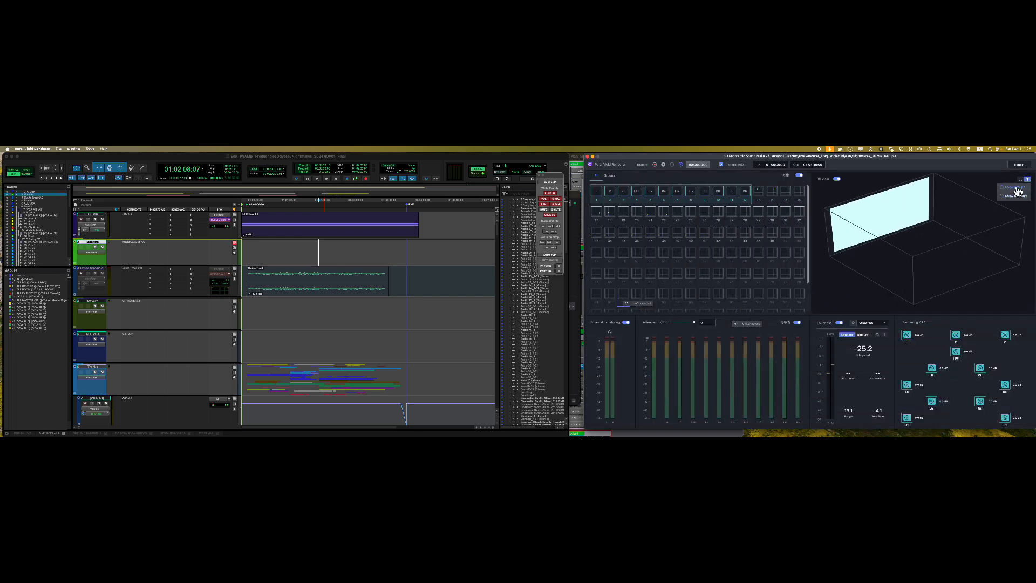
click(1020, 196)
click(577, 230)
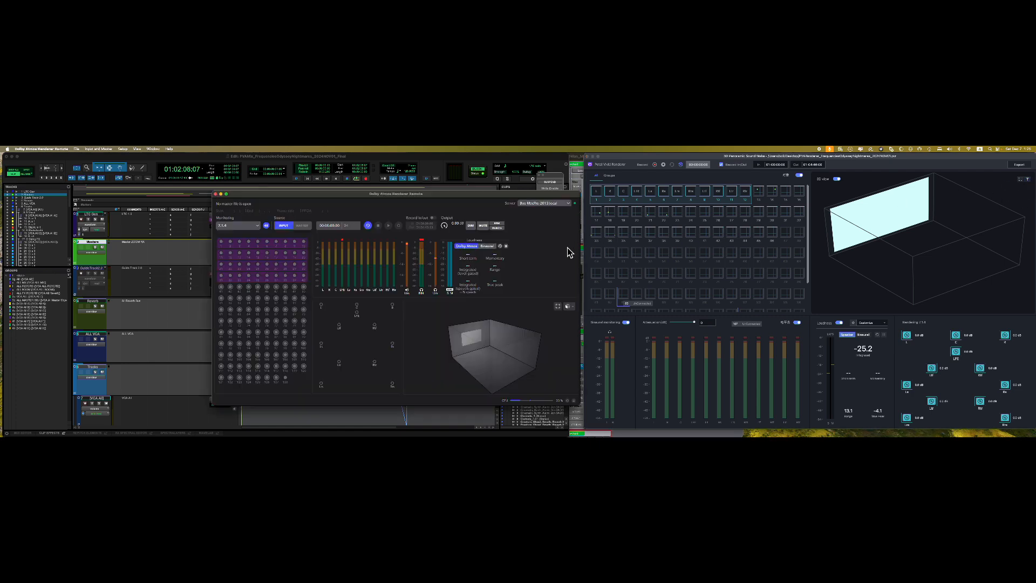
- Set Dolby Remote's 3D view to Person, rotate the room, and rearrange windows back to Pro Tools
click(568, 306)
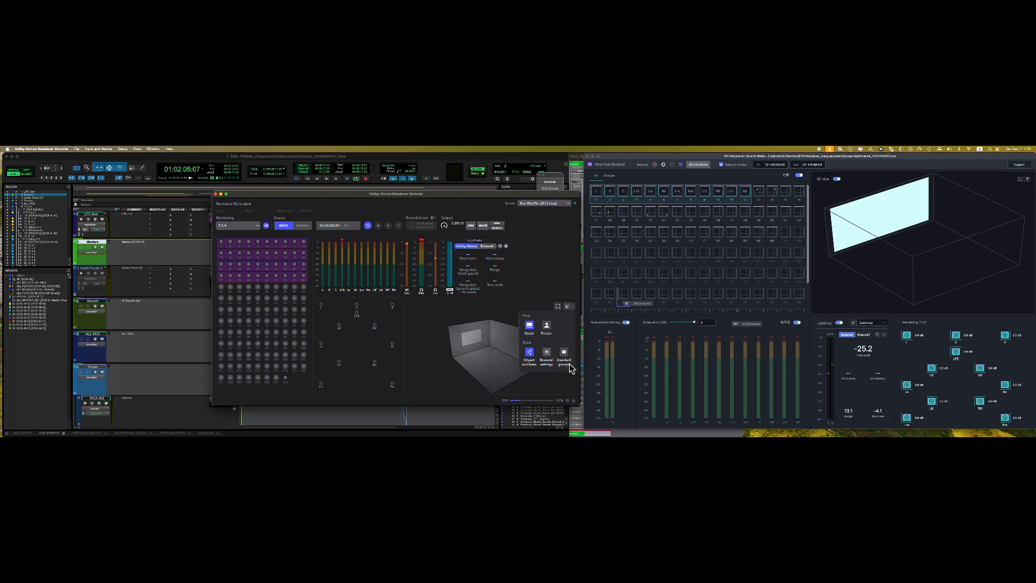
click(553, 327)
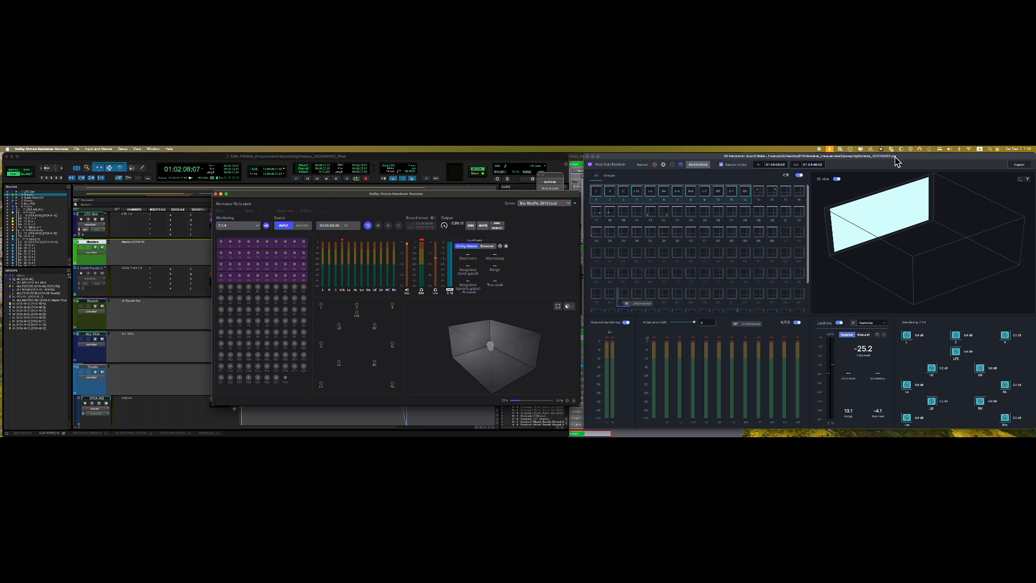
drag(895, 161, 895, 164)
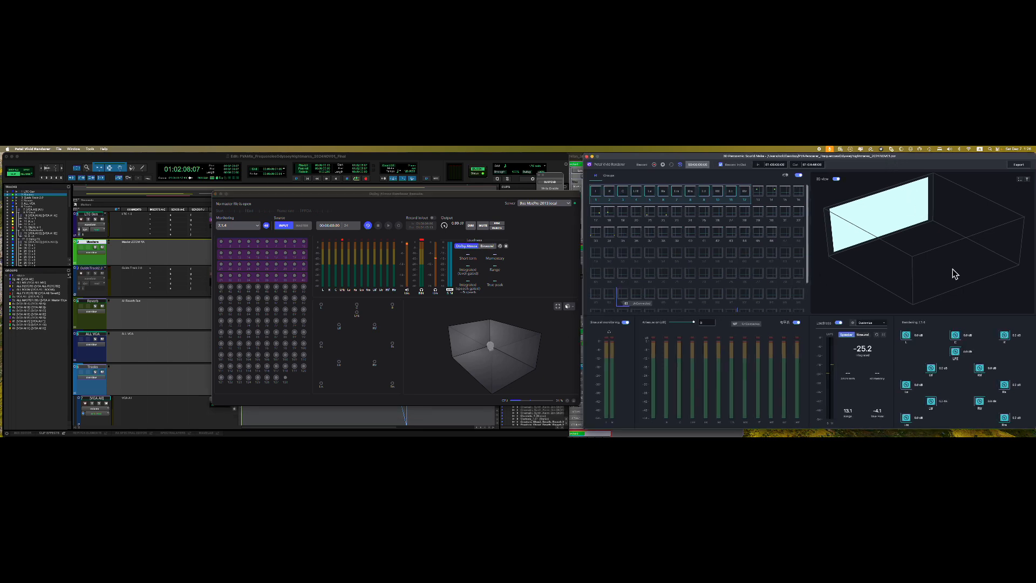
drag(483, 367, 451, 376)
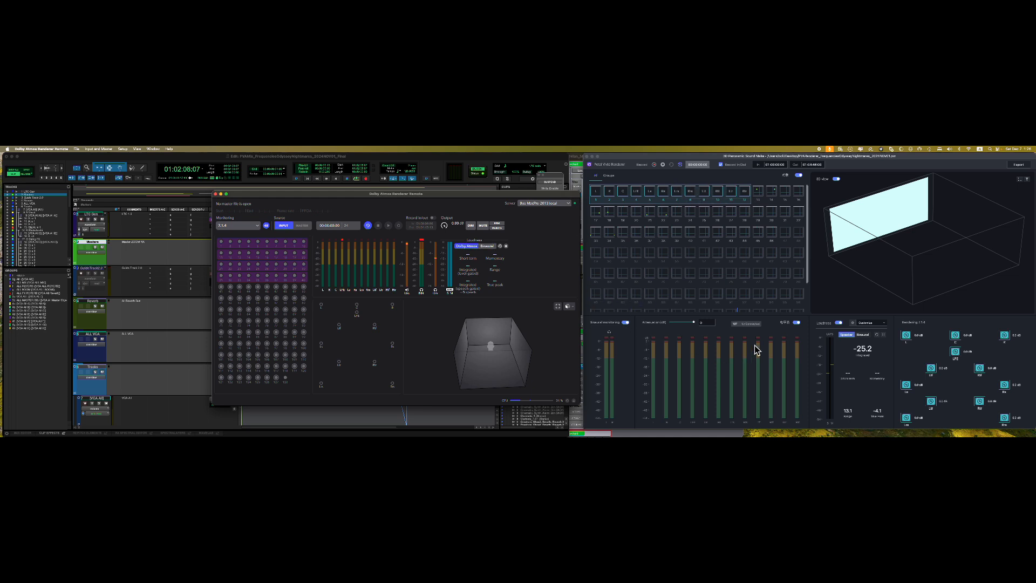
drag(242, 198, 286, 225)
click(372, 171)
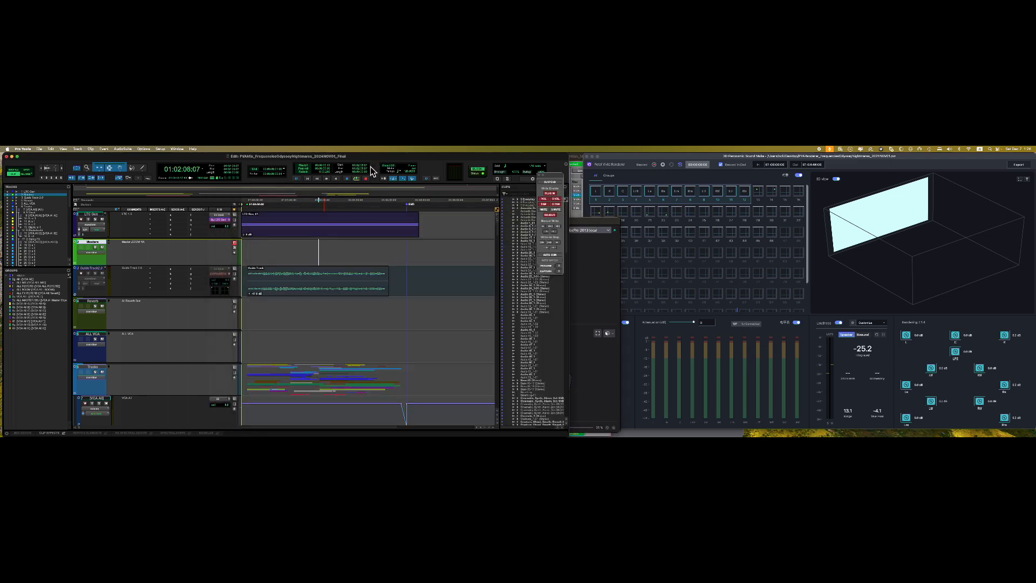
- Play the Pro Tools session briefly from around 01:01:13, then stop it
click(288, 254)
key(space)
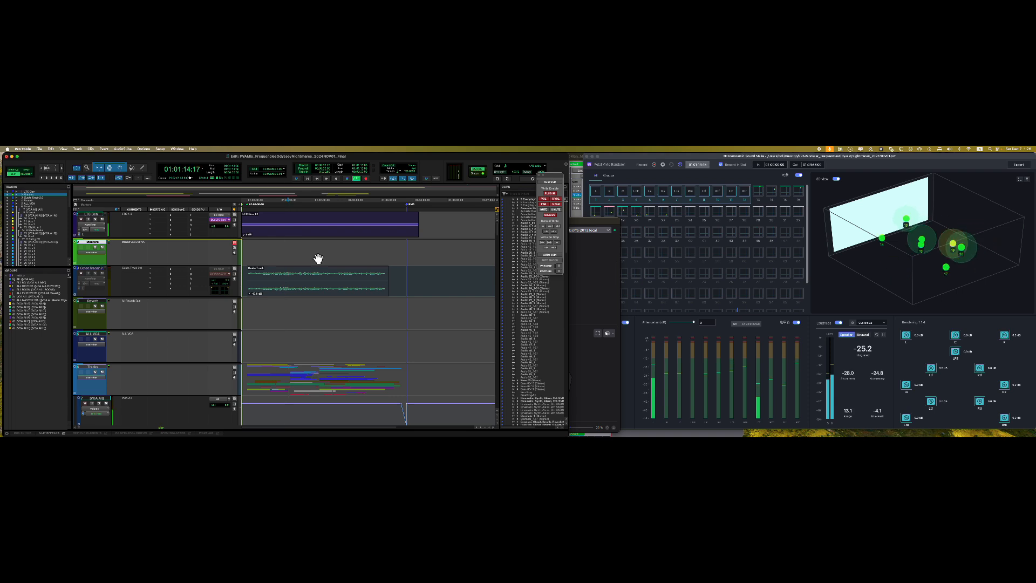
key(space)
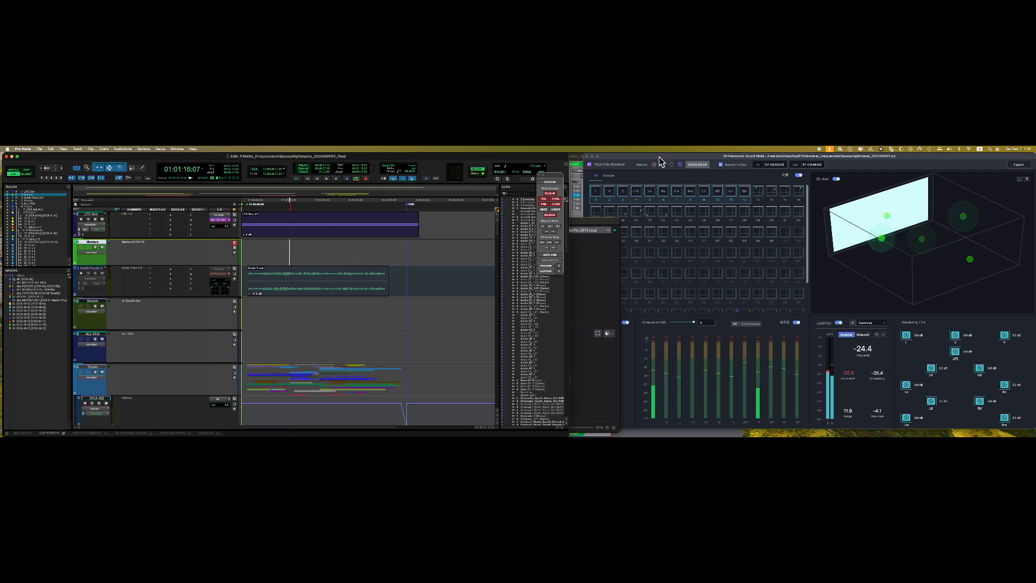
- Set Petal Vivid Renderer's preferences output device to Pro Tools | HDX, then bring up Dolby Remote
click(659, 156)
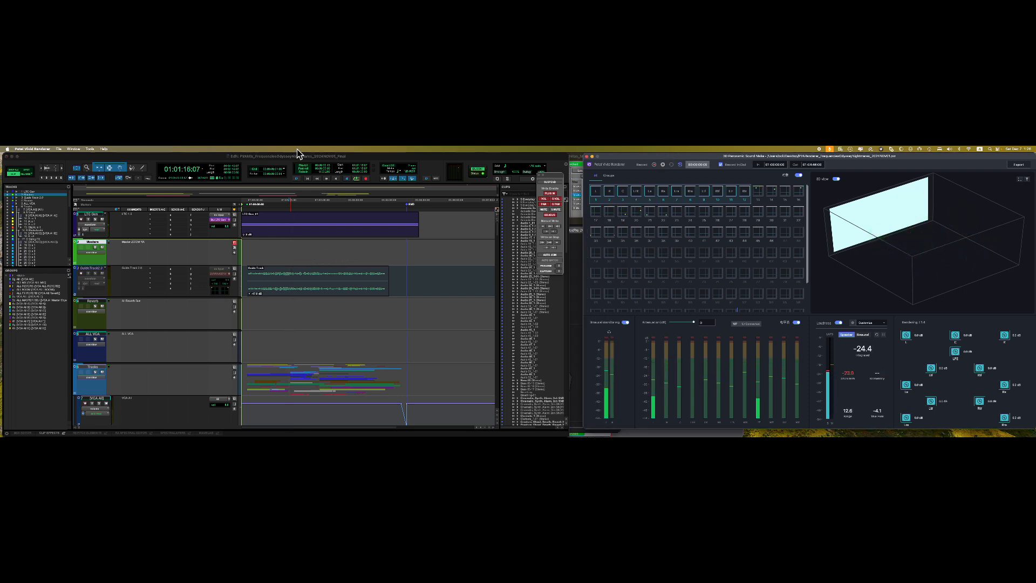
click(33, 149)
click(33, 165)
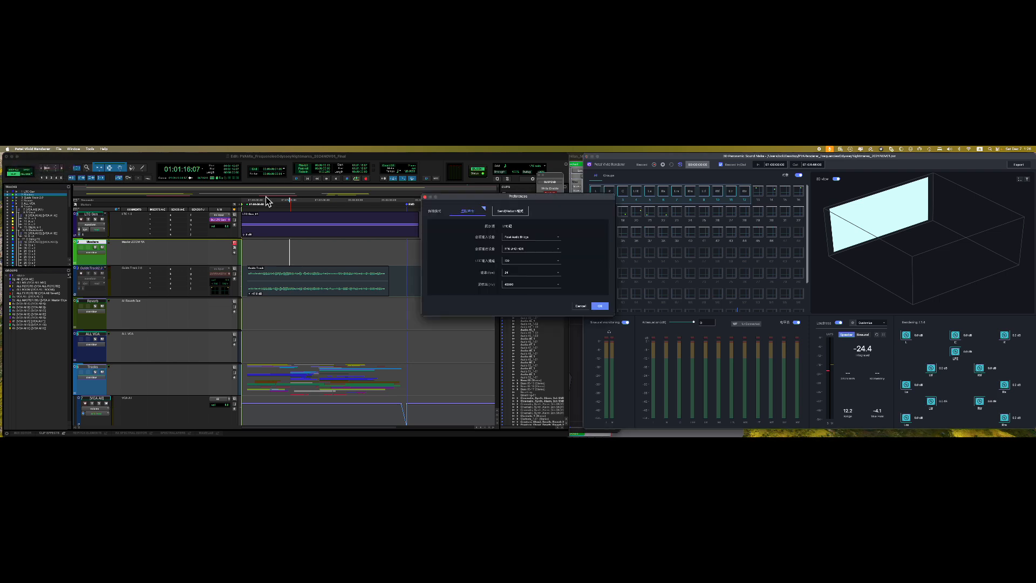
click(528, 250)
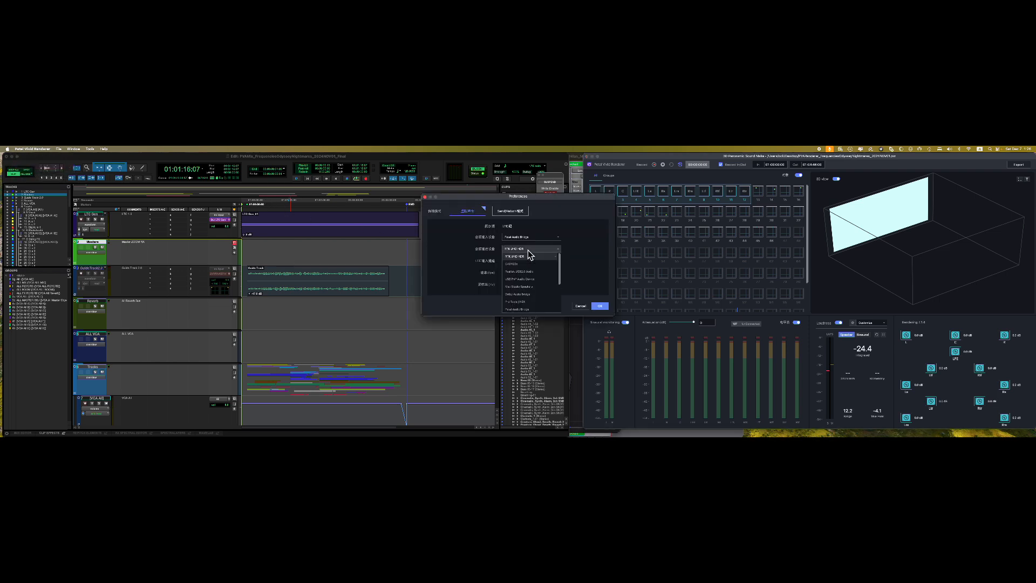
click(534, 302)
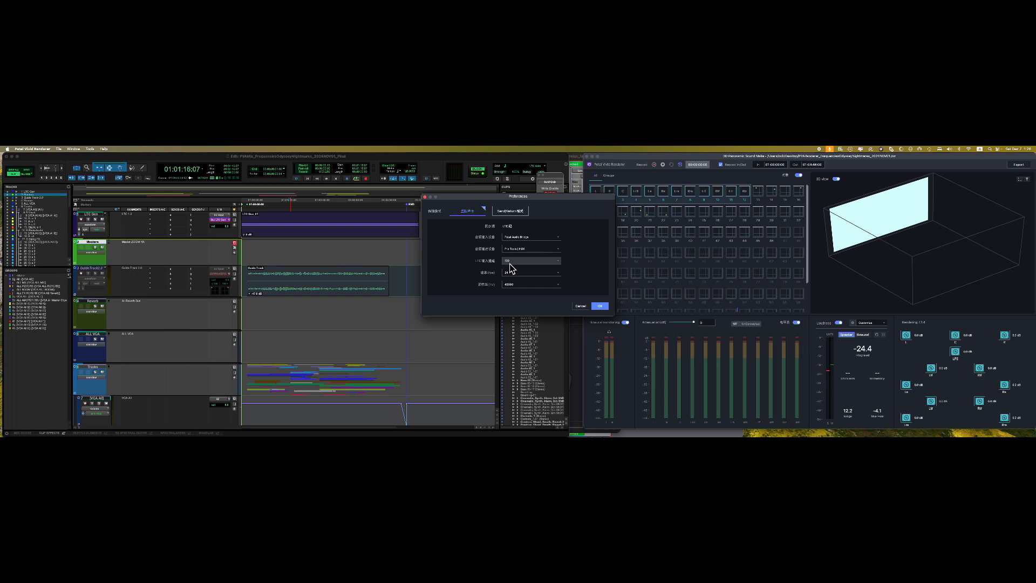
mouse_move(722, 425)
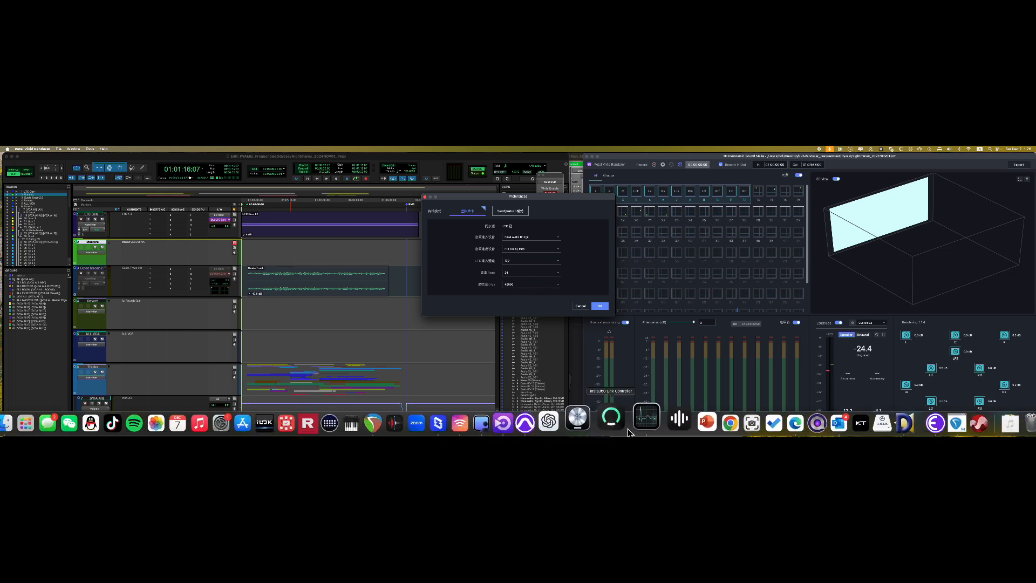
click(502, 422)
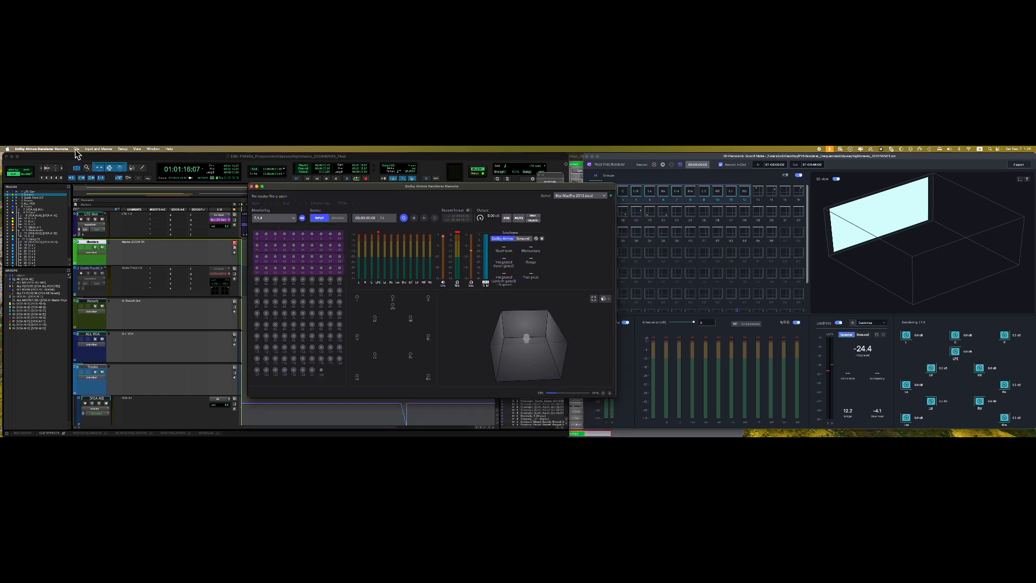
- Scroll through Dolby Atmos Renderer Remote's preferences, cancel unchanged, and return to Petal's preferences
click(58, 150)
click(47, 166)
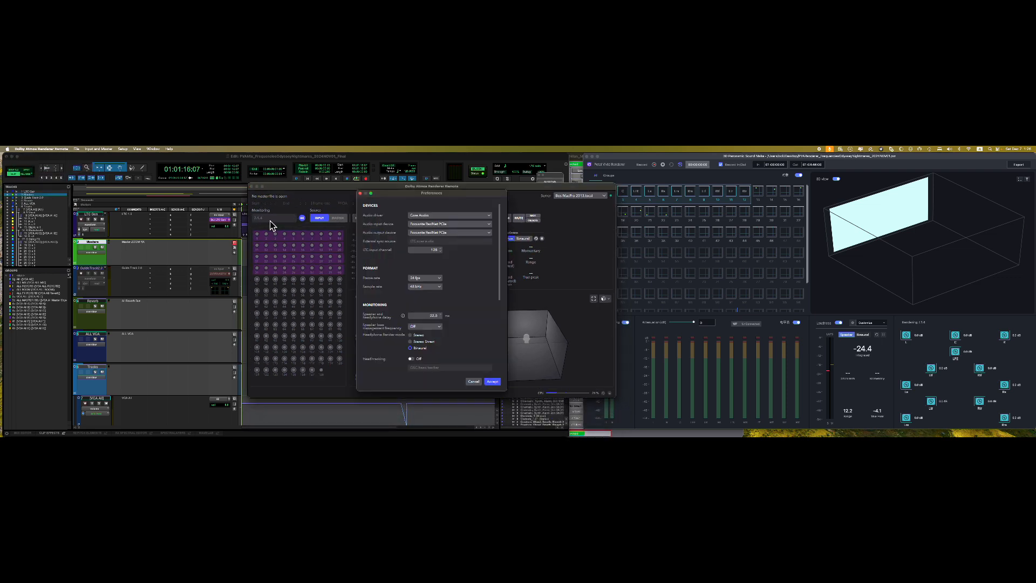
scroll(456, 287, down, 5)
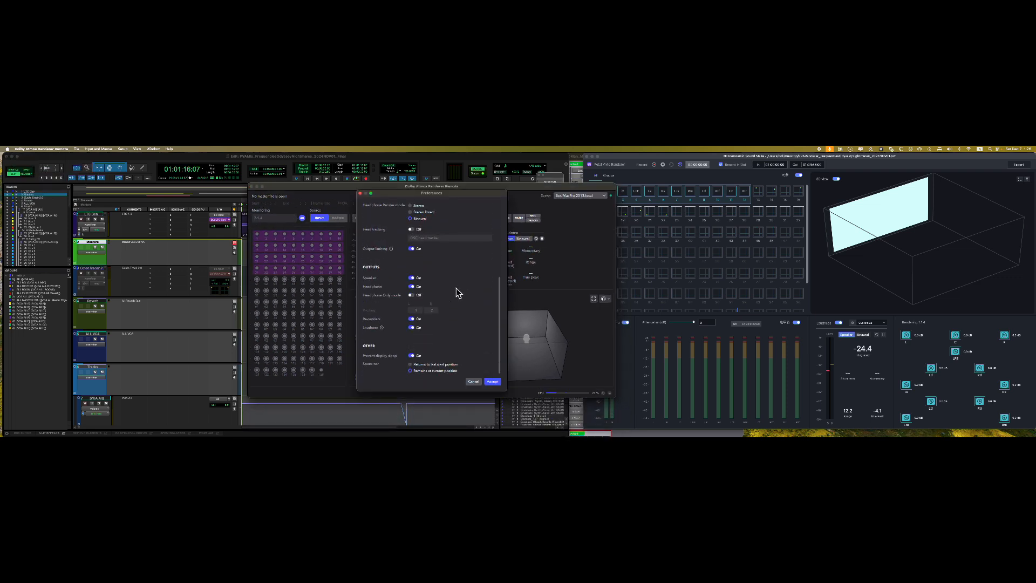
click(473, 381)
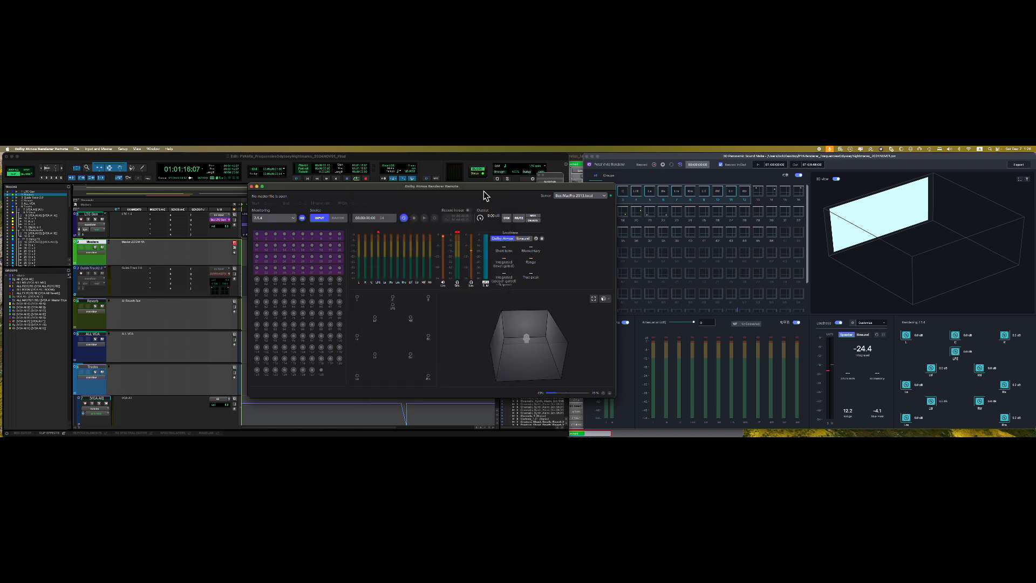
click(572, 198)
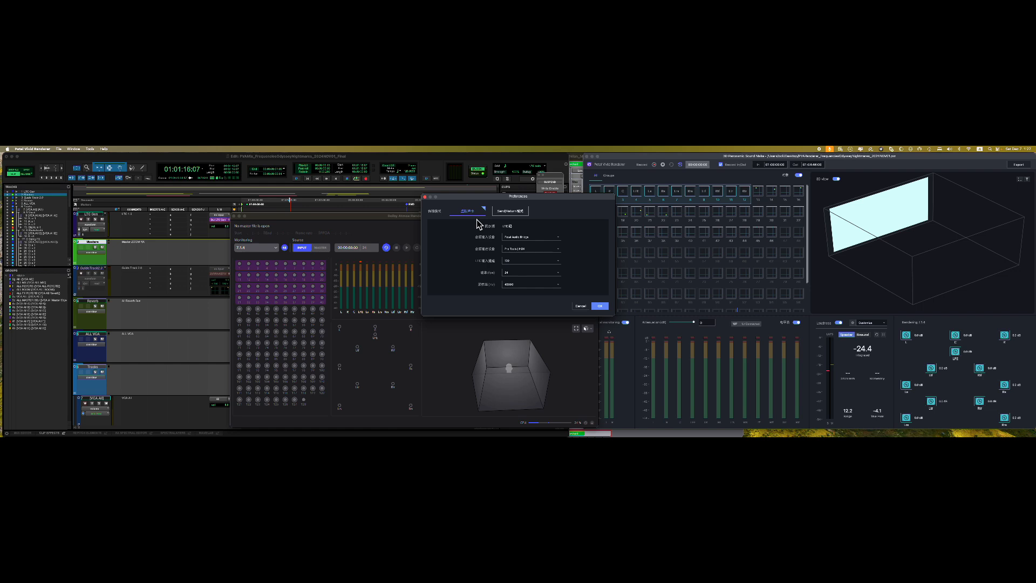
- Review Petal's Send/Return tab and the virtual sound card sample-rate choices
click(517, 214)
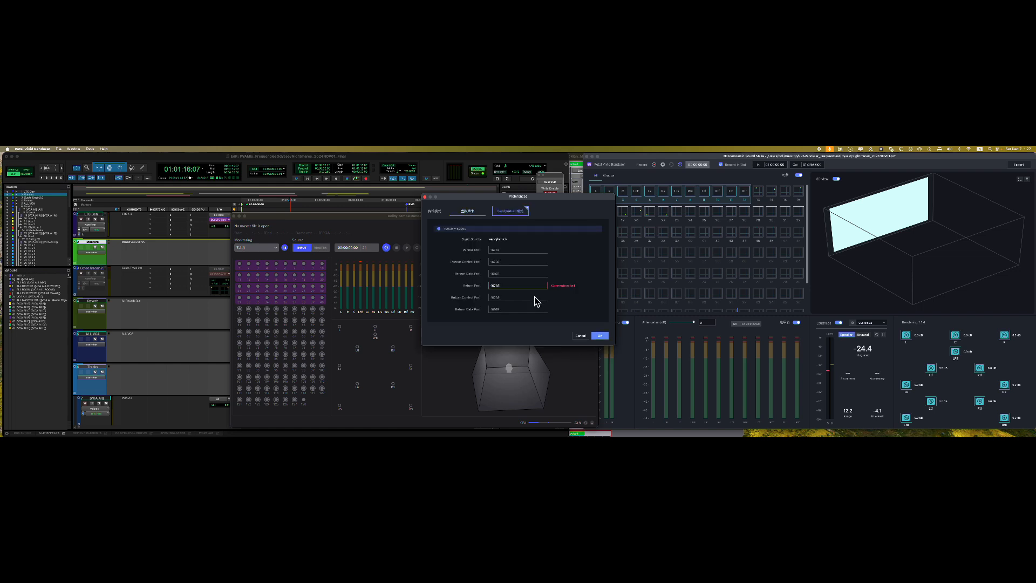
click(473, 214)
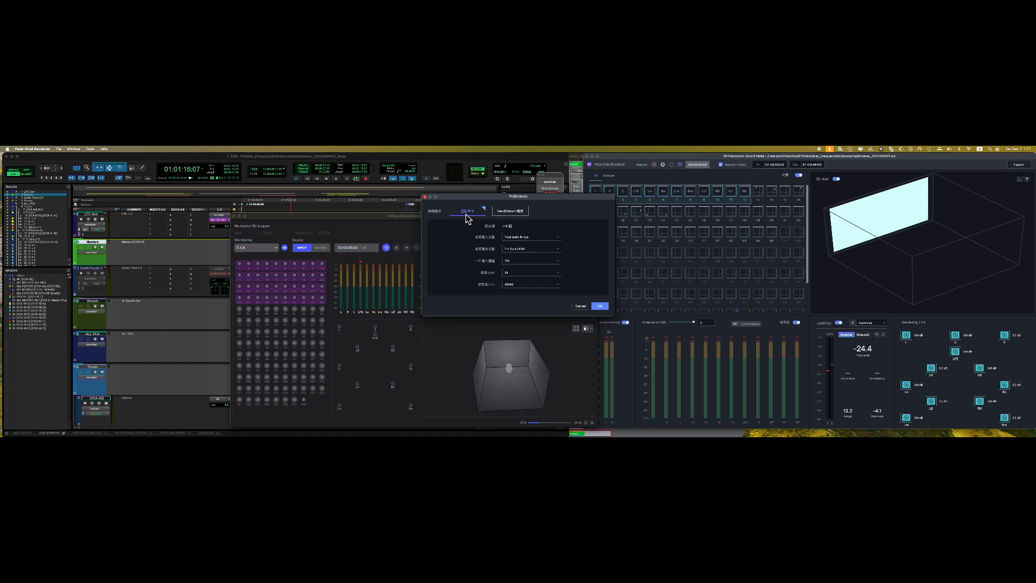
click(545, 287)
click(575, 287)
- Keep the frame rate at 24 fps, confirm, and set the Pro Tools playback start point
click(531, 274)
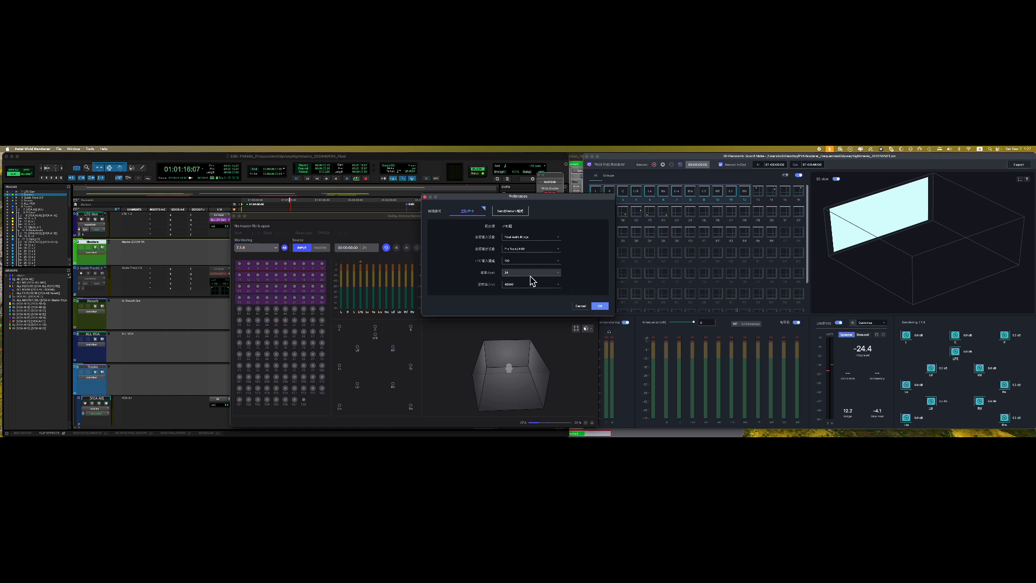
click(579, 283)
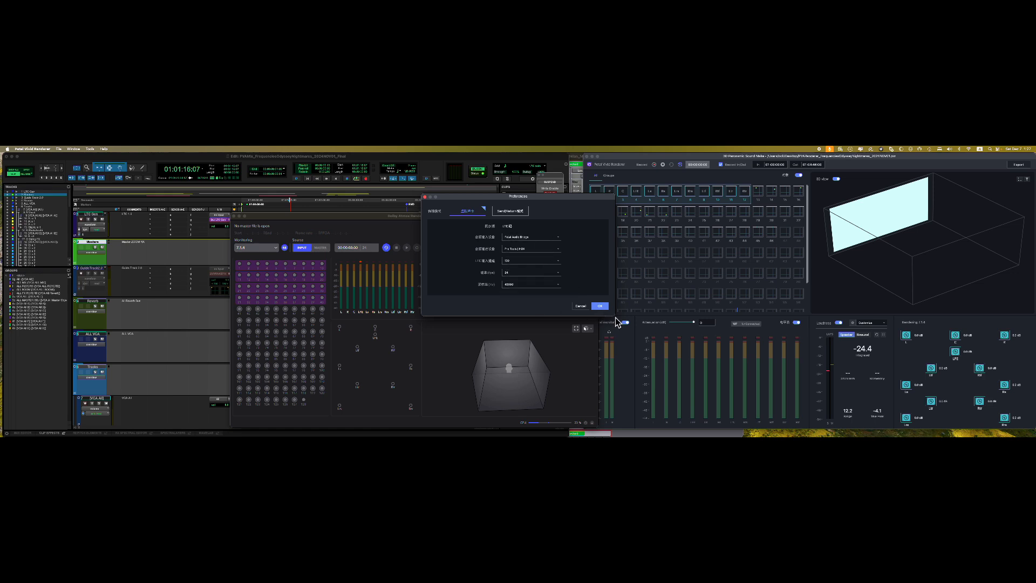
click(600, 306)
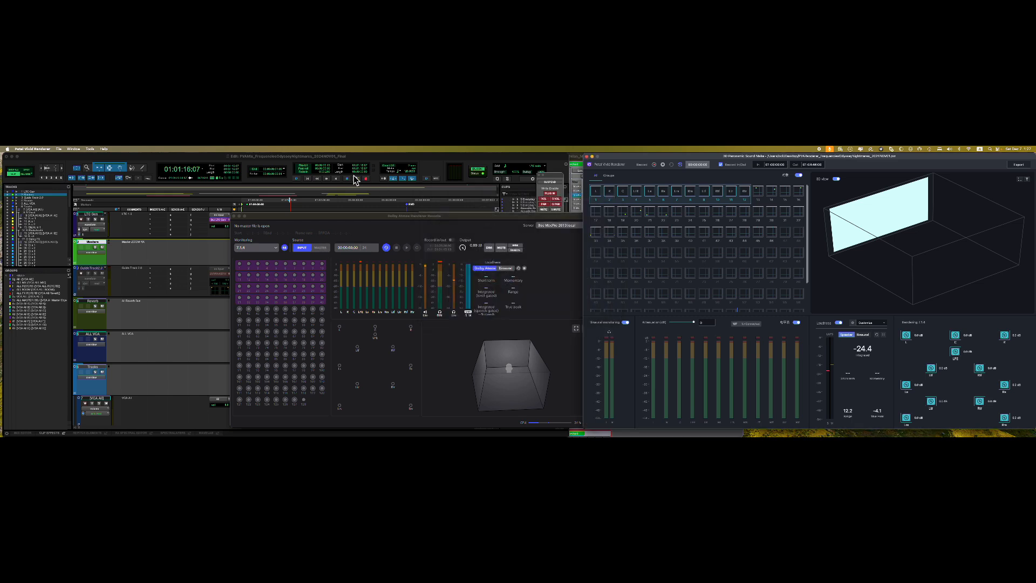
click(312, 165)
click(315, 253)
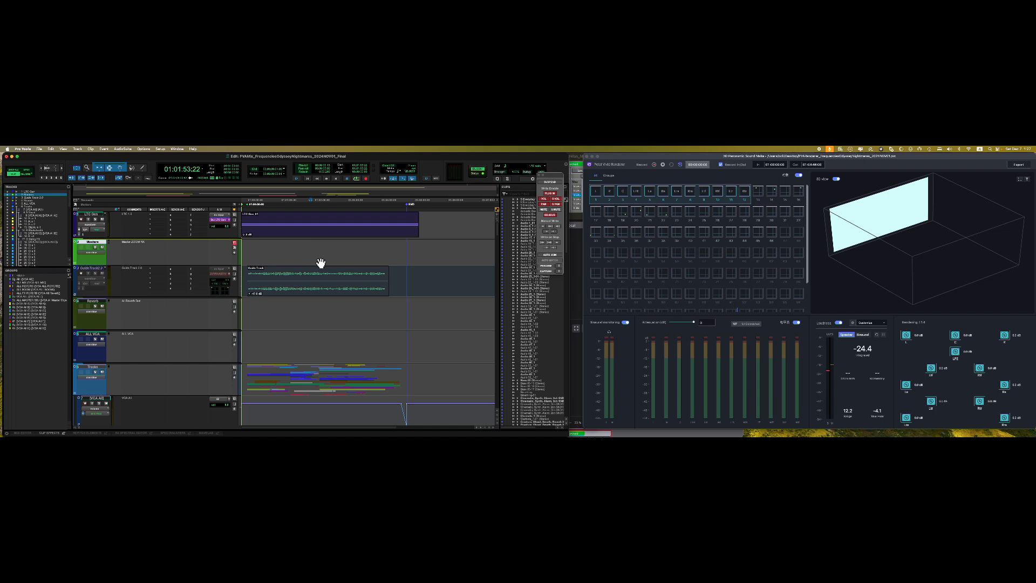
- Run Pro Tools playback briefly, stopping at 01:01:57:23, and bring Petal Vivid Renderer forward
key(space)
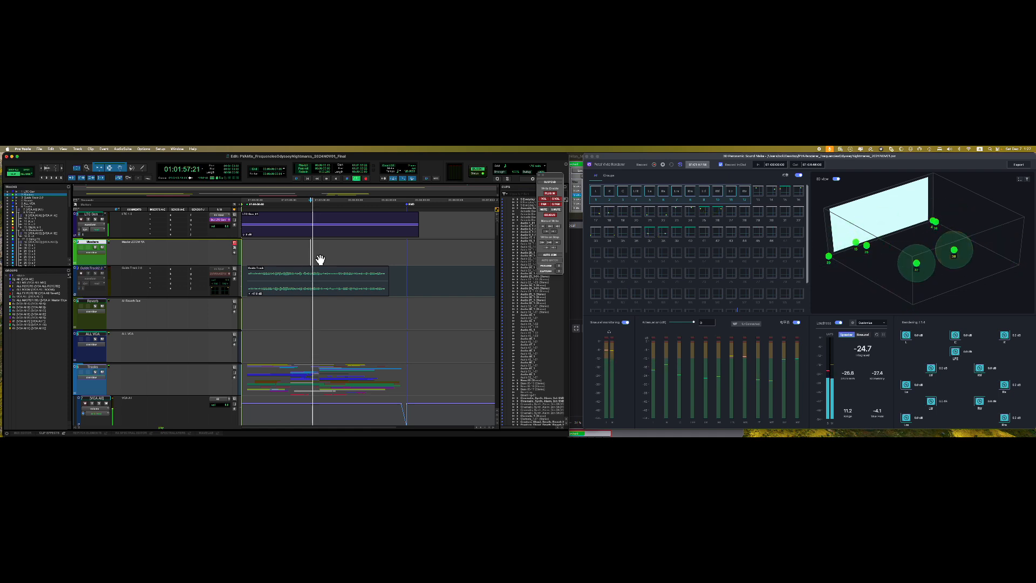
key(space)
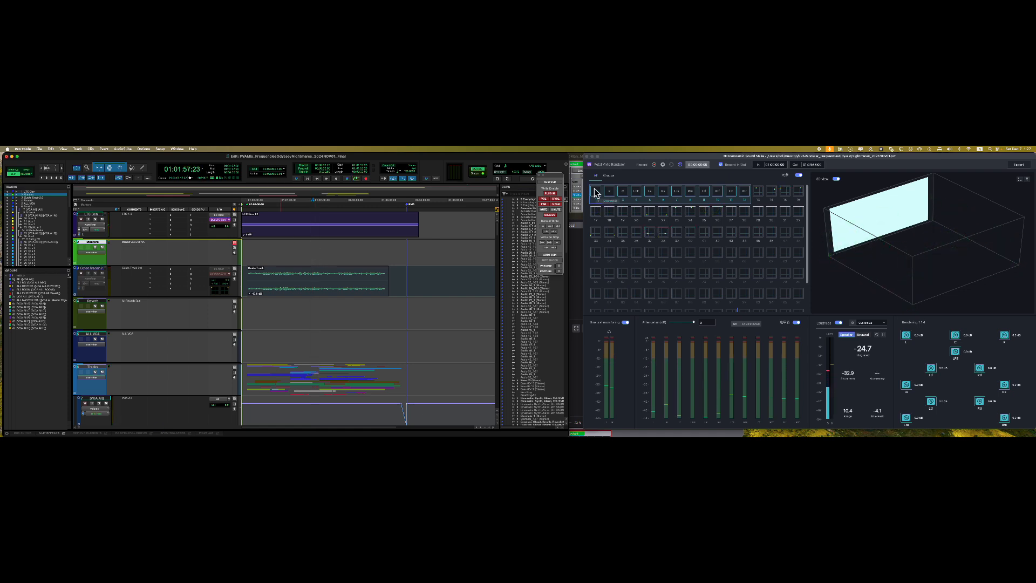
drag(607, 160, 603, 156)
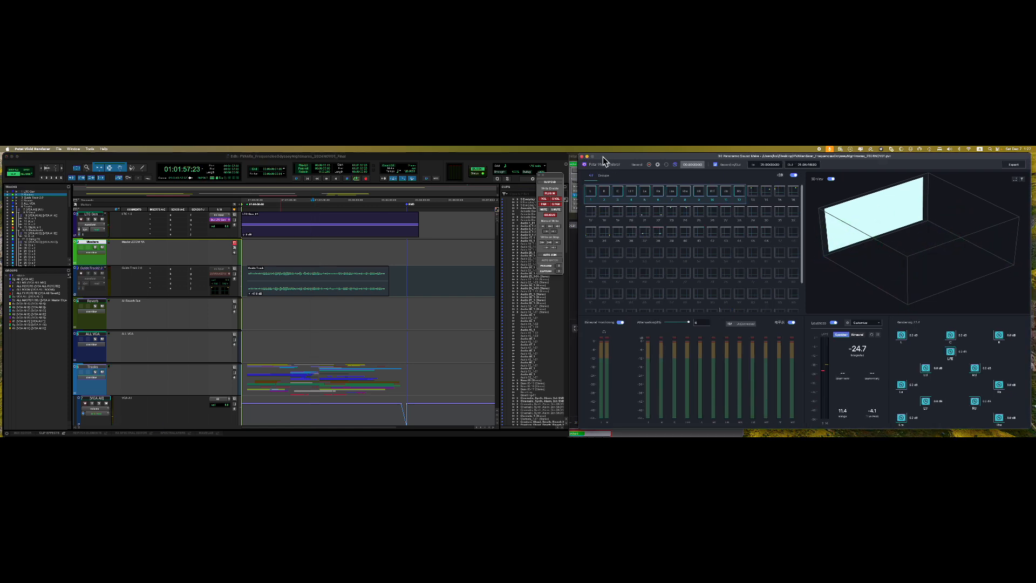
click(59, 149)
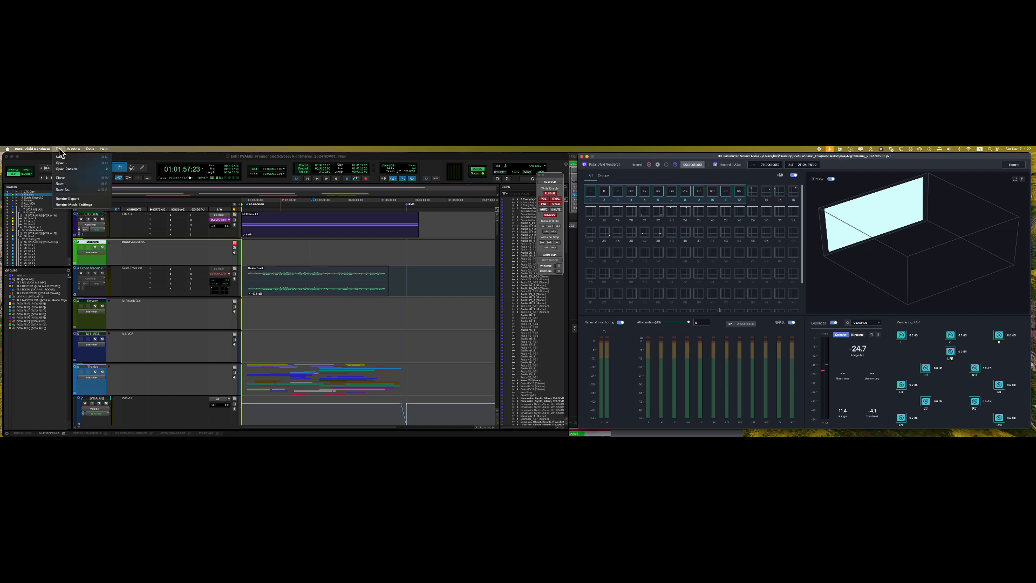
click(74, 205)
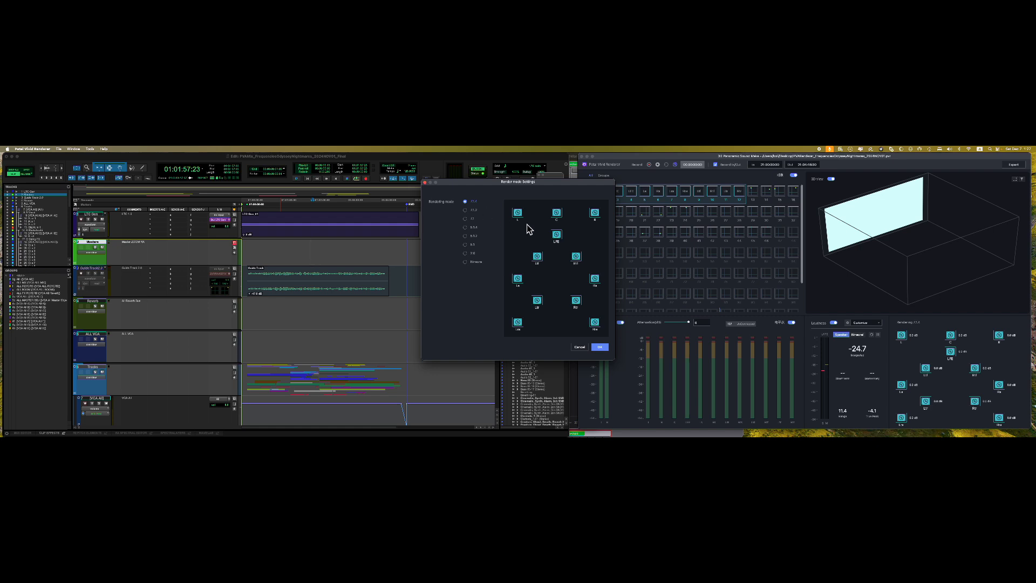
click(600, 346)
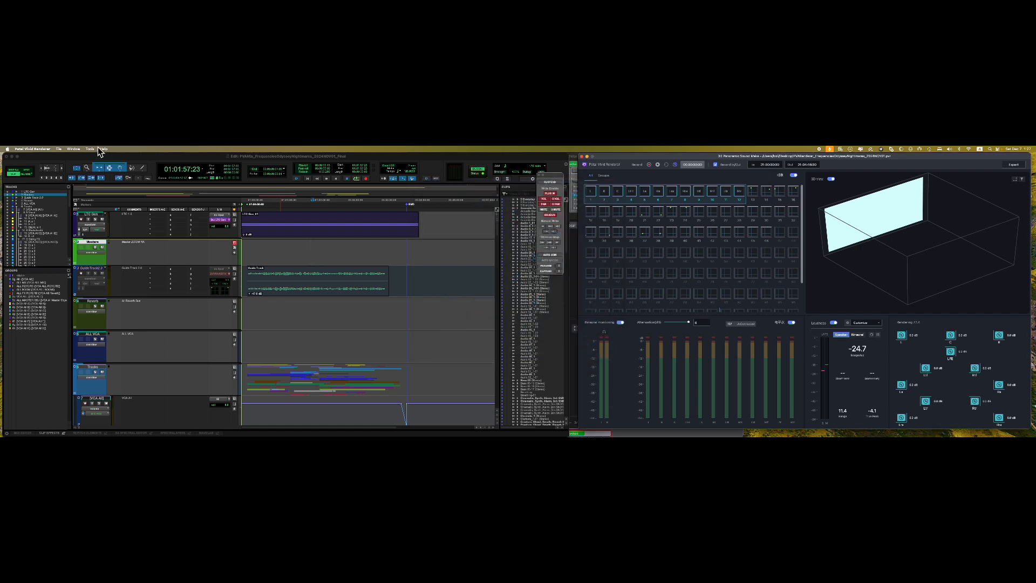
click(59, 149)
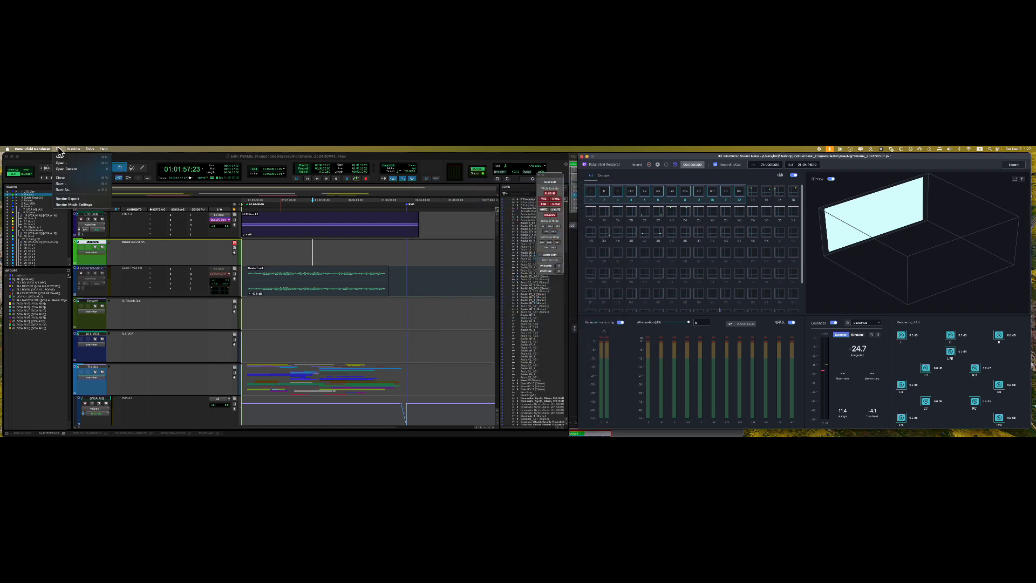
- Open Petal's Render Export options and keep the bit depth at 16
click(76, 199)
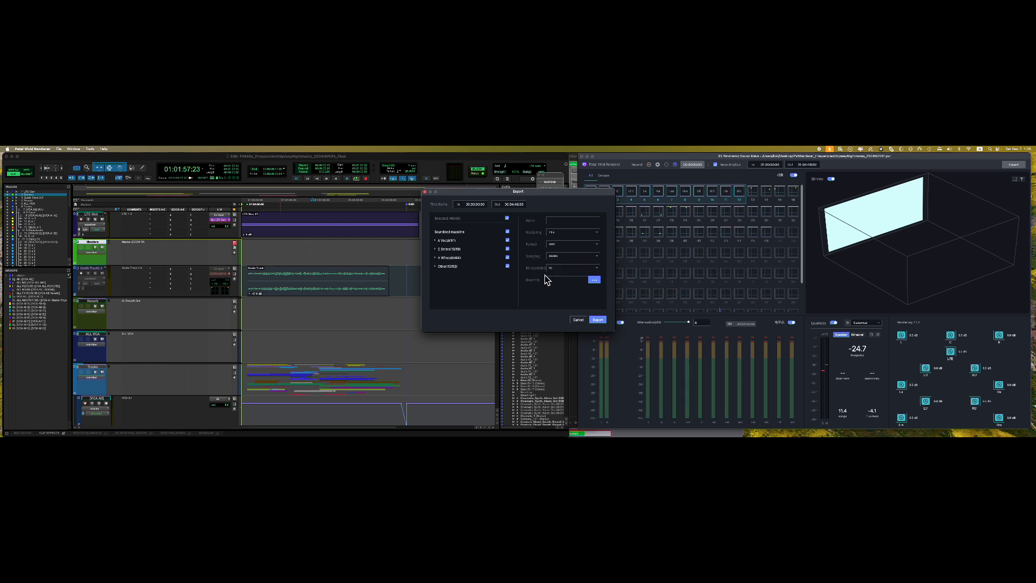
click(561, 269)
click(586, 274)
- Compare against Dolby Atmos Renderer Remote's input and master options, switching between the windows
key(super+Tab)
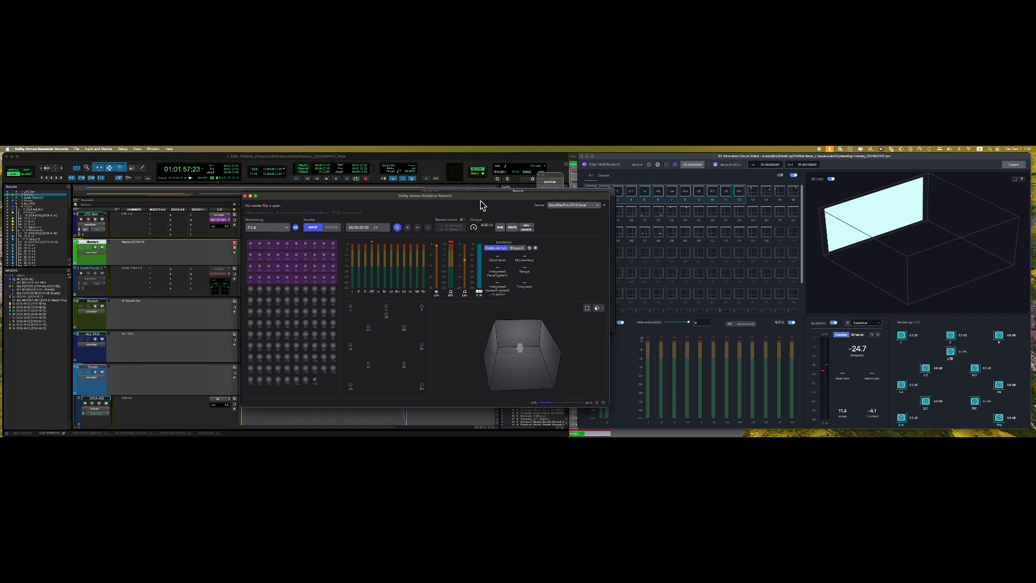
click(93, 150)
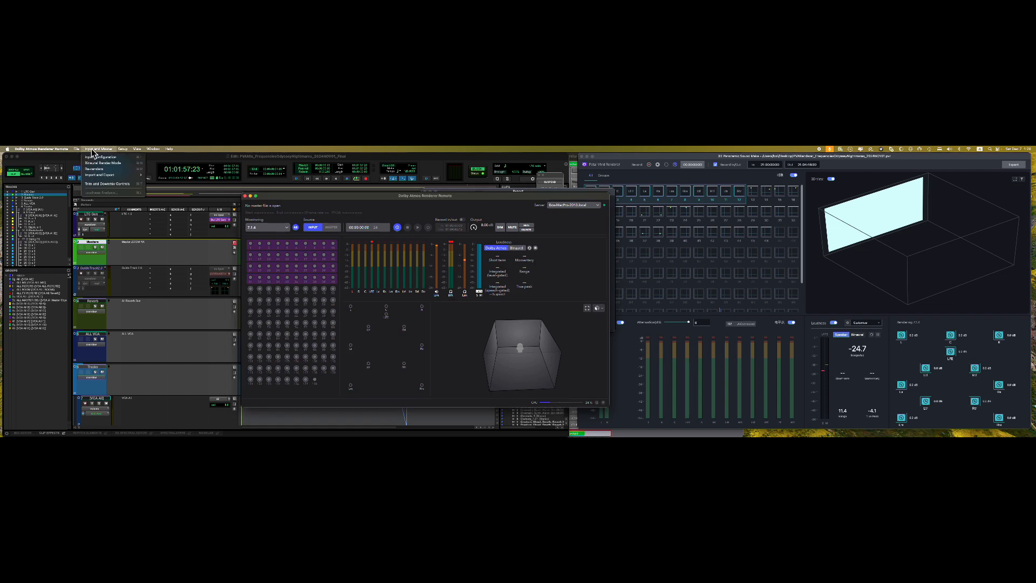
click(273, 208)
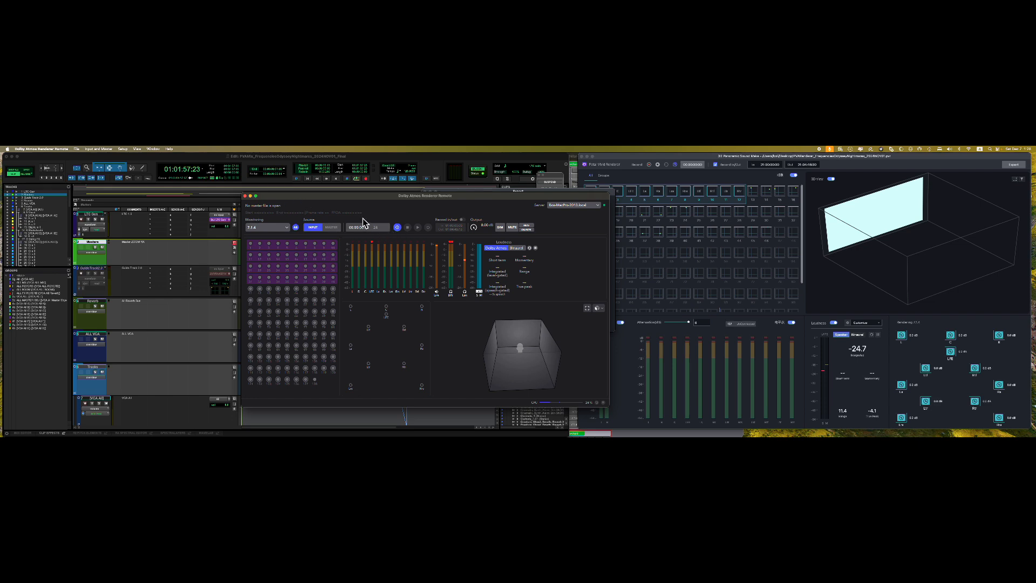
drag(366, 198, 383, 216)
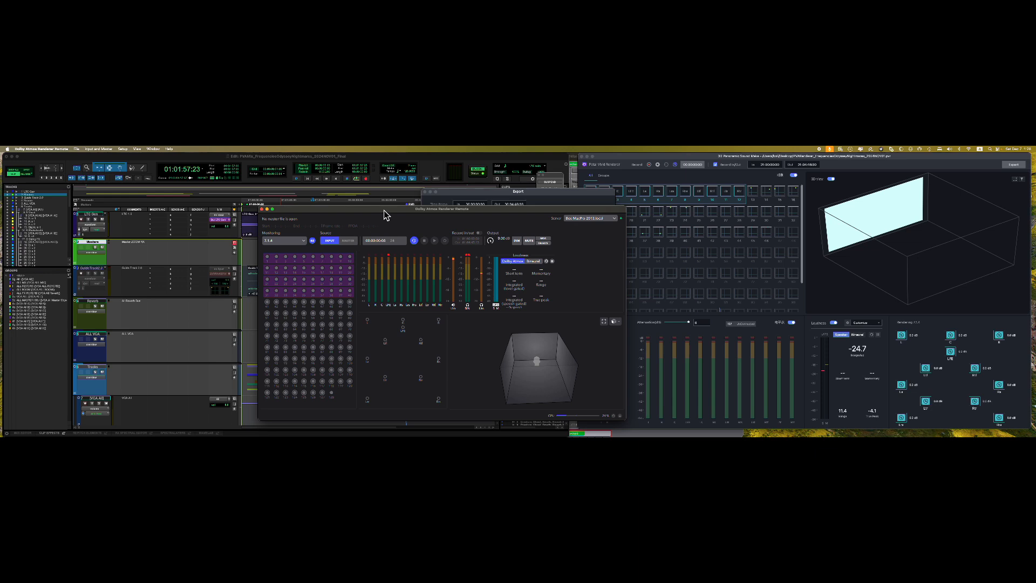
click(515, 195)
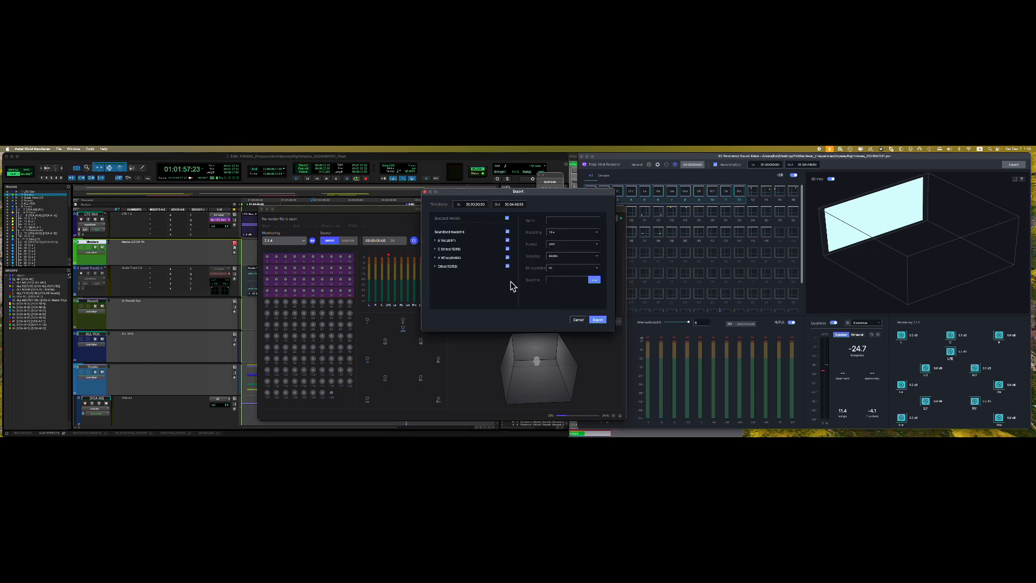
click(378, 216)
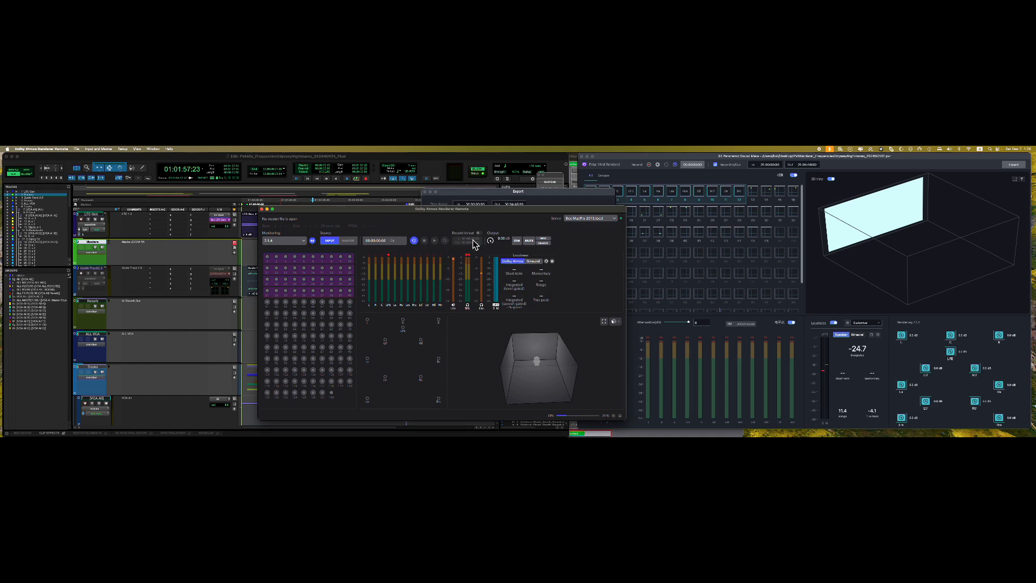
- Check the Export to save path in Petal's export options, then close them
click(553, 201)
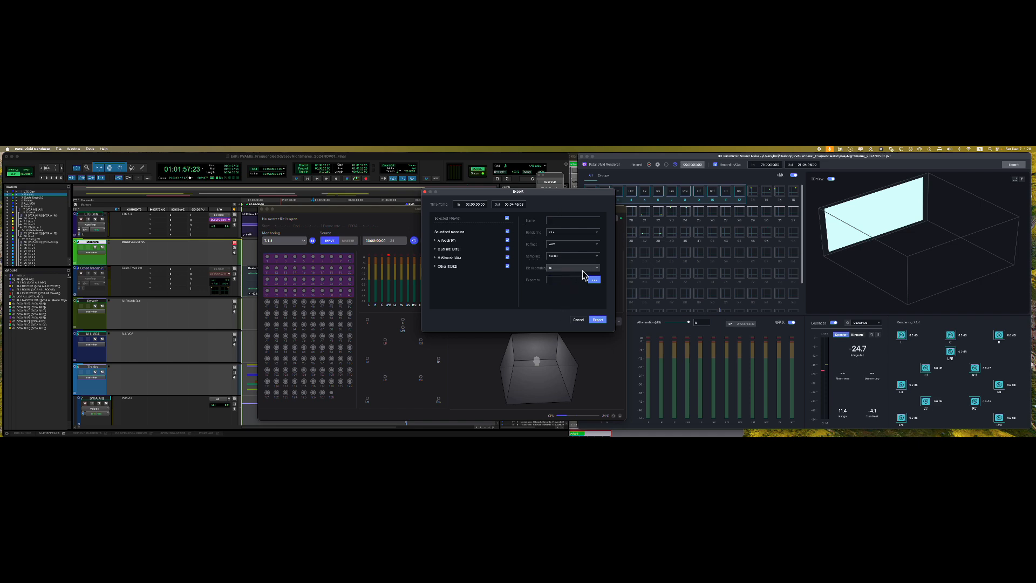
click(597, 285)
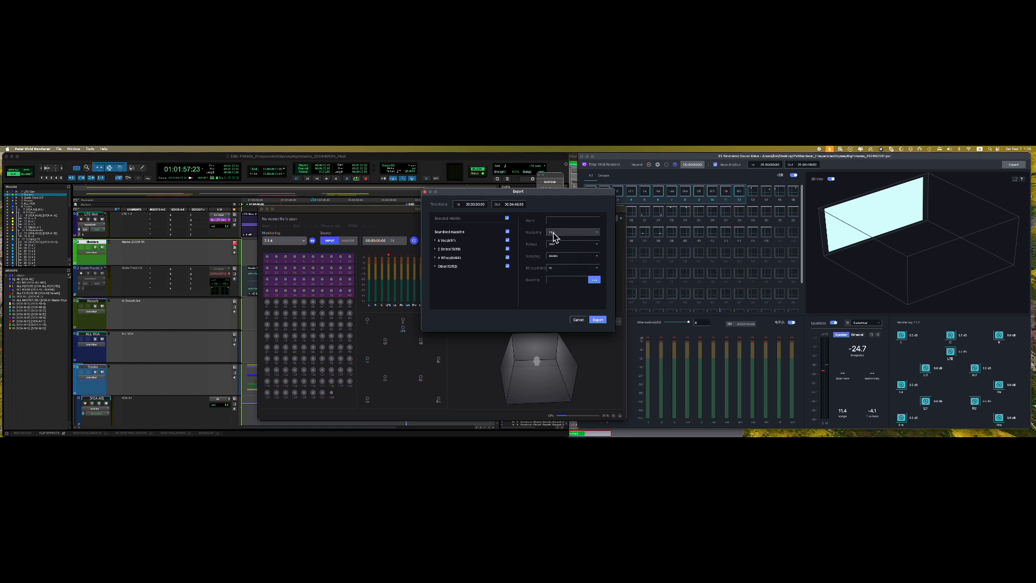
click(581, 320)
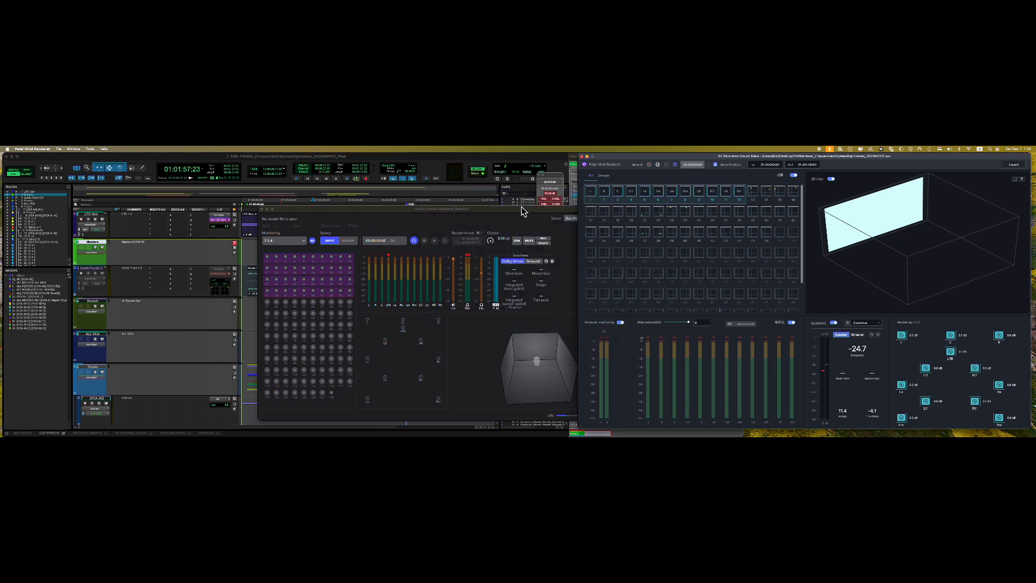
- Open the OutputDevice Settings and assign C to channel 3 and LFE to channel 4
click(74, 149)
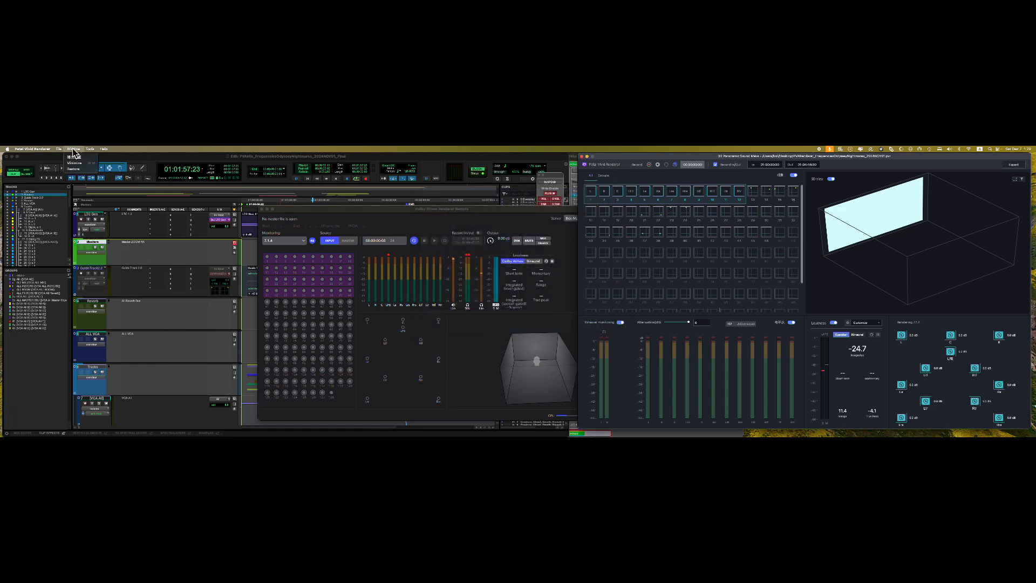
mouse_move(61, 150)
click(78, 163)
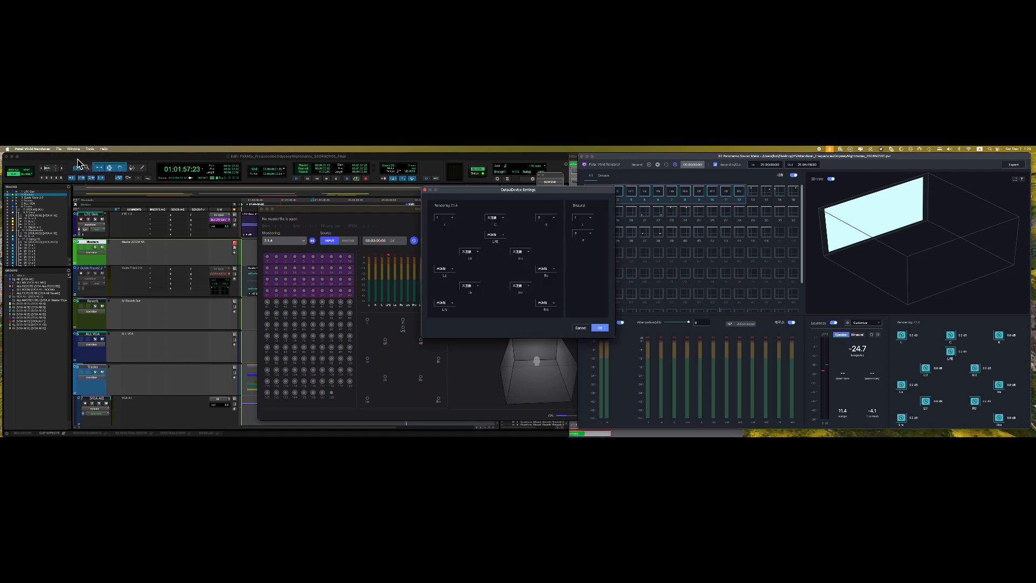
click(496, 219)
click(492, 225)
click(444, 218)
click(539, 227)
click(496, 217)
click(499, 243)
click(500, 239)
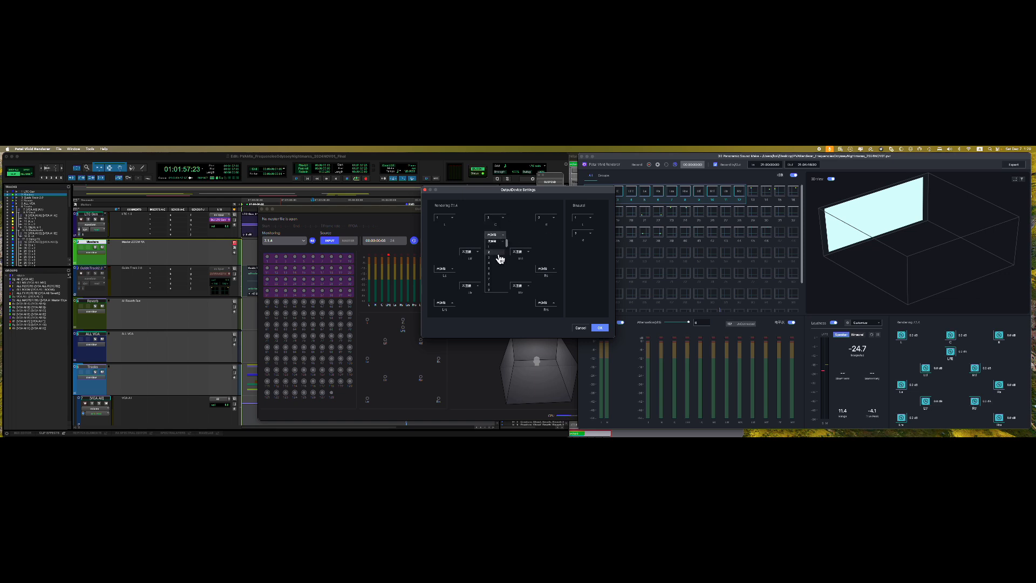
click(497, 264)
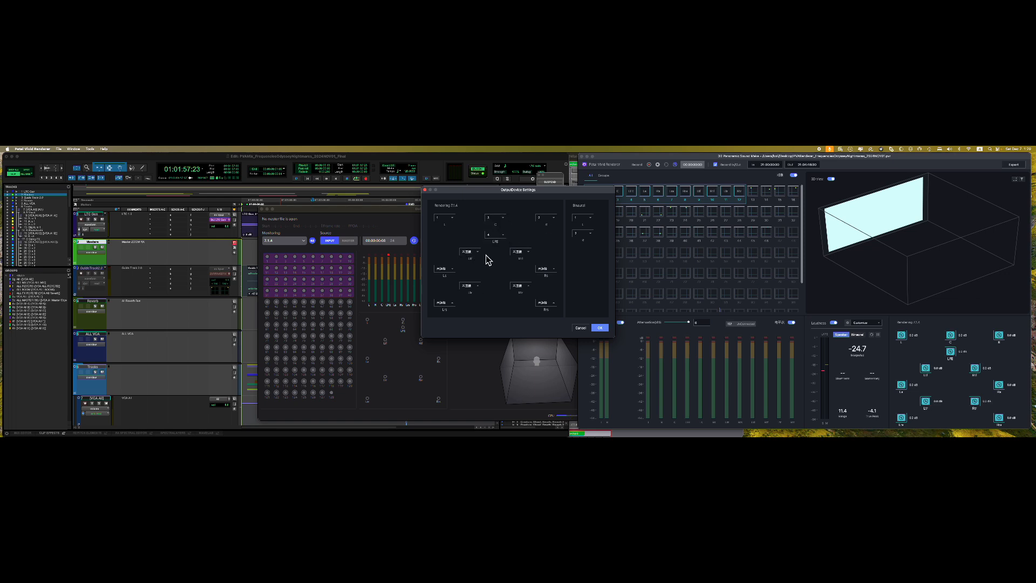
- Assign the surrounds: Ls to 5, Rs to 6, Lrs to 7, Rrs to 8
click(469, 252)
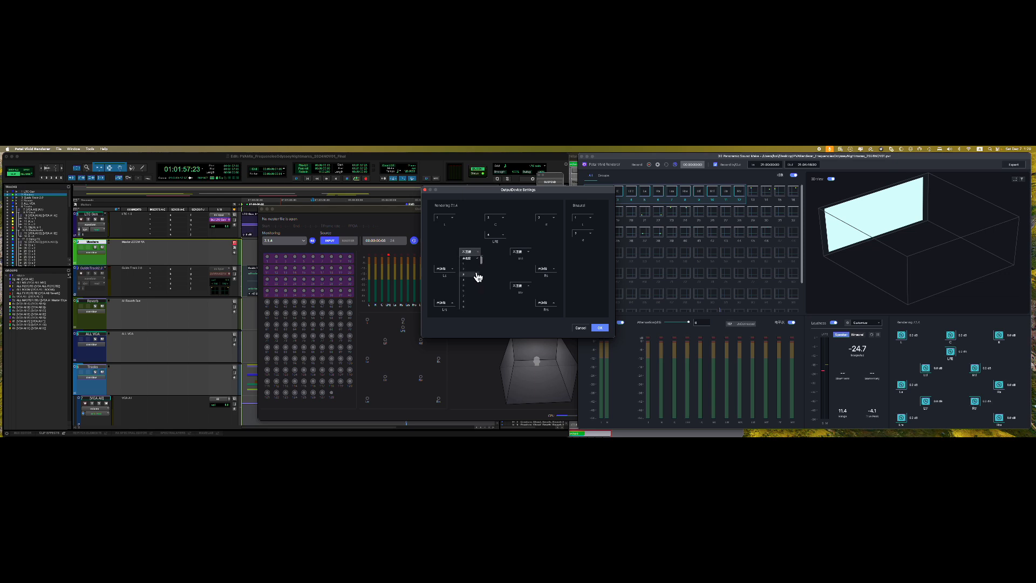
click(502, 271)
click(451, 269)
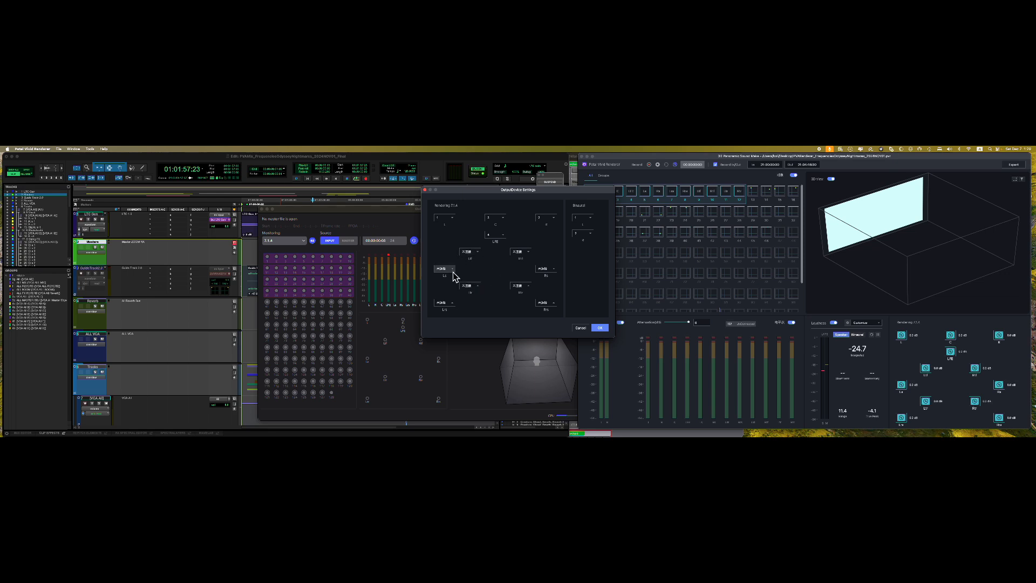
click(446, 297)
click(546, 271)
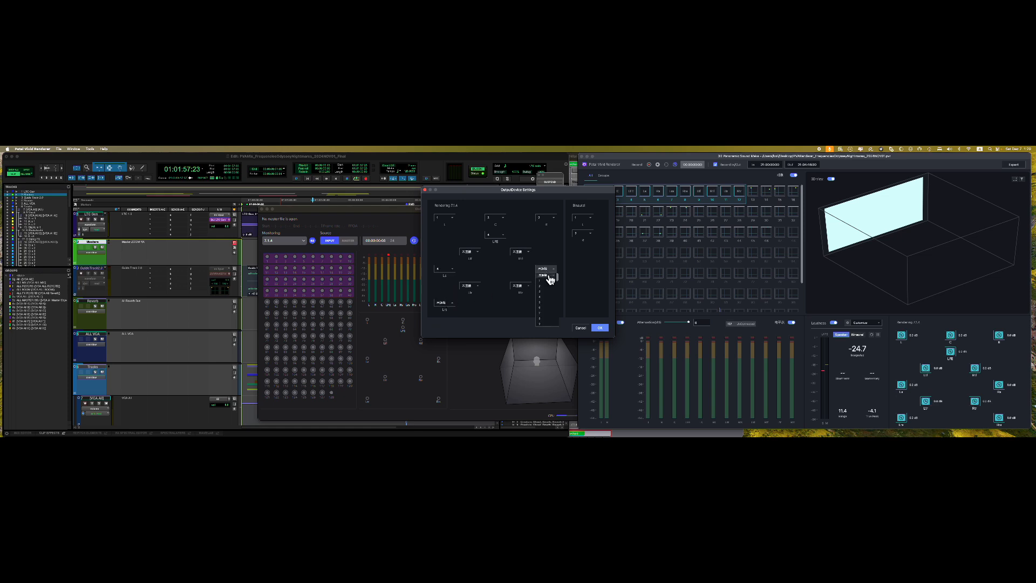
click(547, 308)
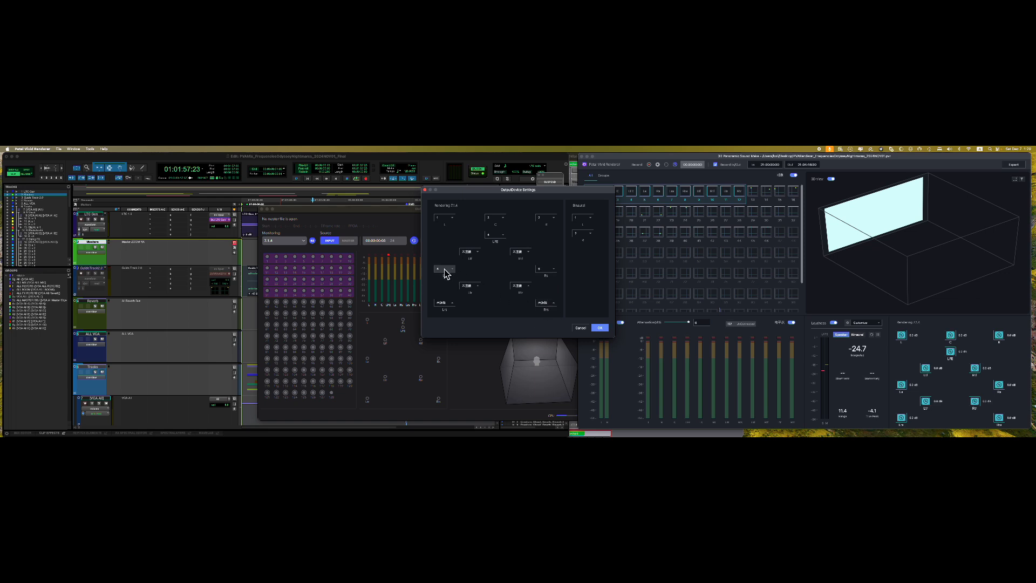
click(445, 269)
click(448, 301)
click(452, 304)
click(445, 286)
click(553, 304)
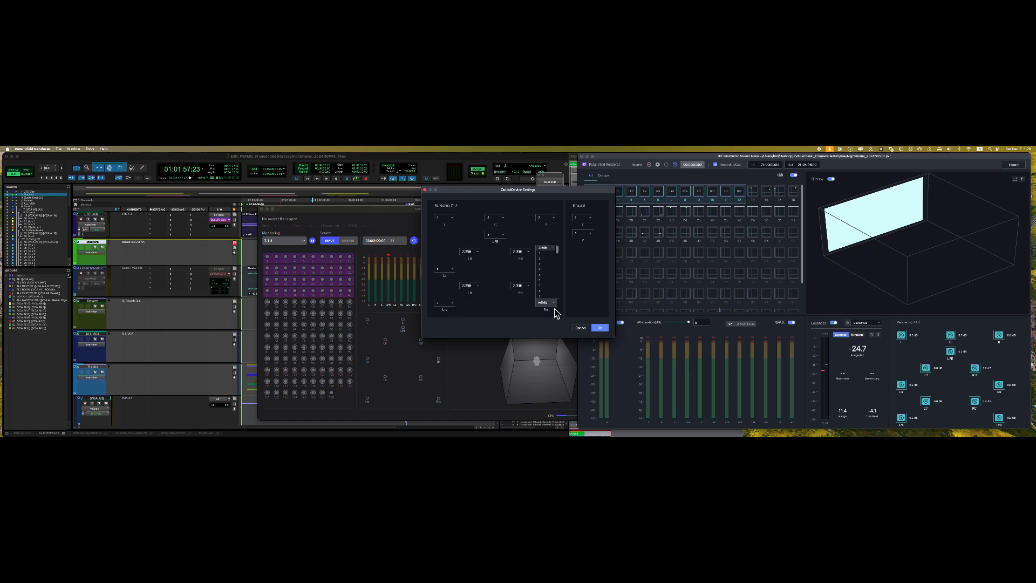
click(541, 291)
- Assign the heights Ltf 9, Rtf 10, Ltr 11, Rtr 12, and confirm with OK
click(469, 251)
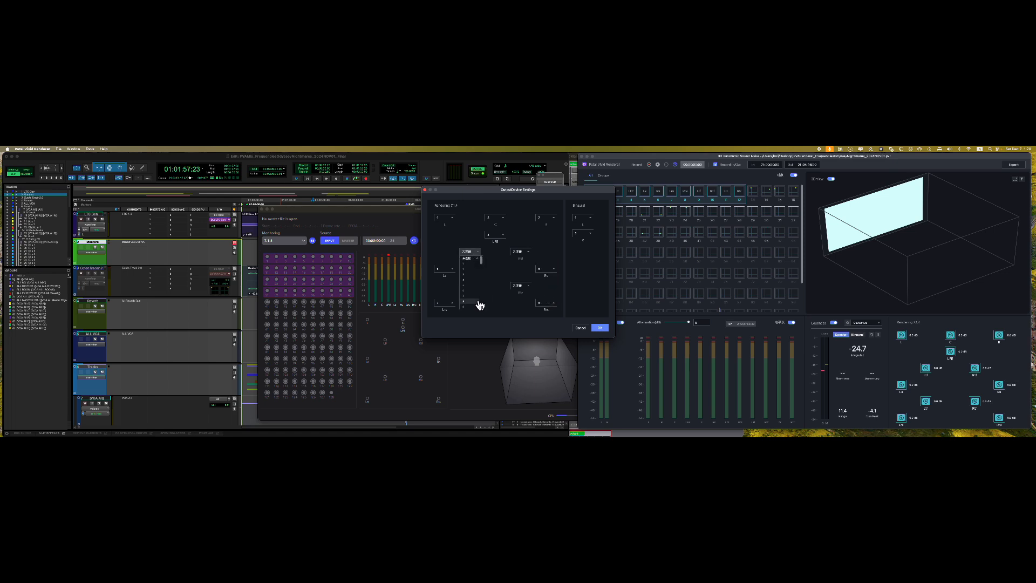
click(478, 307)
click(521, 253)
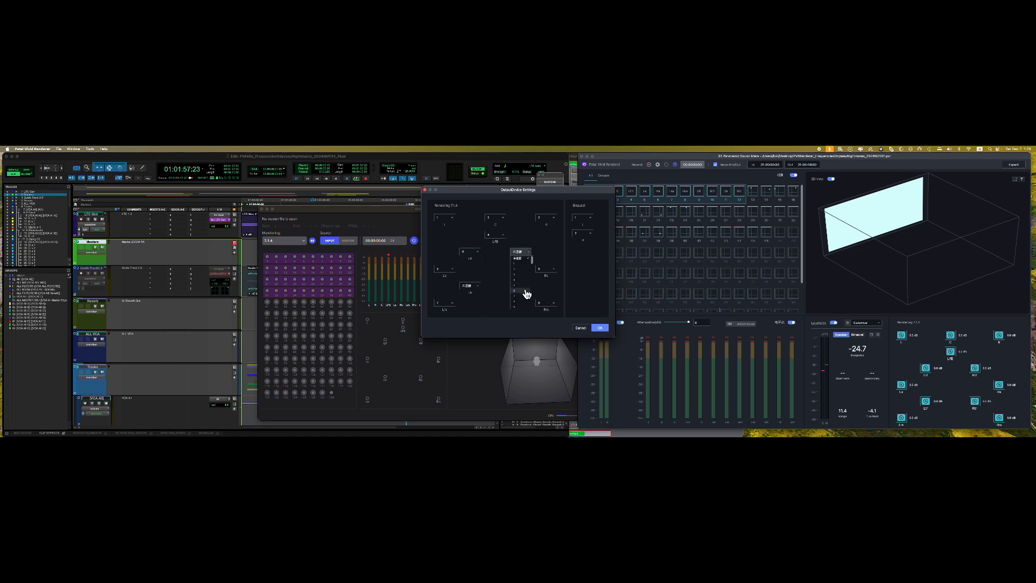
click(521, 309)
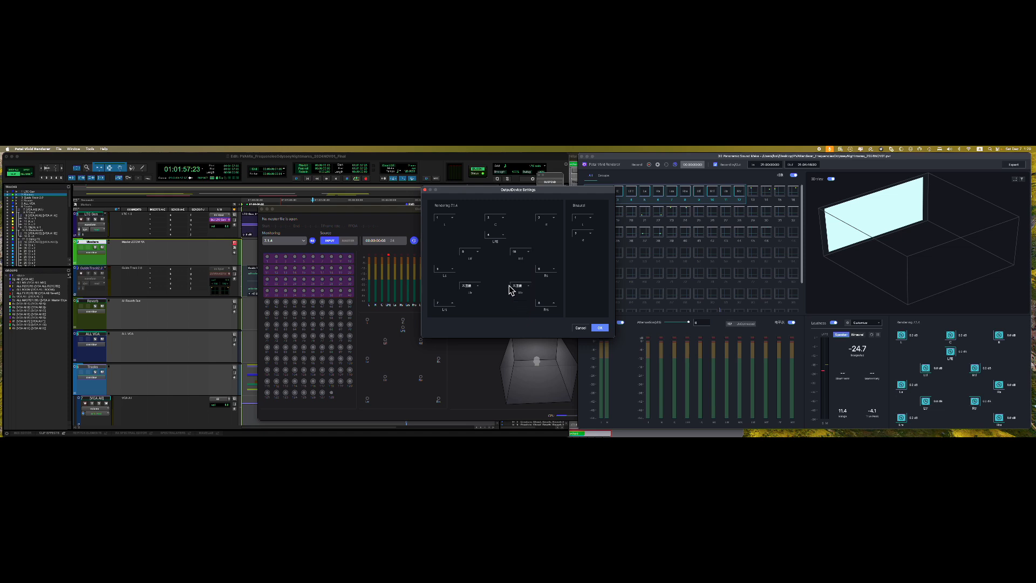
click(469, 286)
scroll(475, 273, down, 2)
click(474, 246)
click(528, 286)
scroll(533, 281, down, 3)
click(524, 284)
click(599, 328)
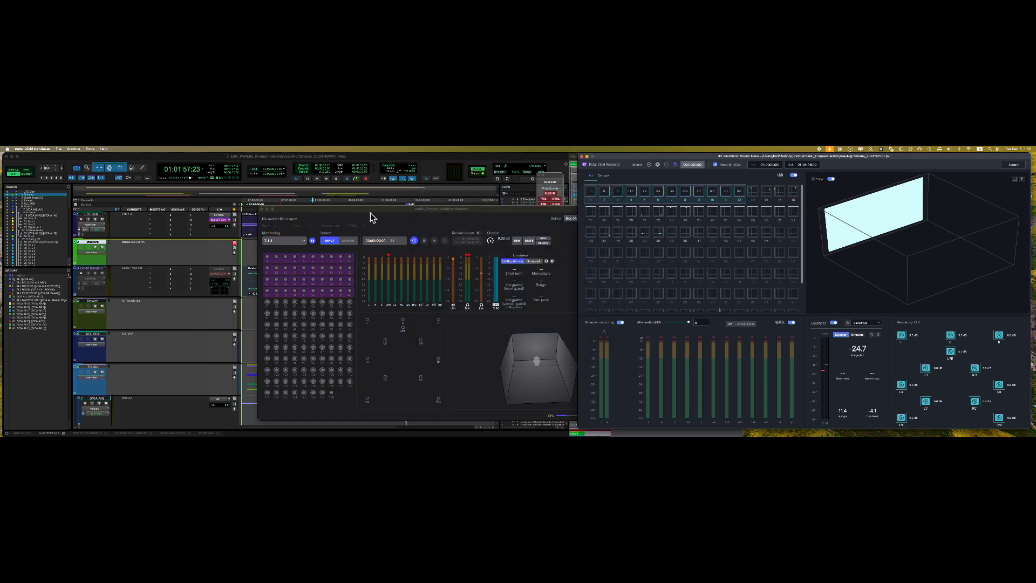
click(367, 215)
drag(367, 215, 360, 212)
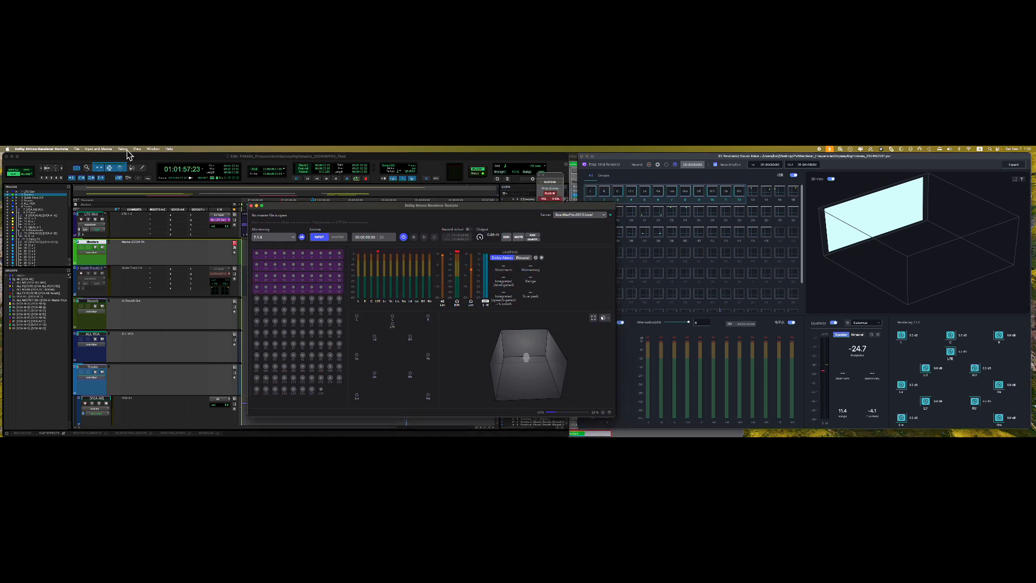
click(125, 150)
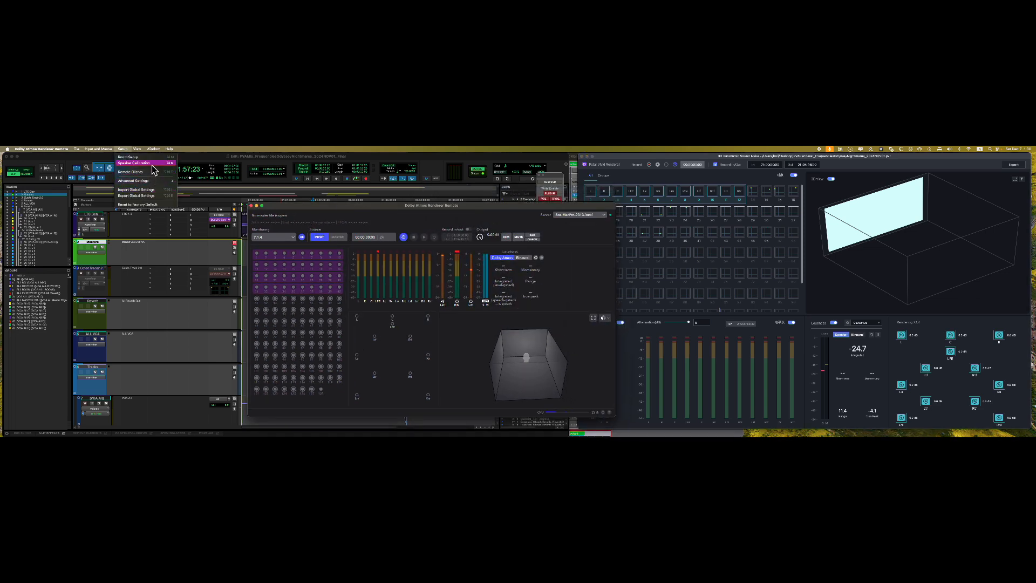
click(143, 163)
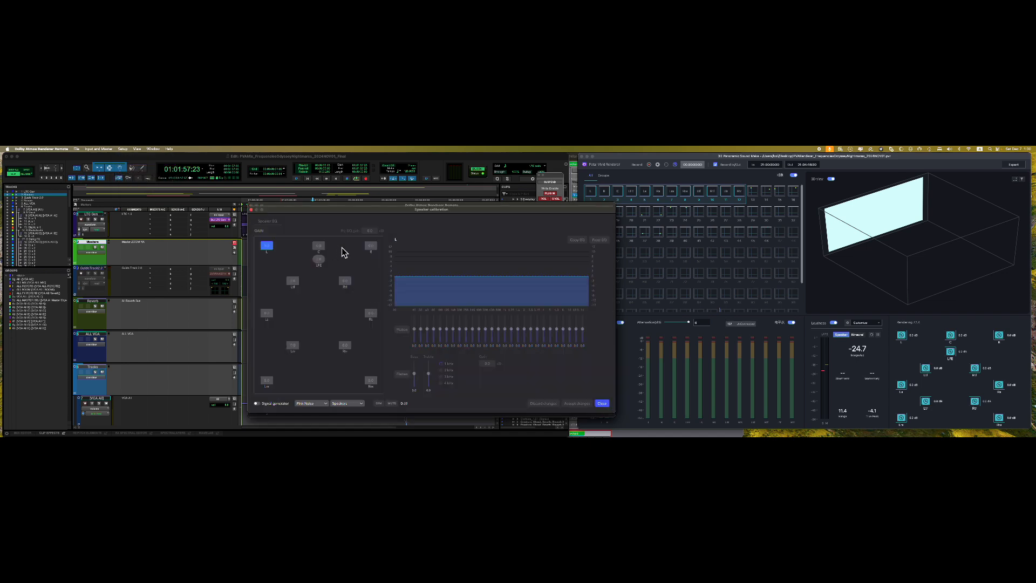
click(601, 404)
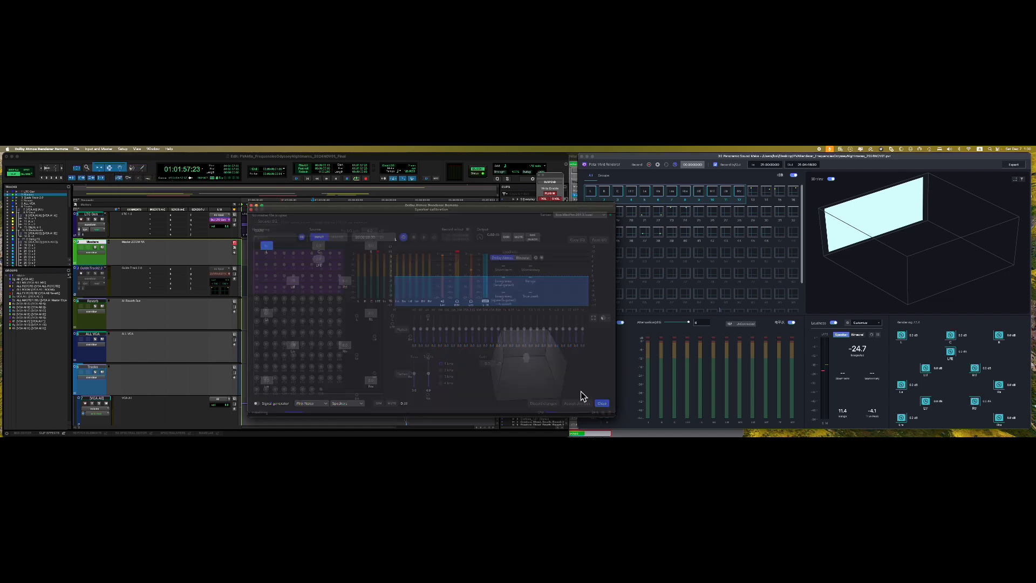
click(126, 150)
click(361, 233)
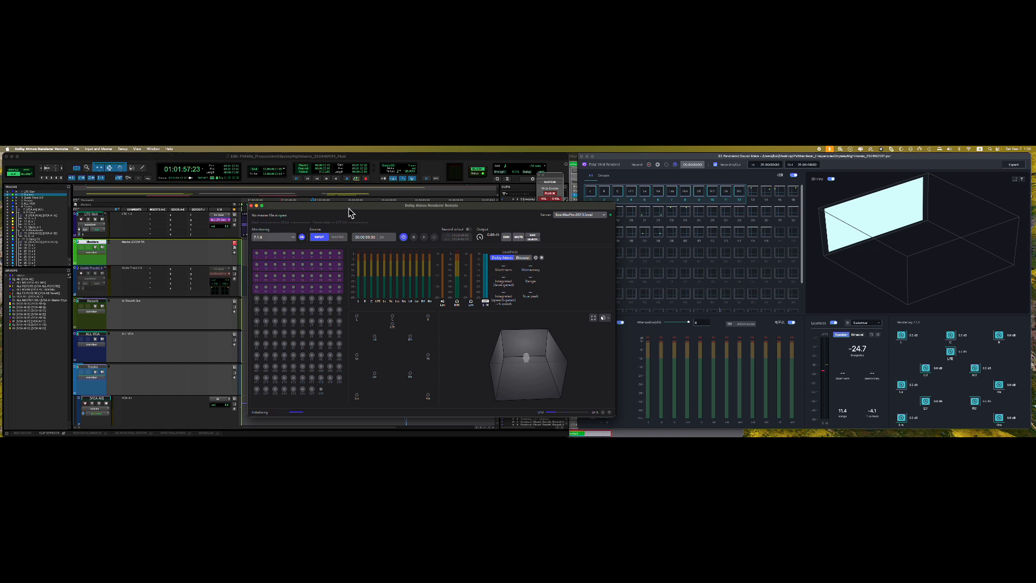
click(124, 149)
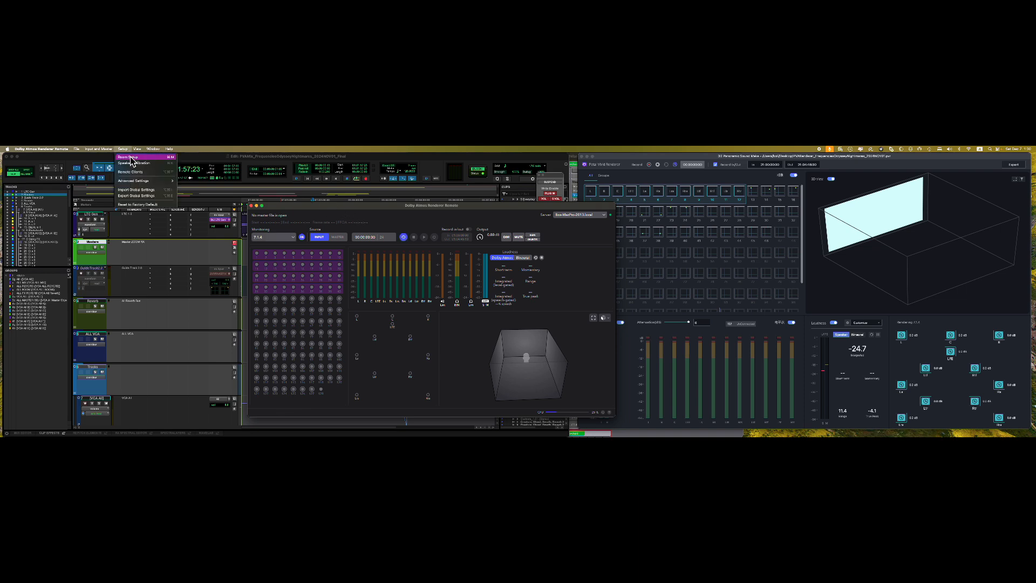
click(134, 157)
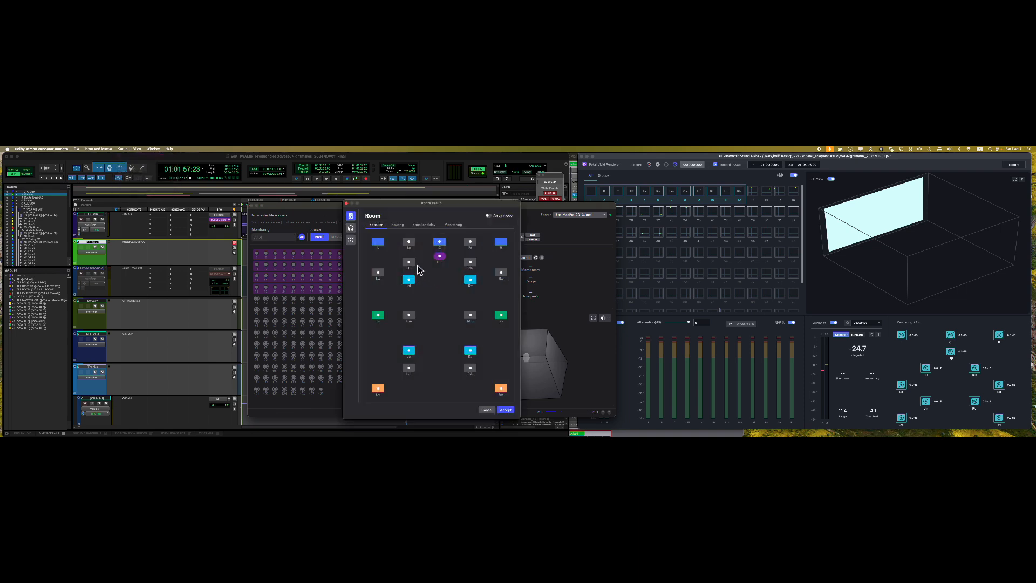
click(397, 225)
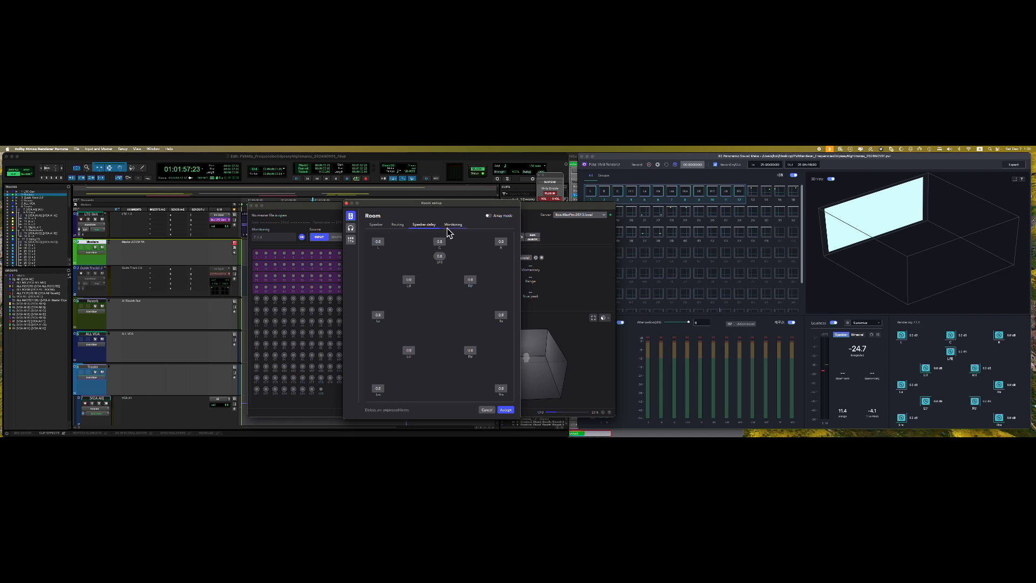
click(487, 410)
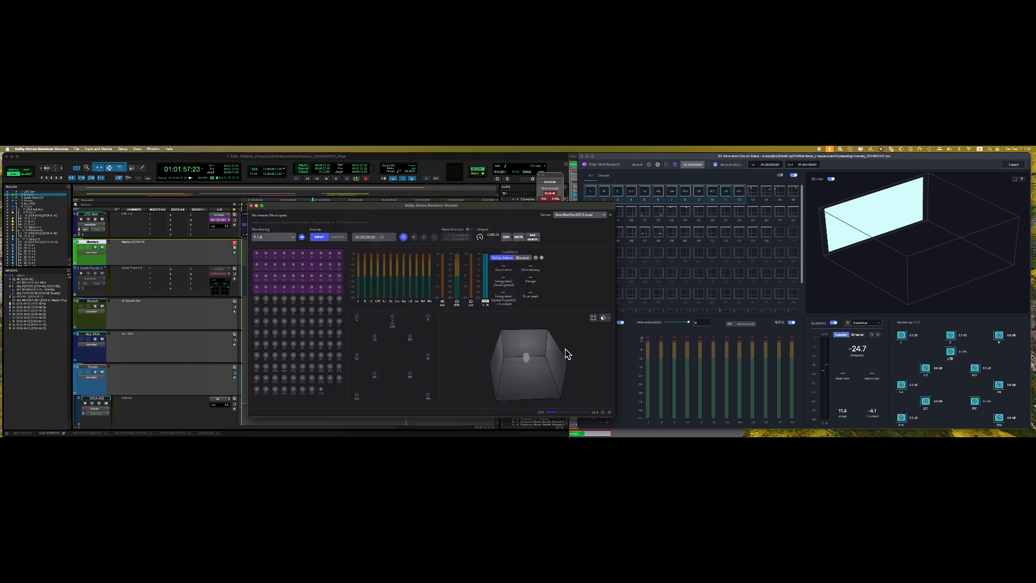
click(643, 164)
click(74, 149)
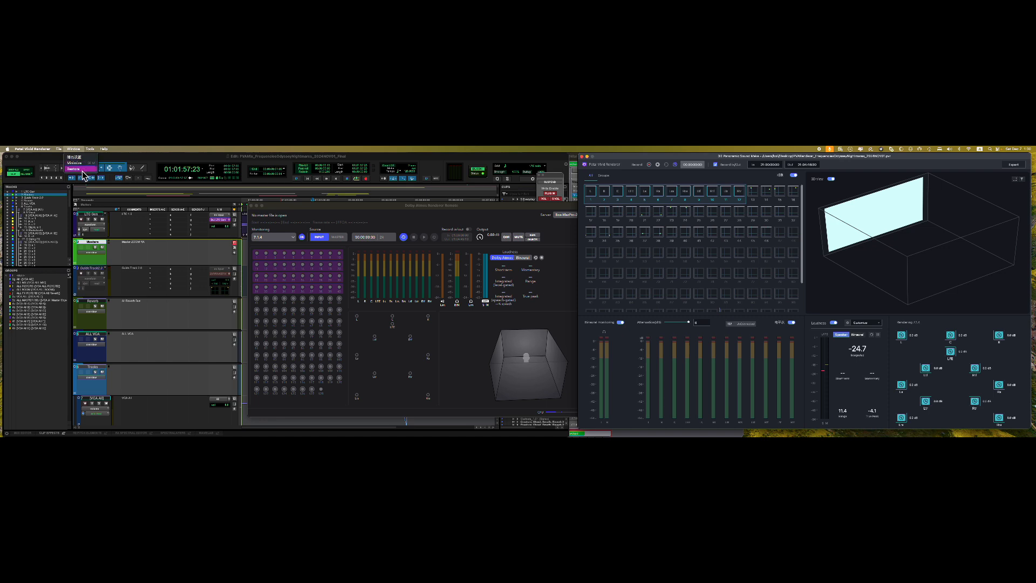
mouse_move(89, 149)
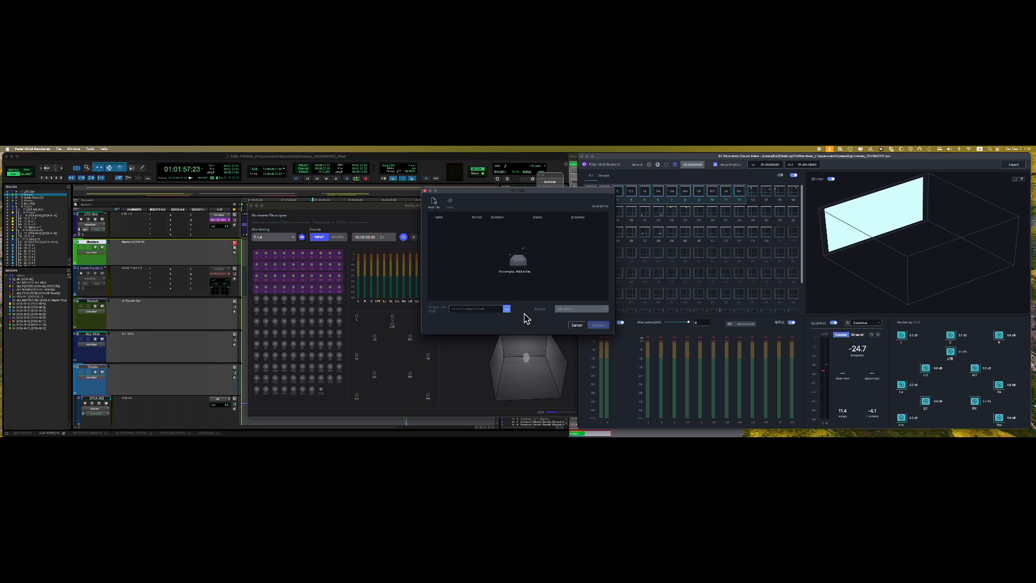
click(577, 325)
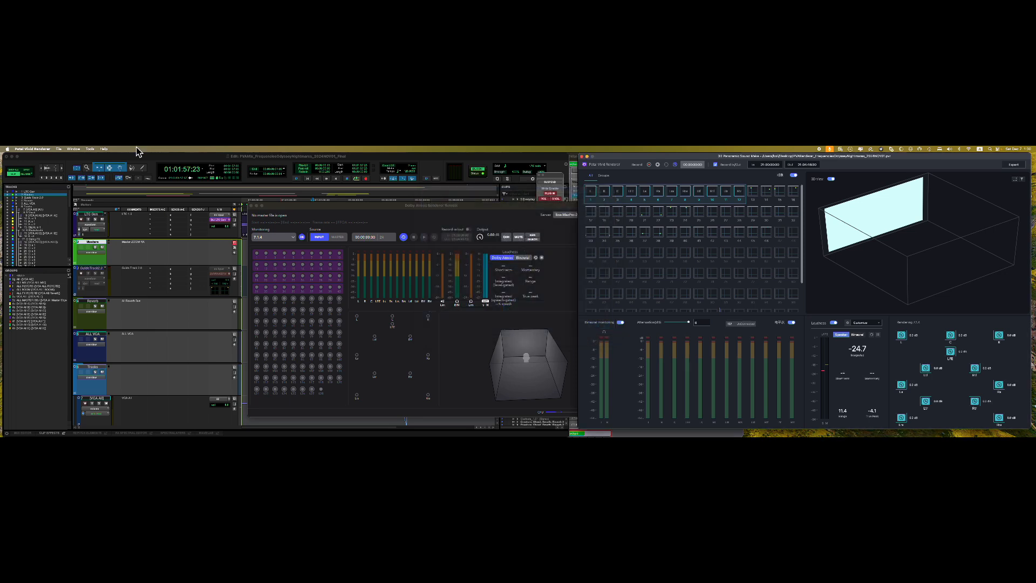
click(89, 149)
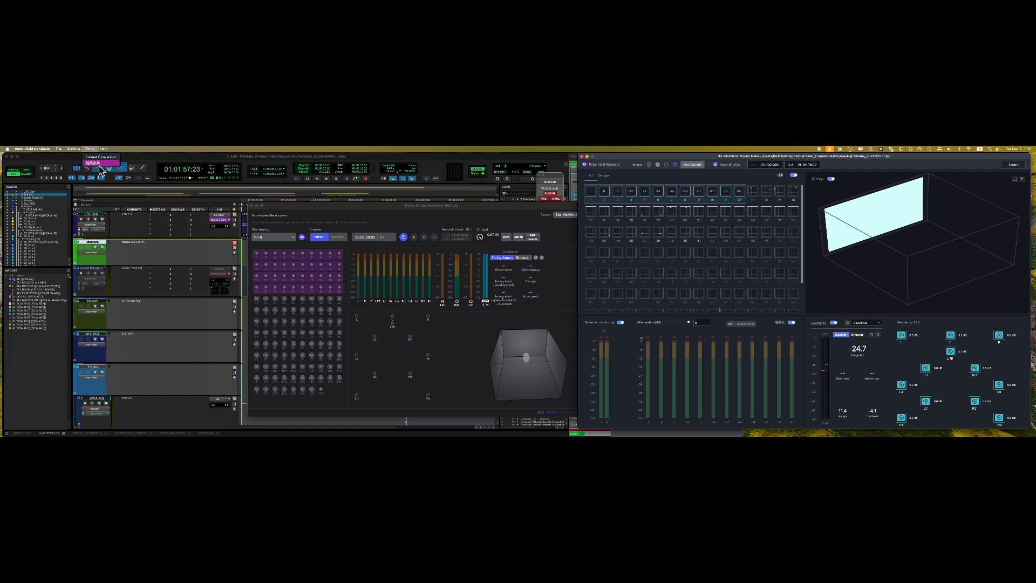
click(99, 164)
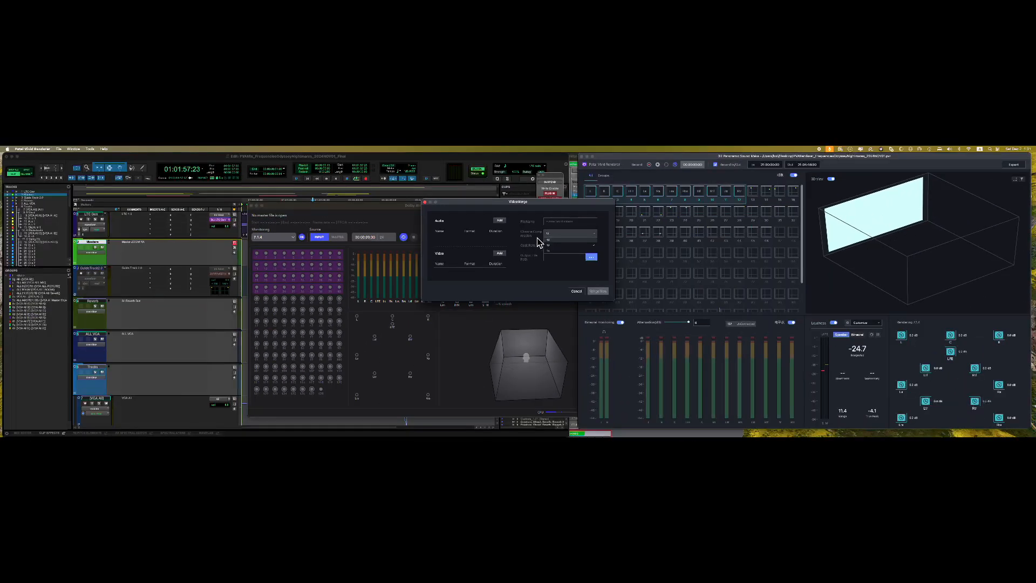
click(577, 295)
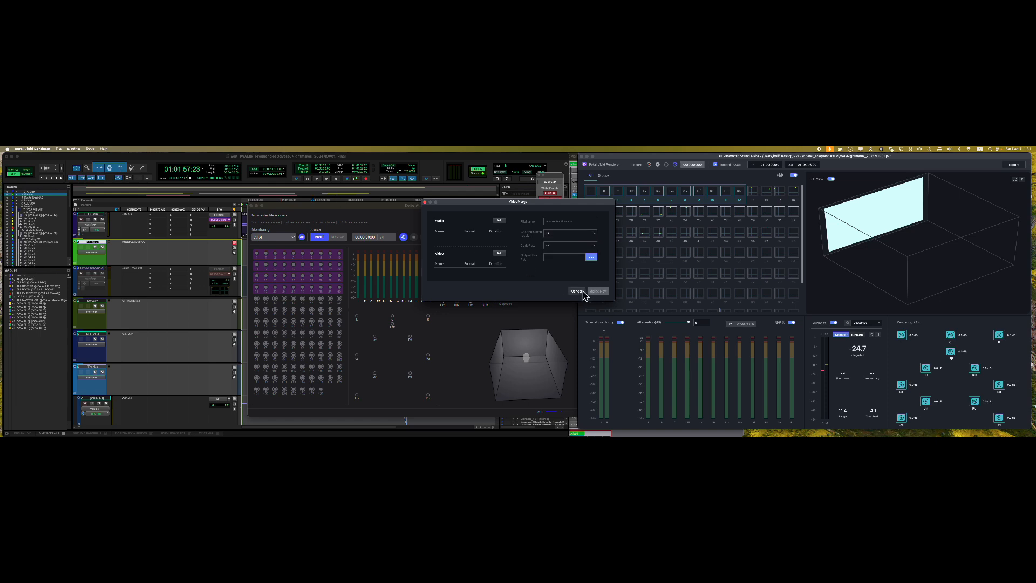
click(581, 295)
drag(373, 207, 322, 204)
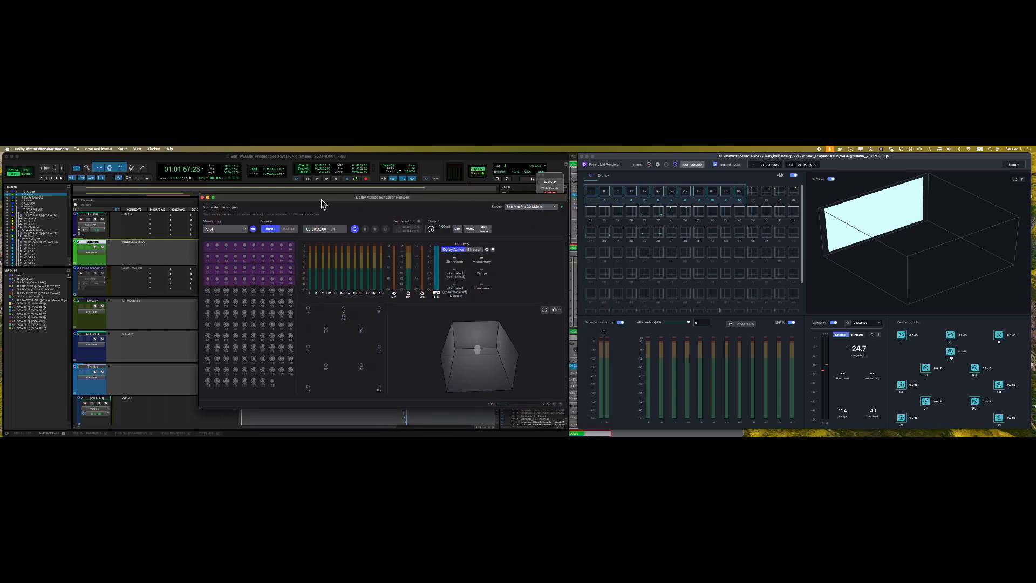
click(77, 149)
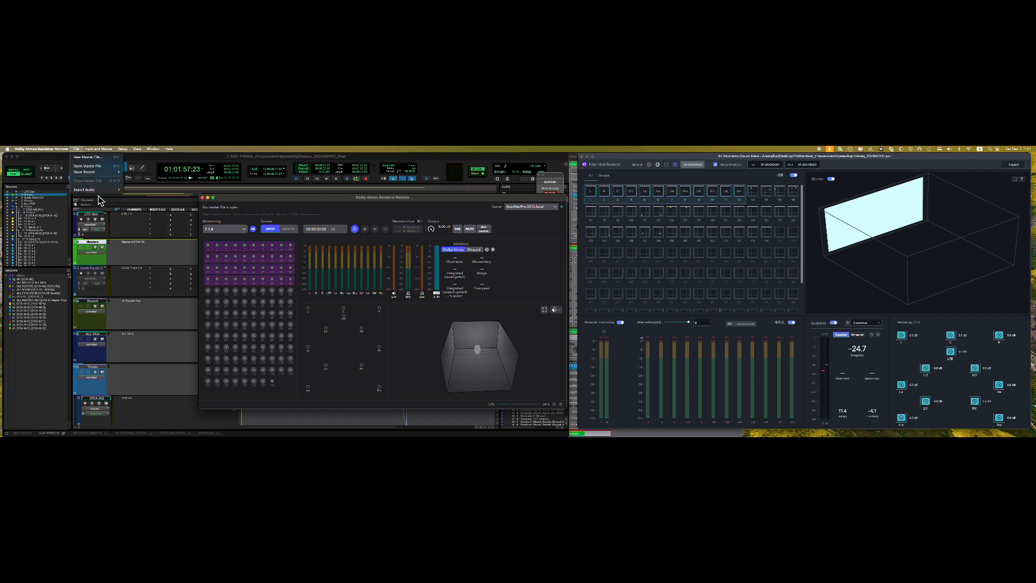
mouse_move(99, 193)
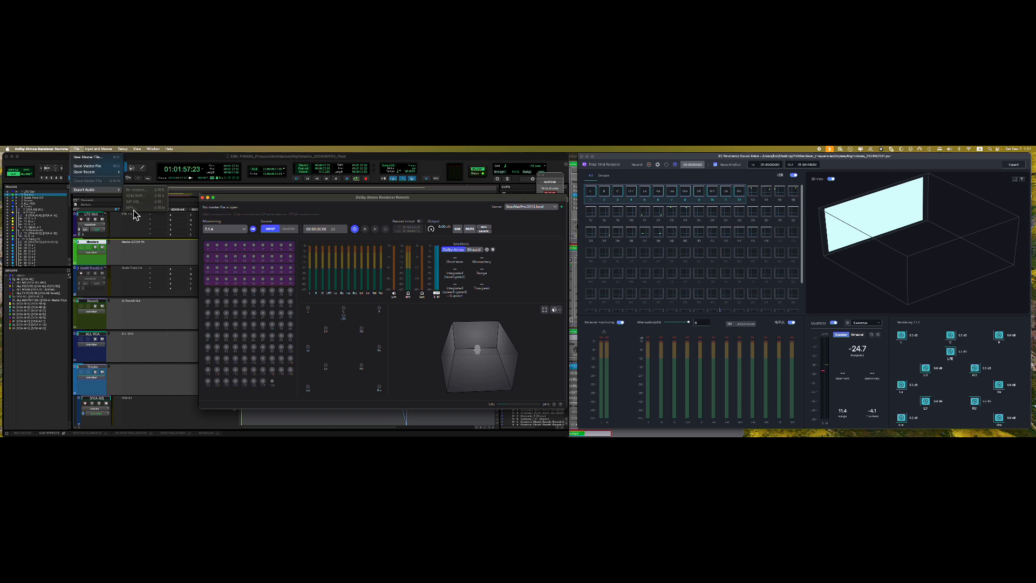
click(249, 202)
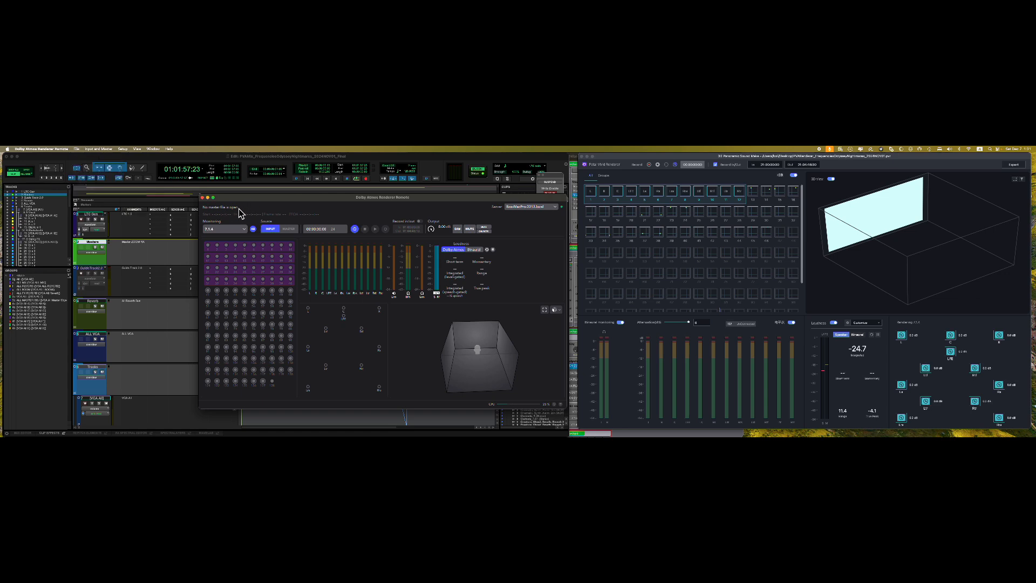
click(77, 149)
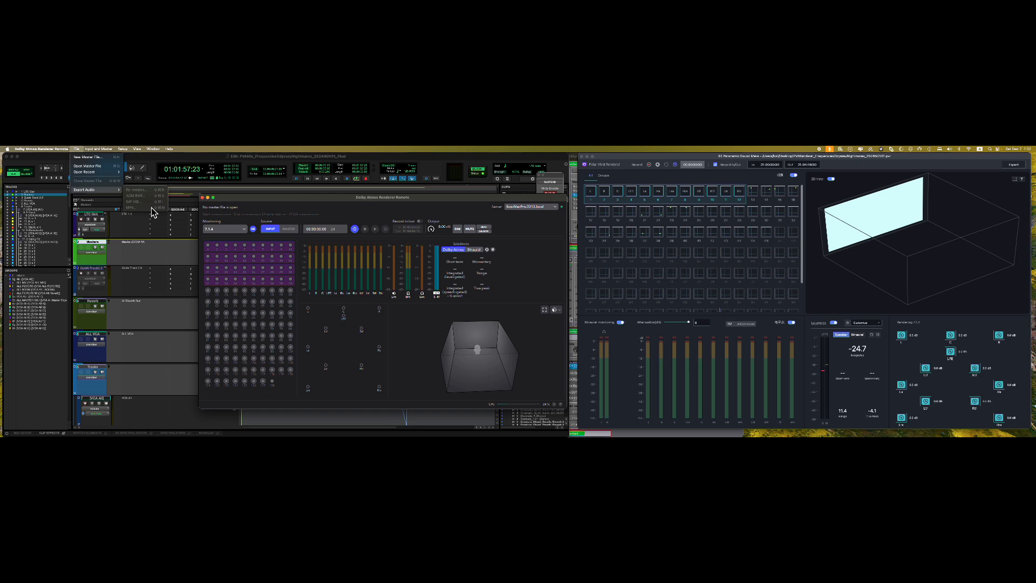
- Look over Petal's File menu and render export settings, cancel, and move the Dolby window aside
click(296, 202)
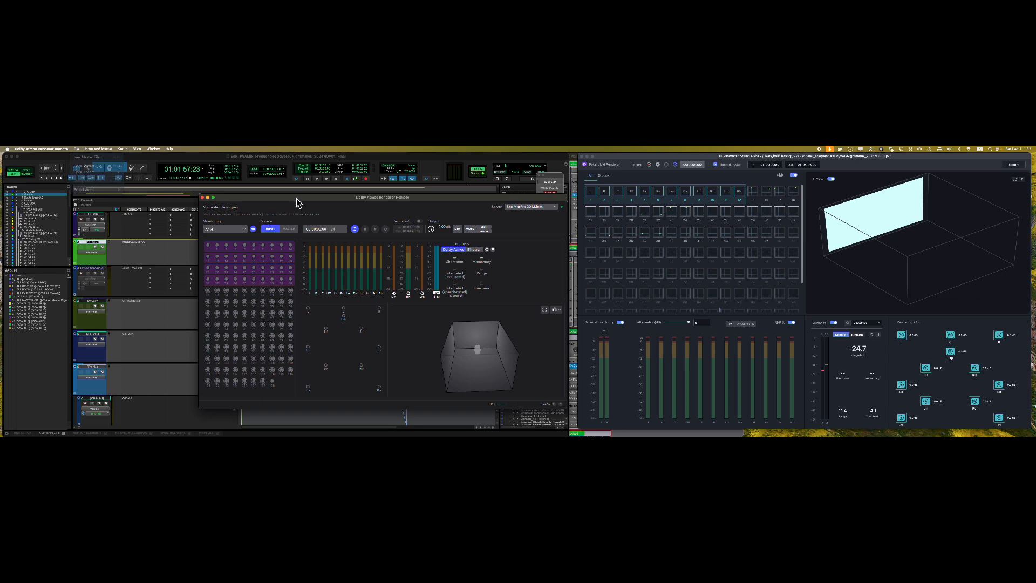
click(615, 162)
click(59, 148)
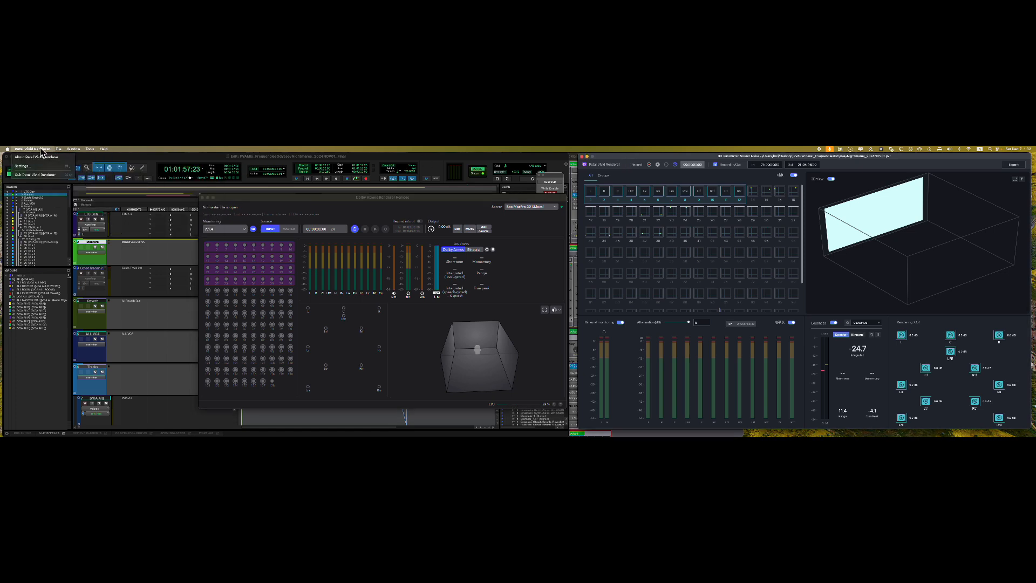
click(655, 164)
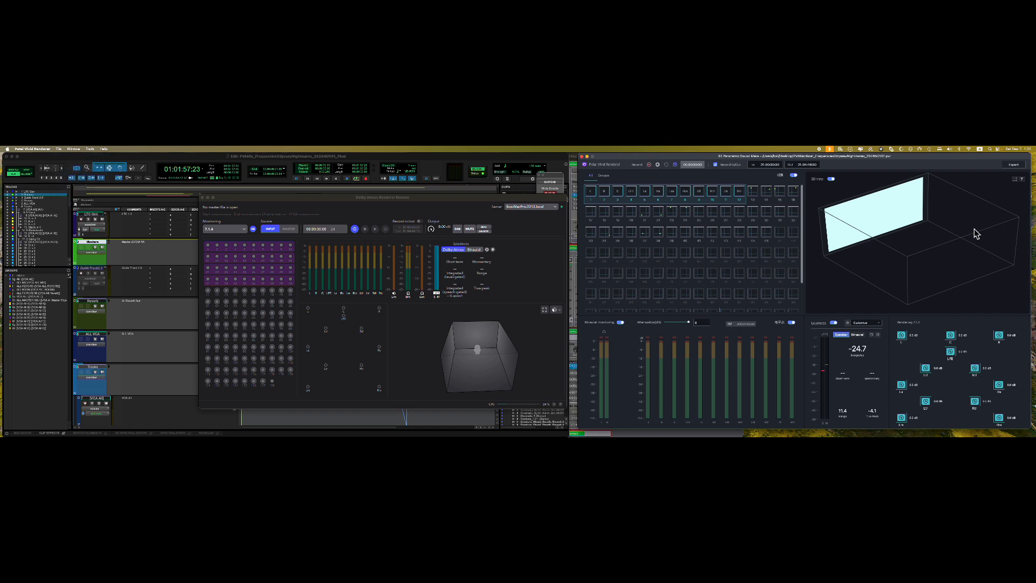
click(1010, 169)
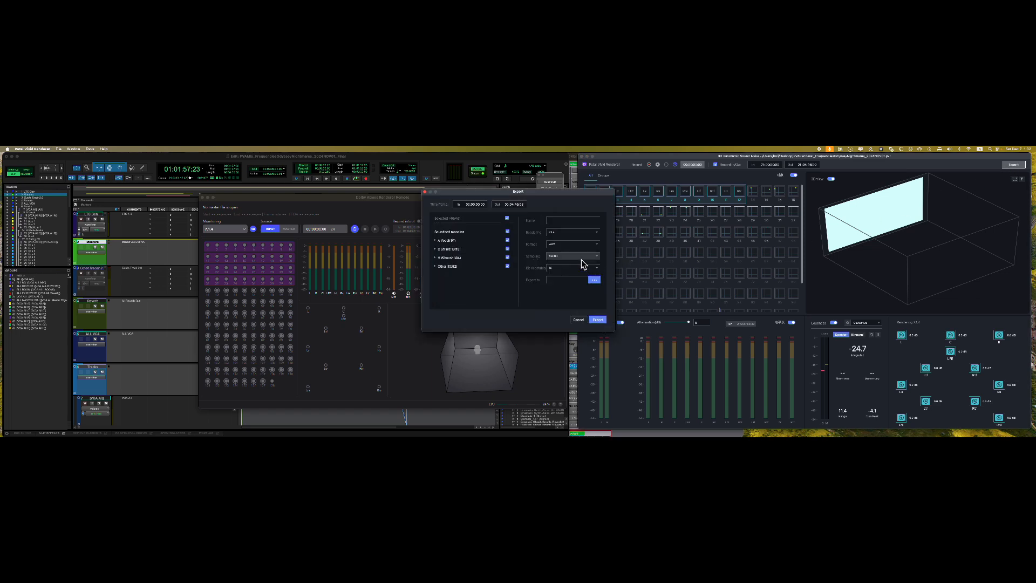
click(577, 319)
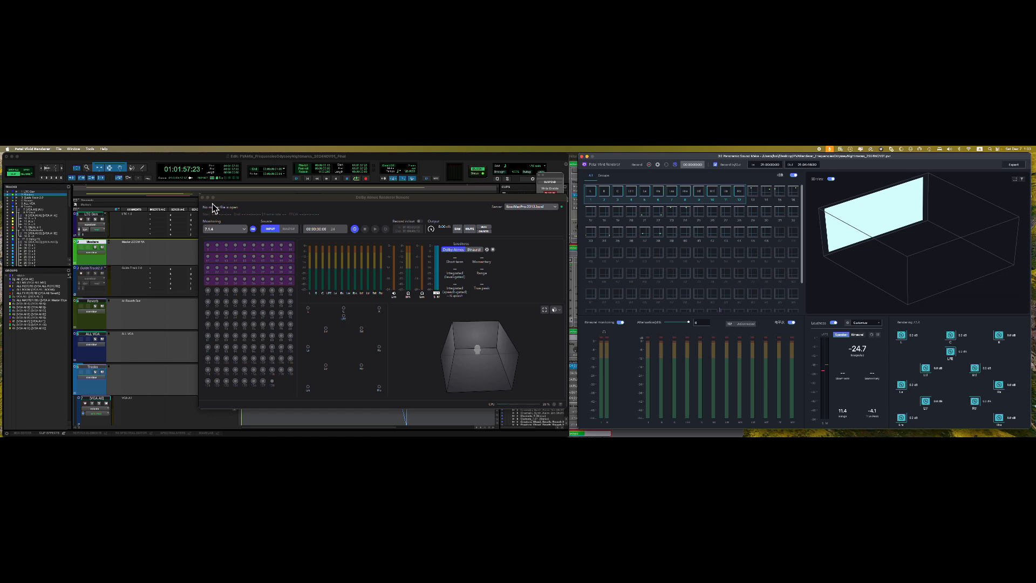
drag(229, 199, 487, 318)
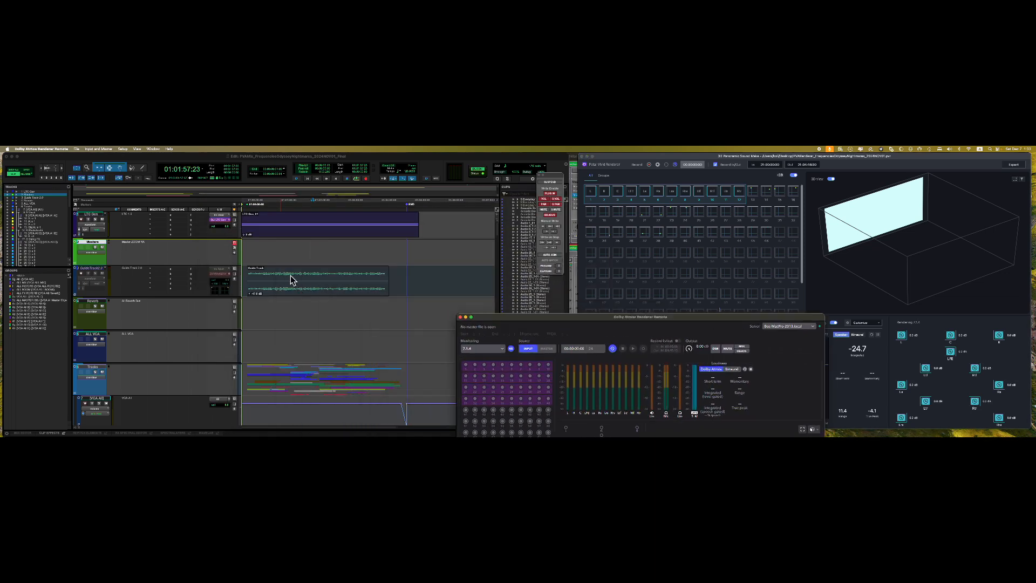
- Place the playhead at 01:00:42:18, confirm the Petal Audio Bridge playback engine, and open I/O Setup
click(271, 246)
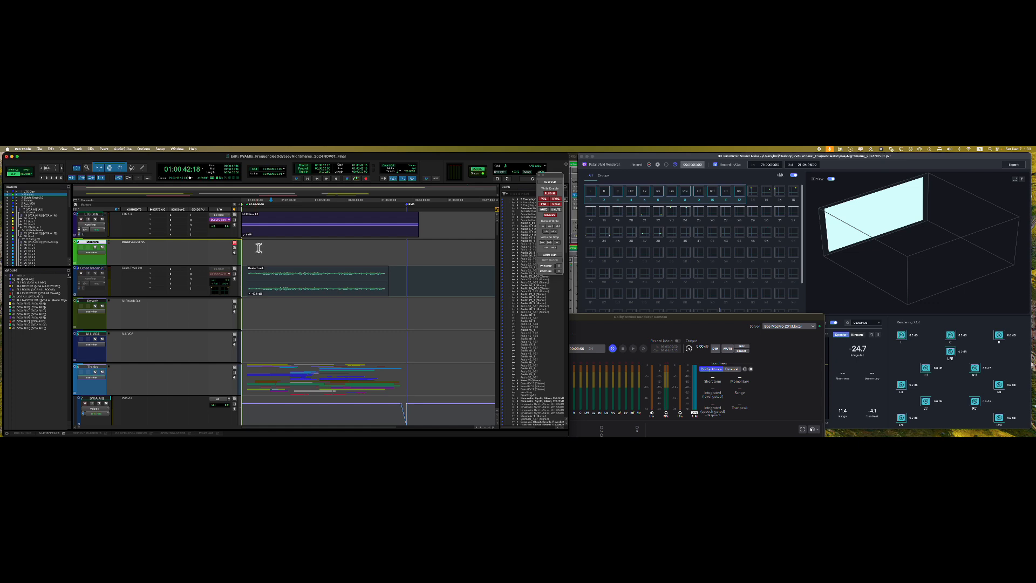
click(160, 149)
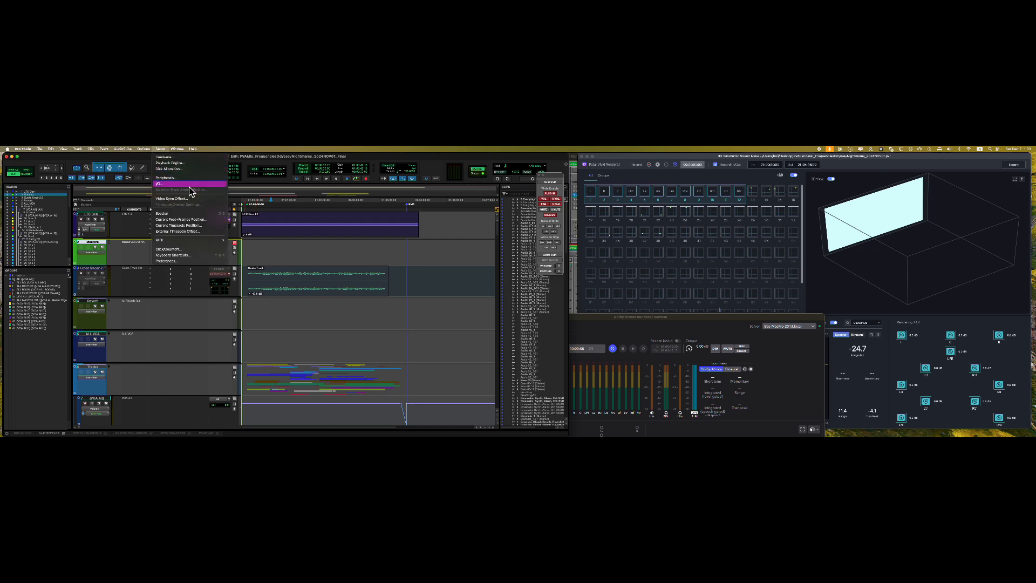
click(189, 163)
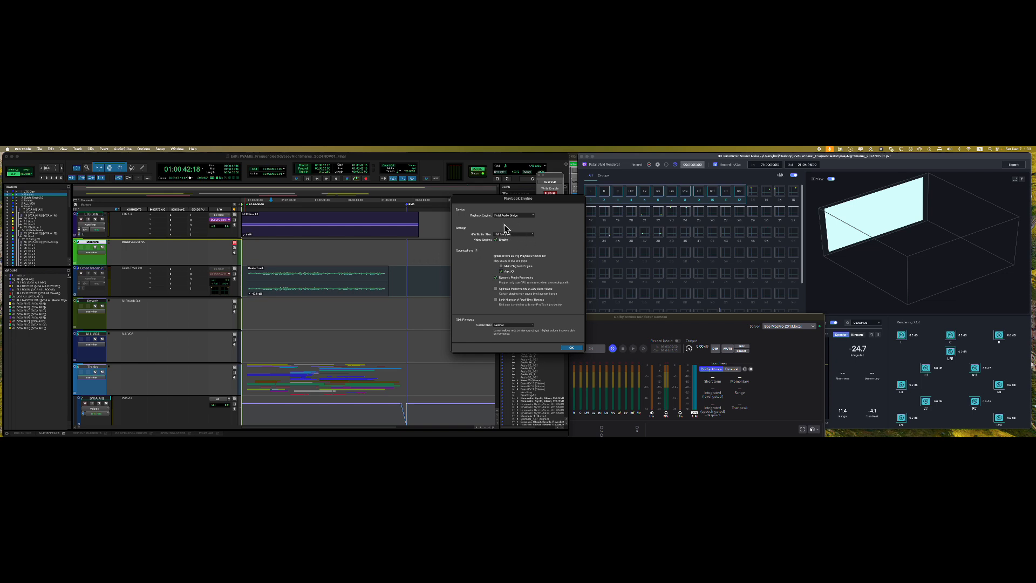
click(570, 348)
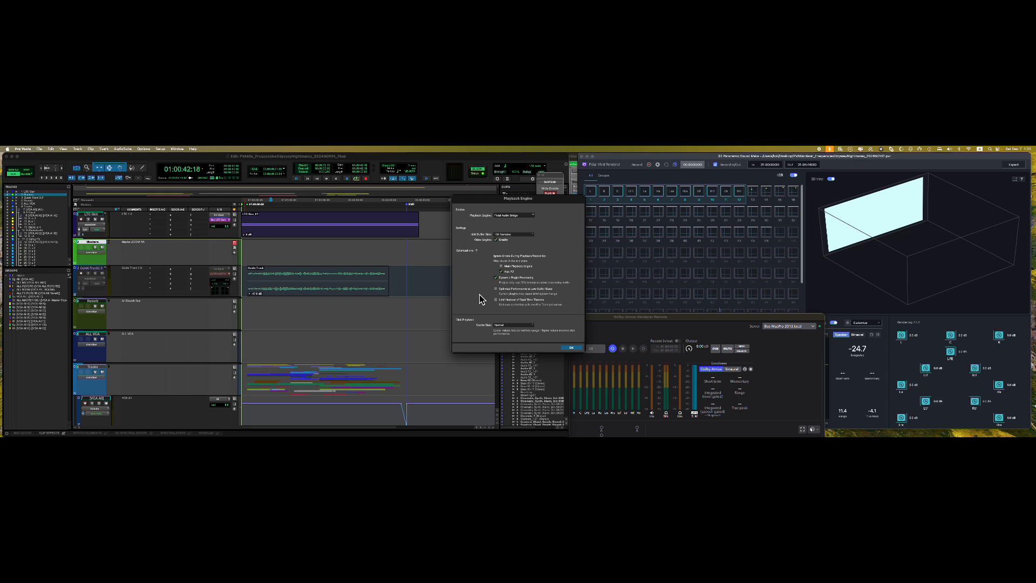
click(162, 149)
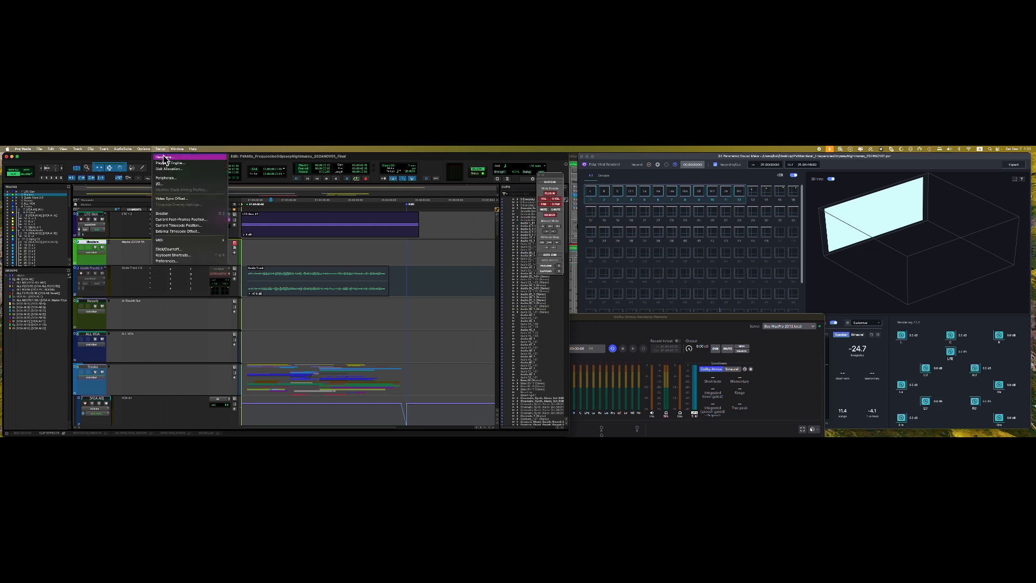
click(171, 184)
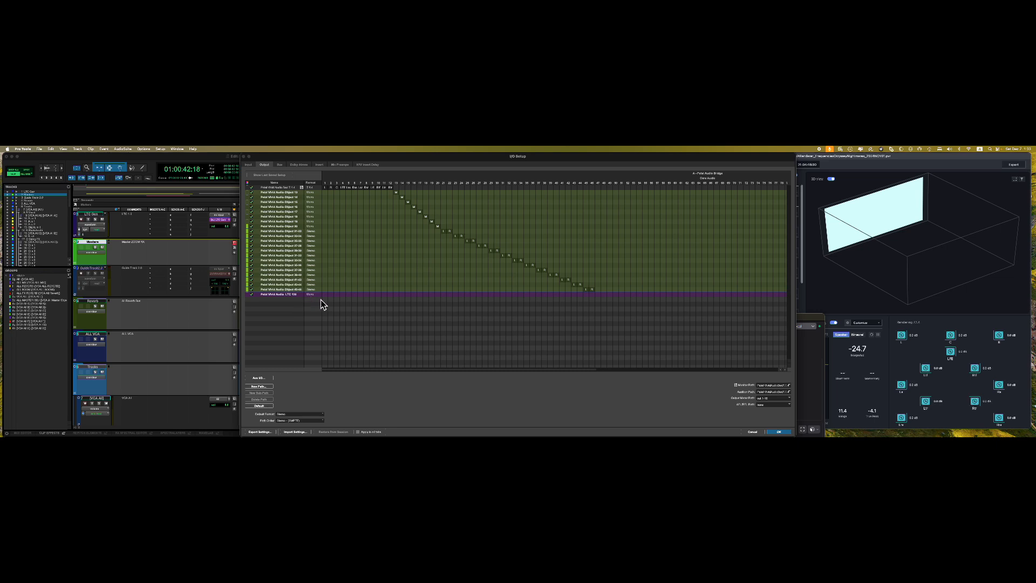
- Browse the Output, Bus and Dolby Atmos tabs and the bus list, then confirm I/O Setup
scroll(321, 300, right, 5)
scroll(326, 297, left, 5)
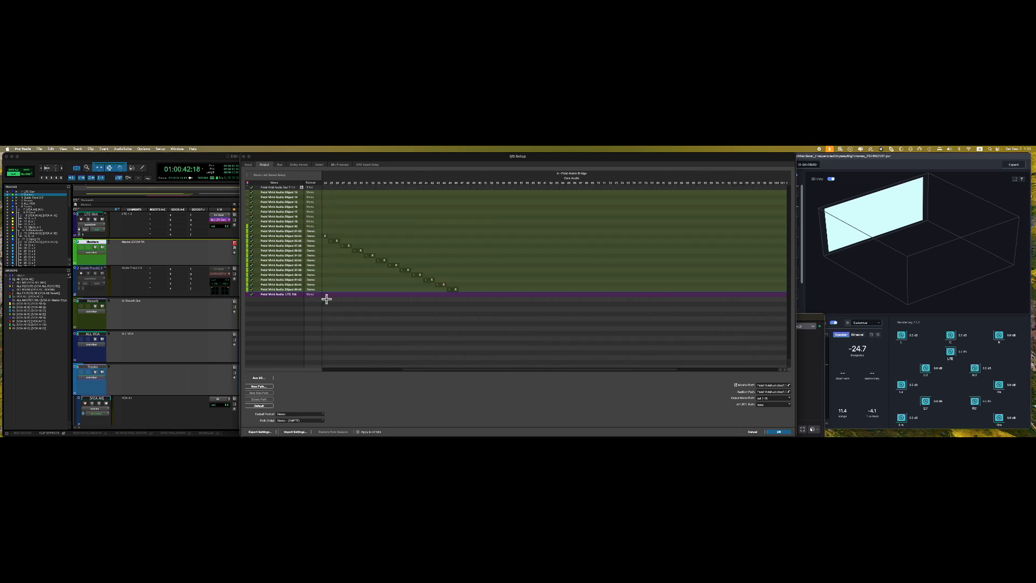
click(281, 166)
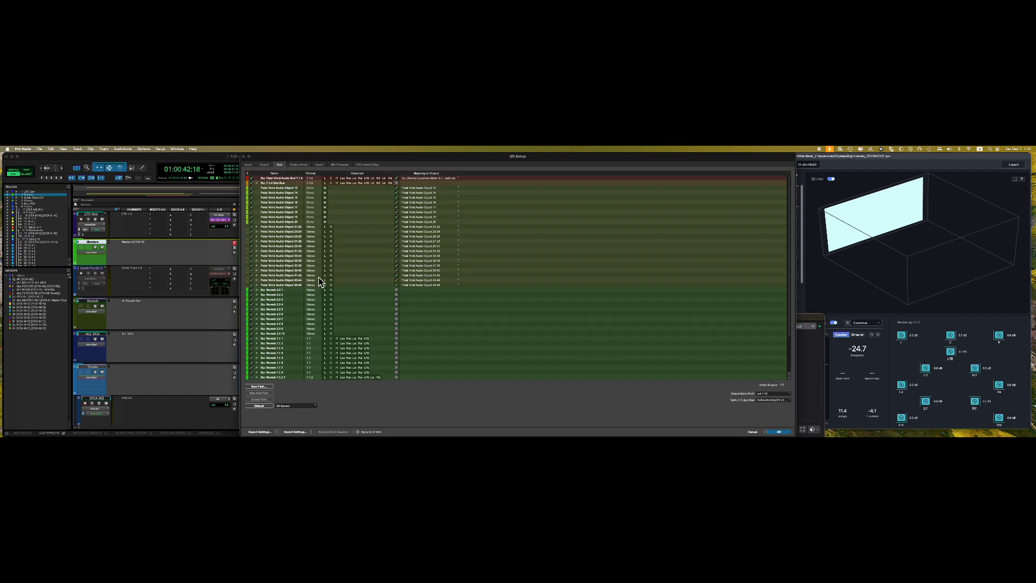
click(298, 165)
click(274, 165)
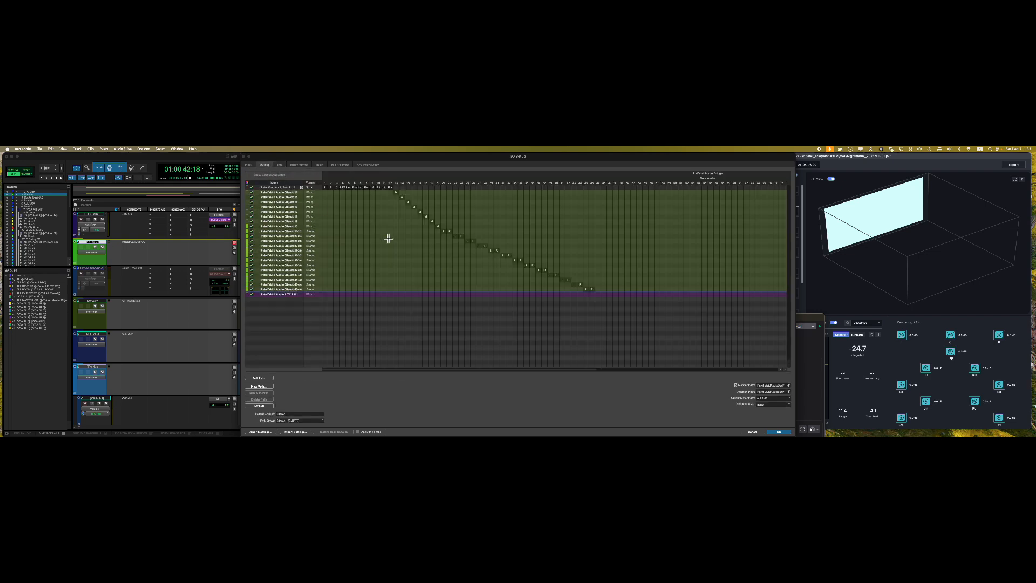
click(280, 165)
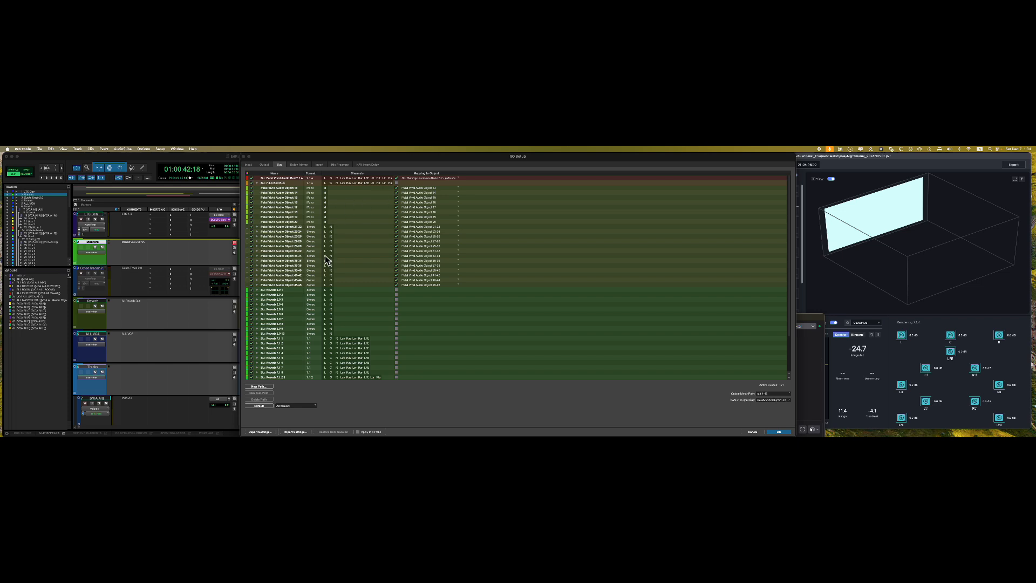
scroll(325, 260, down, 3)
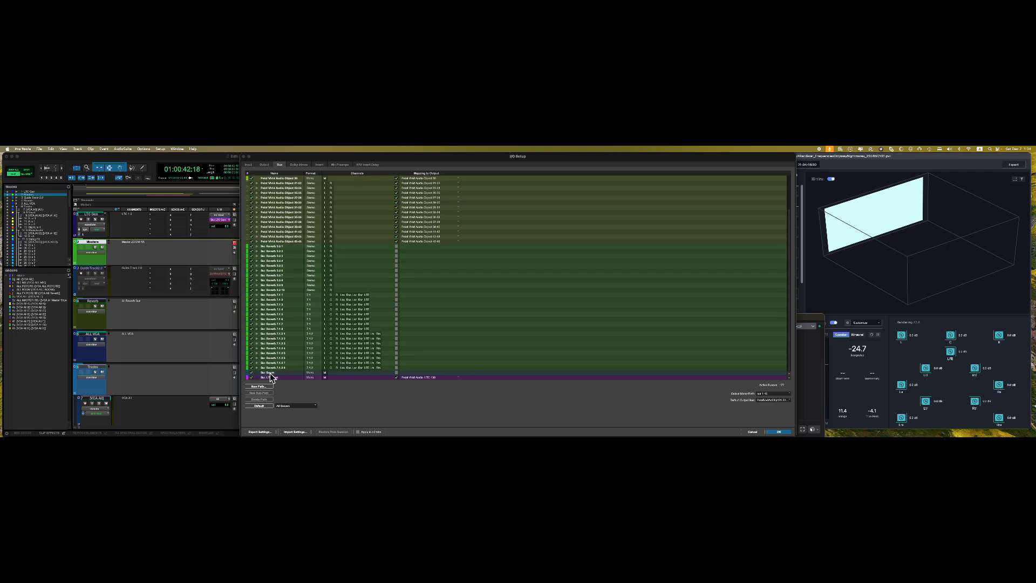
click(777, 432)
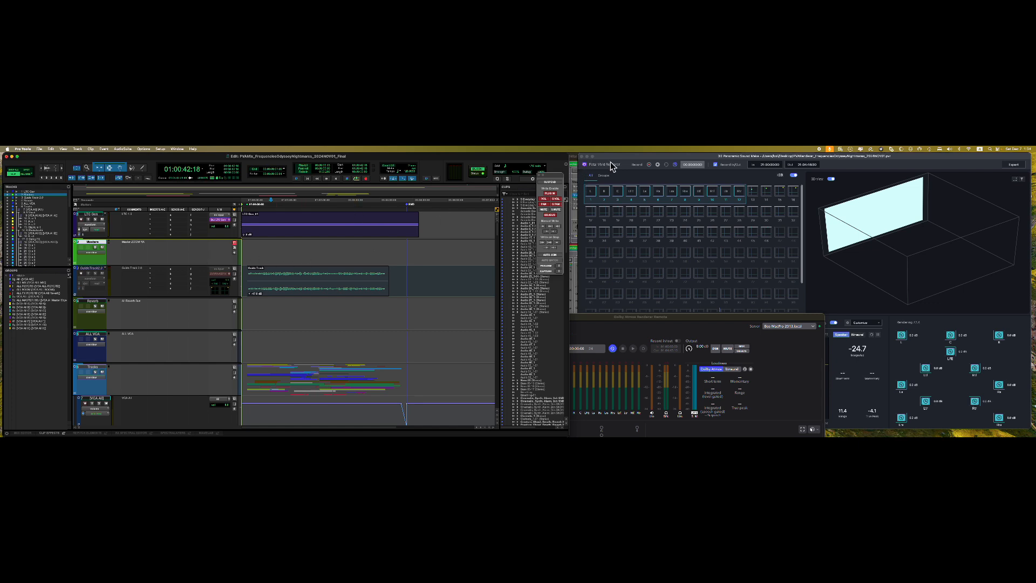
- Play the session, watching objects move in Petal's 3D room and DADman, and stop at 01:01:48:18
click(635, 164)
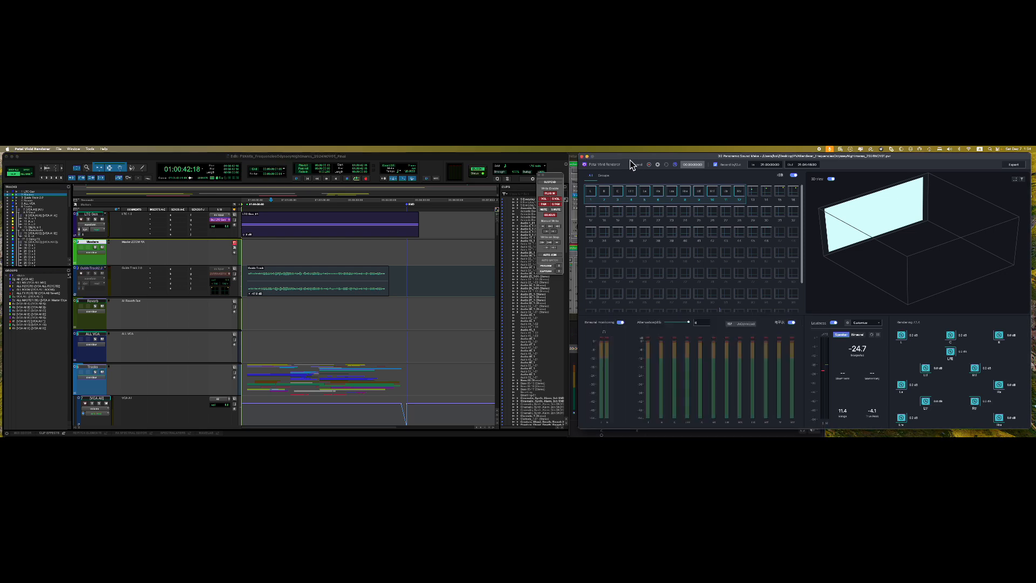
click(296, 245)
key(space)
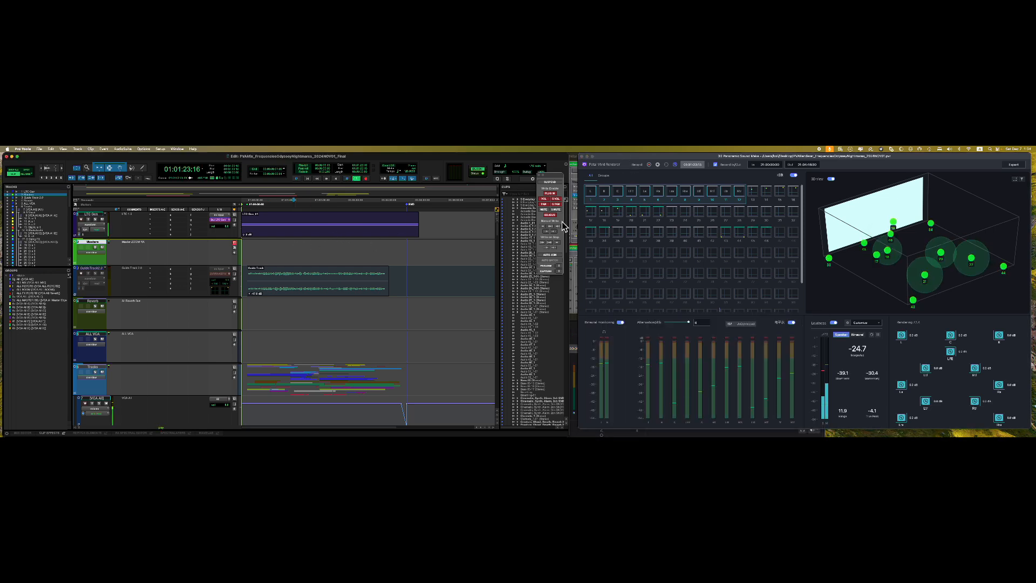
click(575, 162)
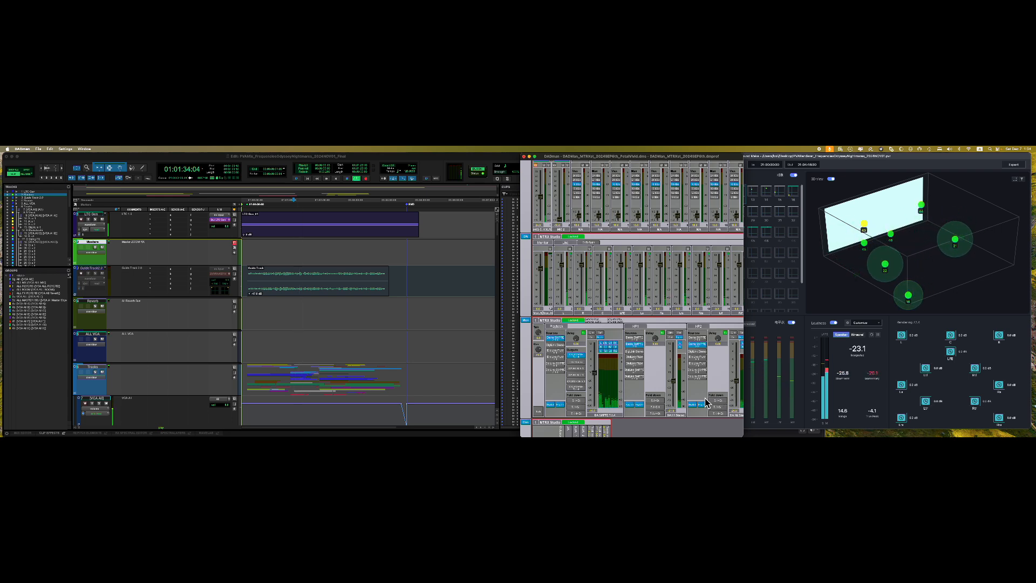
click(768, 163)
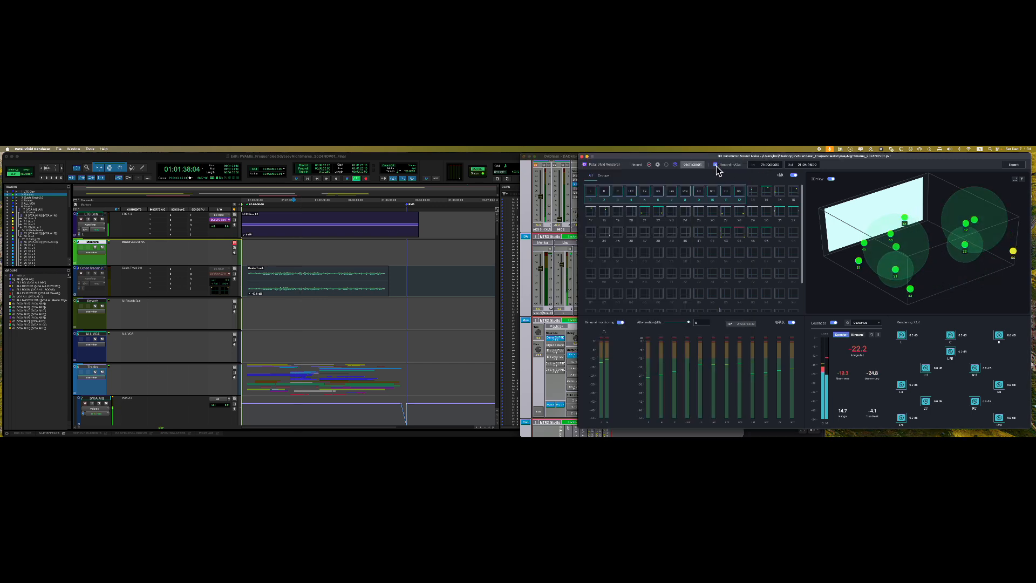
click(448, 161)
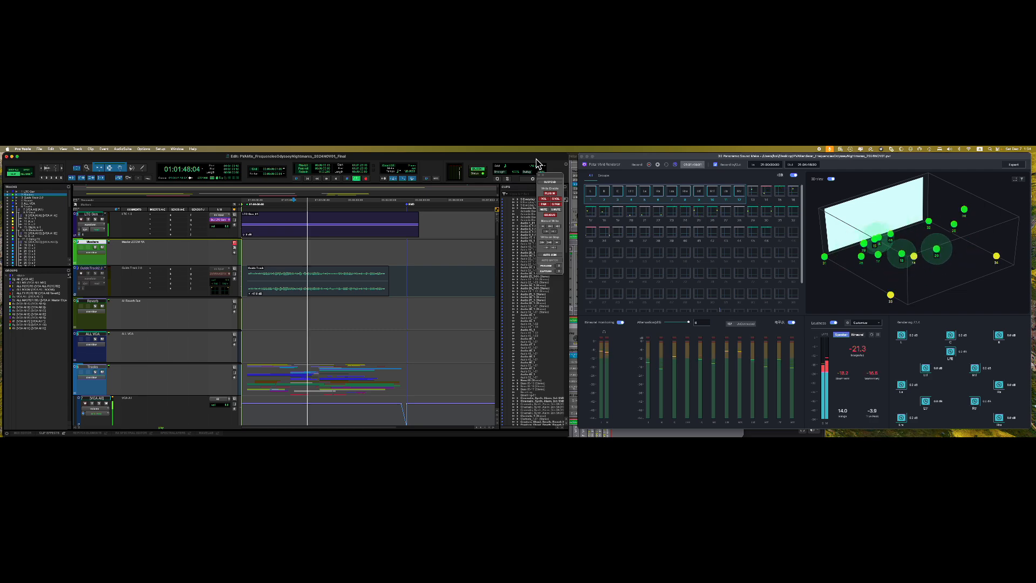
key(space)
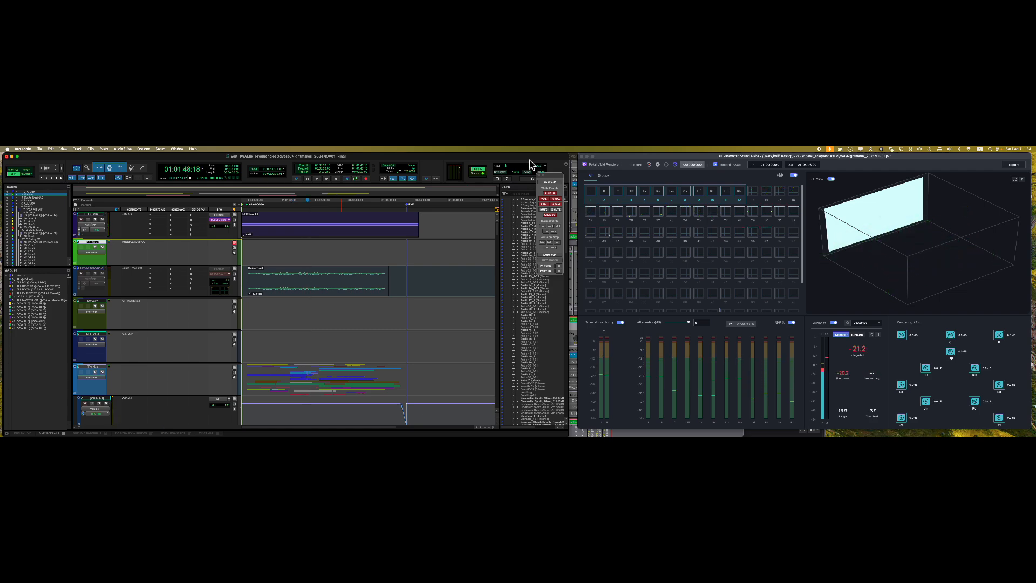
mouse_move(489, 156)
mouse_down()
mouse_move(481, 167)
mouse_move(483, 154)
mouse_up()
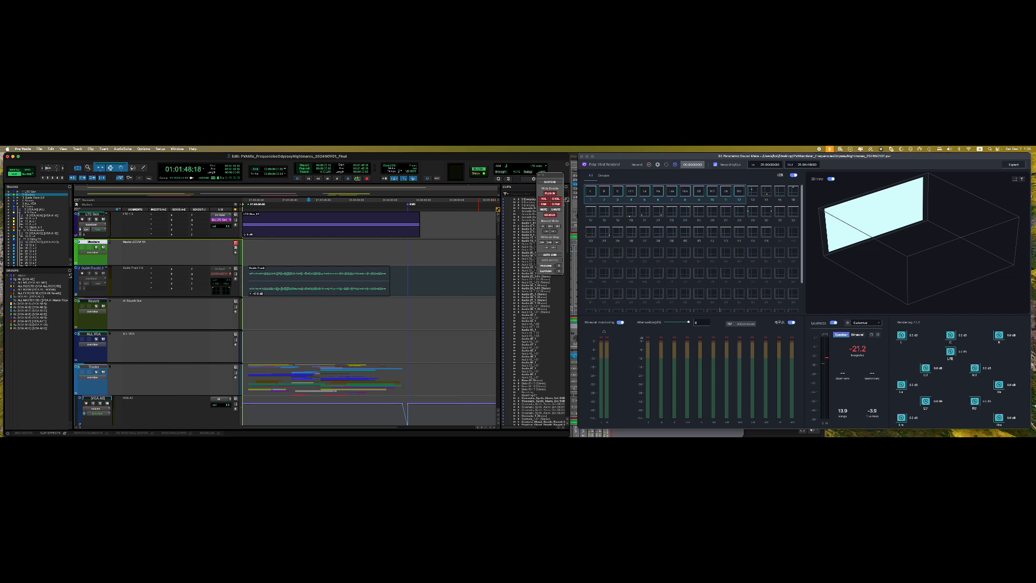
- Bring the Dolby Atmos Renderer Remote window back, shift it beside Pro Tools, then hide it
mouse_move(554, 435)
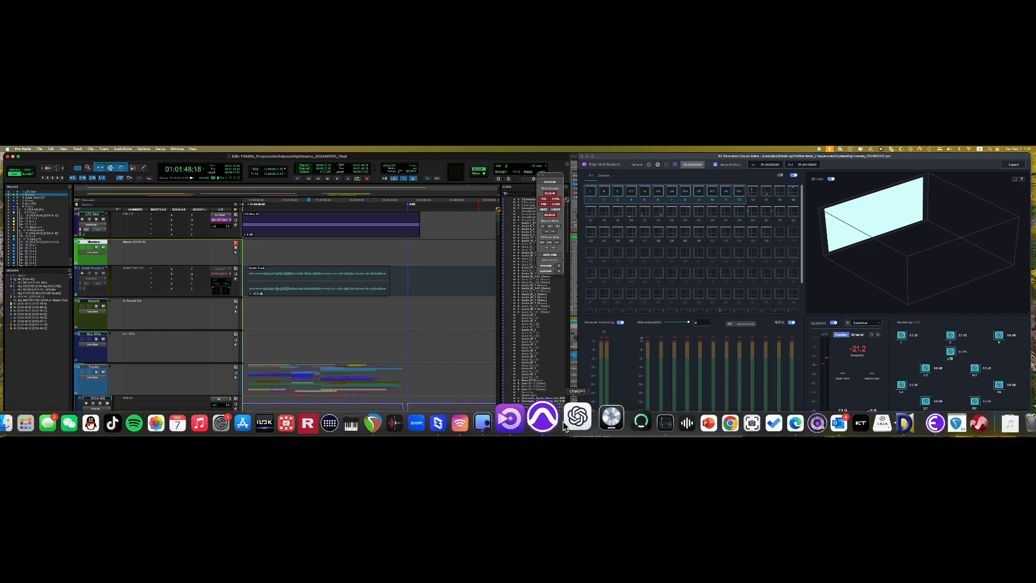
click(479, 424)
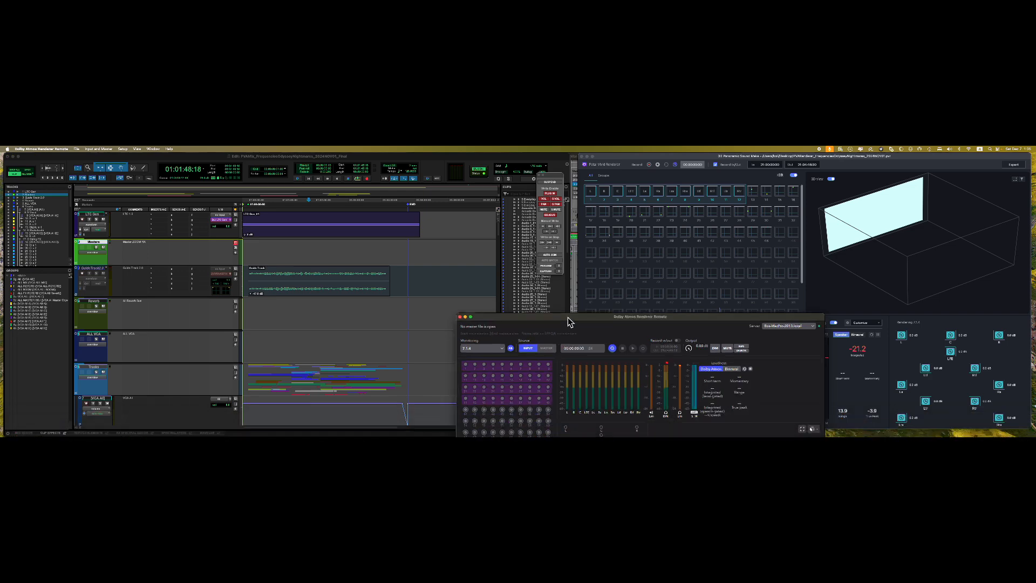
drag(568, 317, 429, 202)
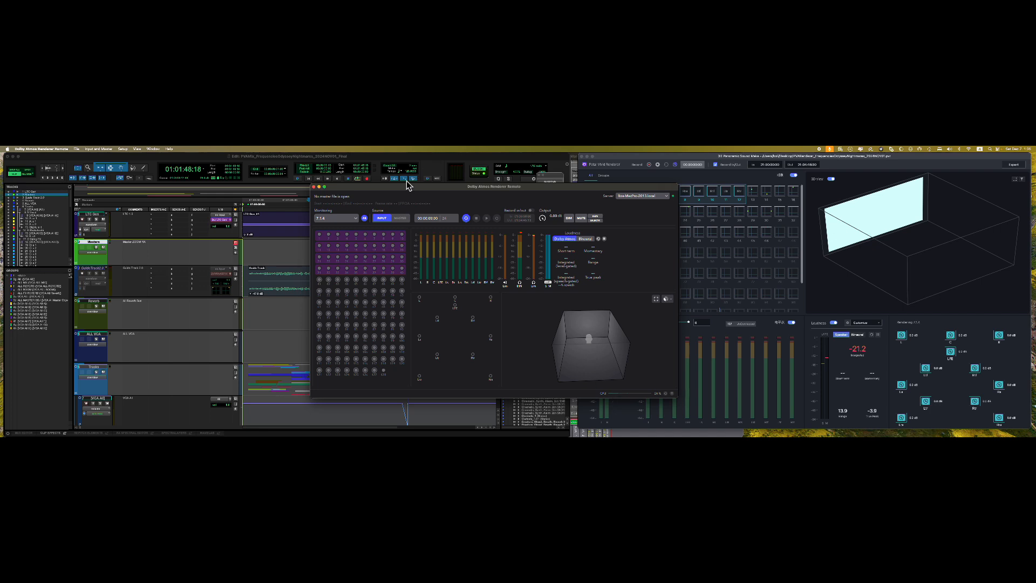
drag(389, 187, 399, 196)
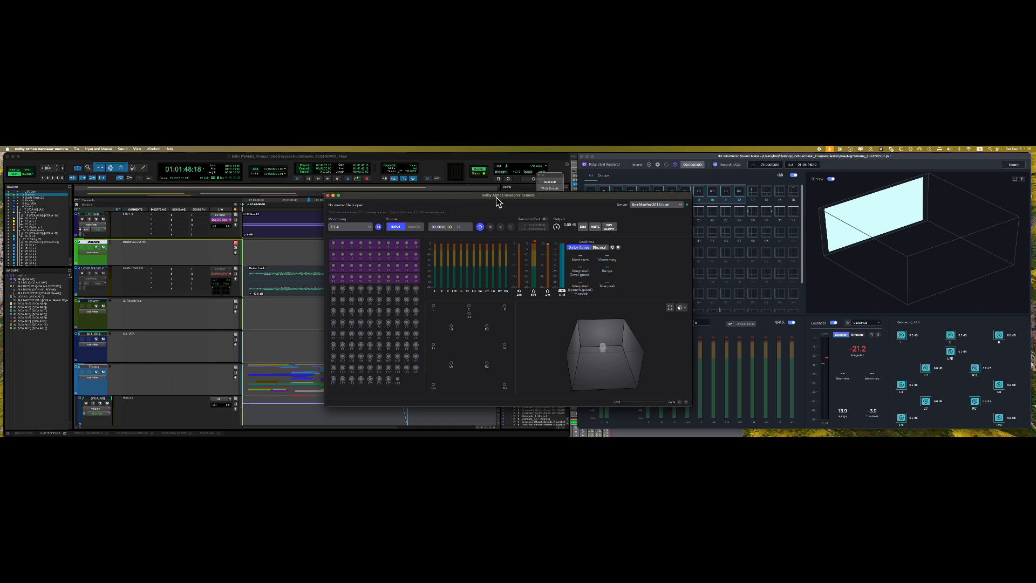
drag(496, 197, 364, 192)
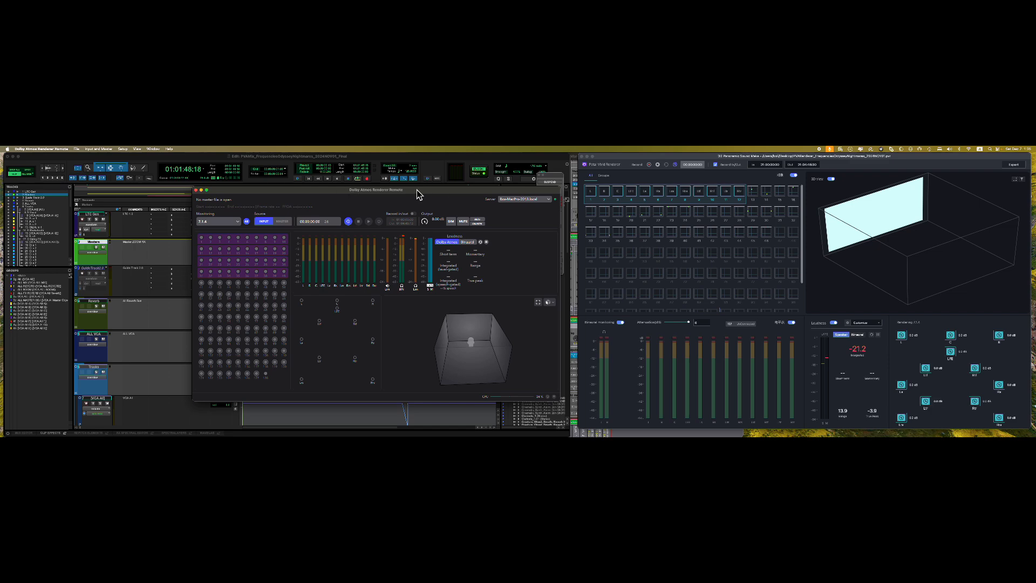
drag(417, 190, 377, 203)
key(super+w)
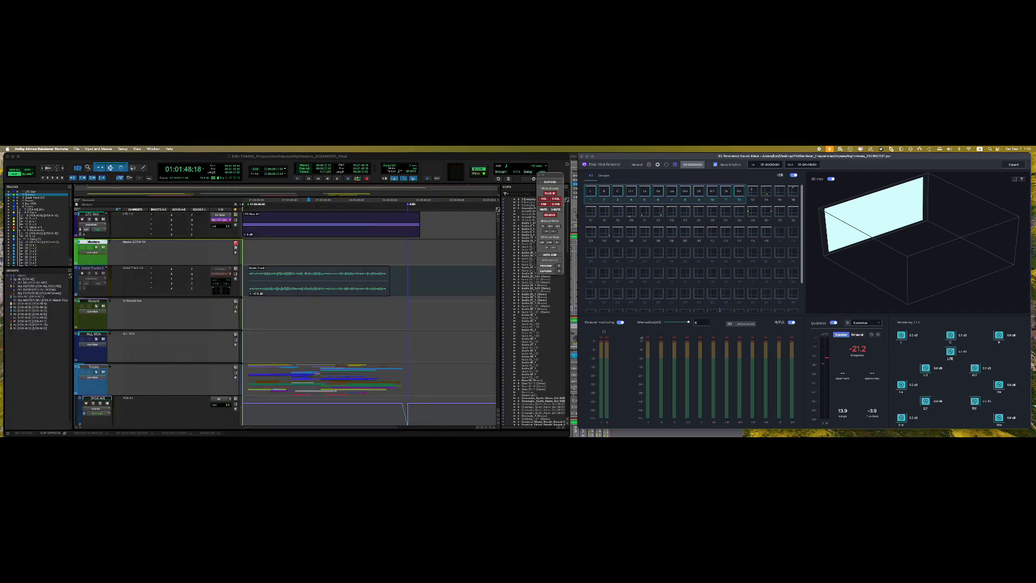
- Reopen the renderer remote from the Dock, move it further left, and minimize it
click(286, 248)
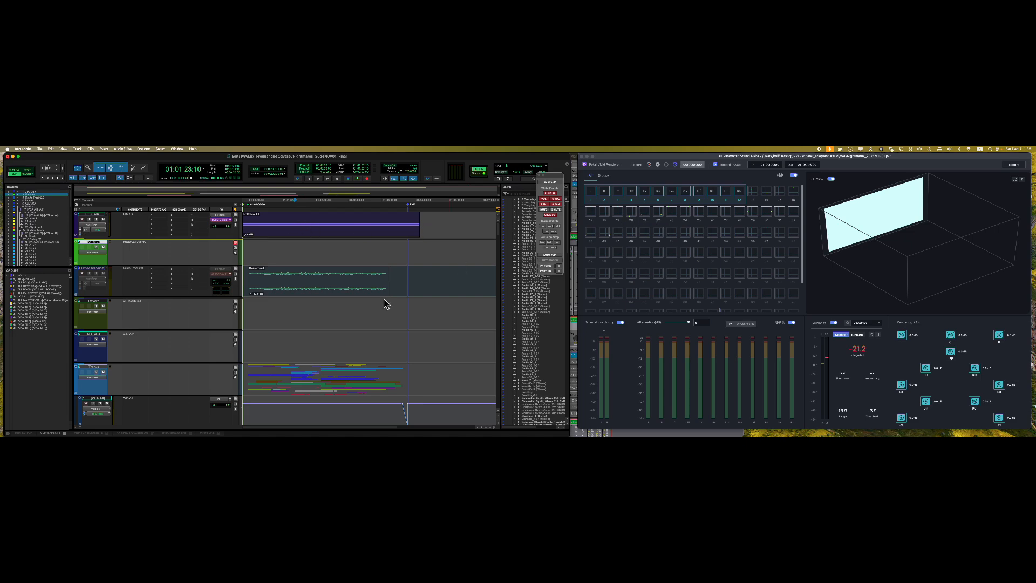
click(22, 303)
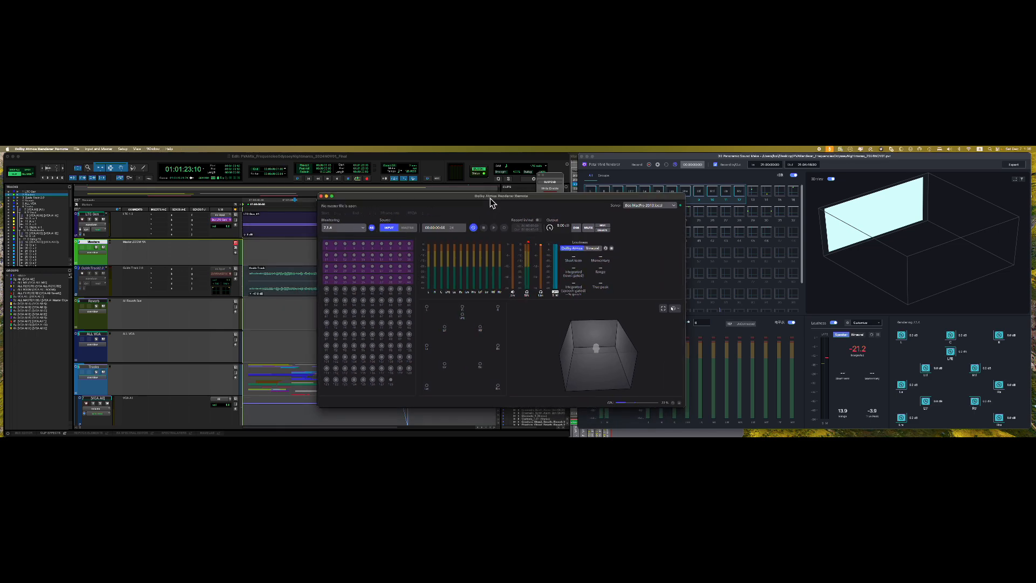
drag(490, 198, 459, 206)
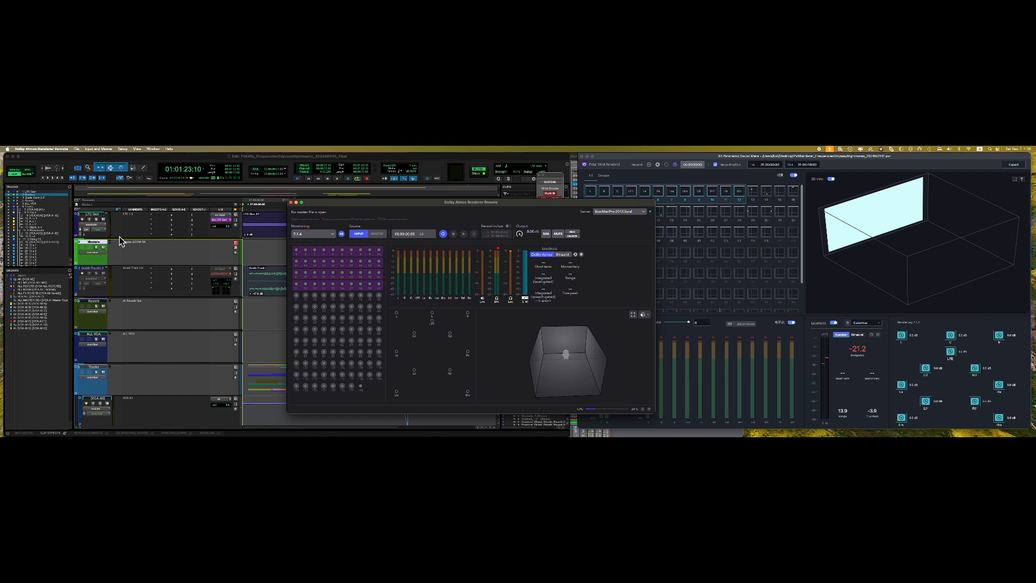
drag(414, 205, 356, 234)
key(super+m)
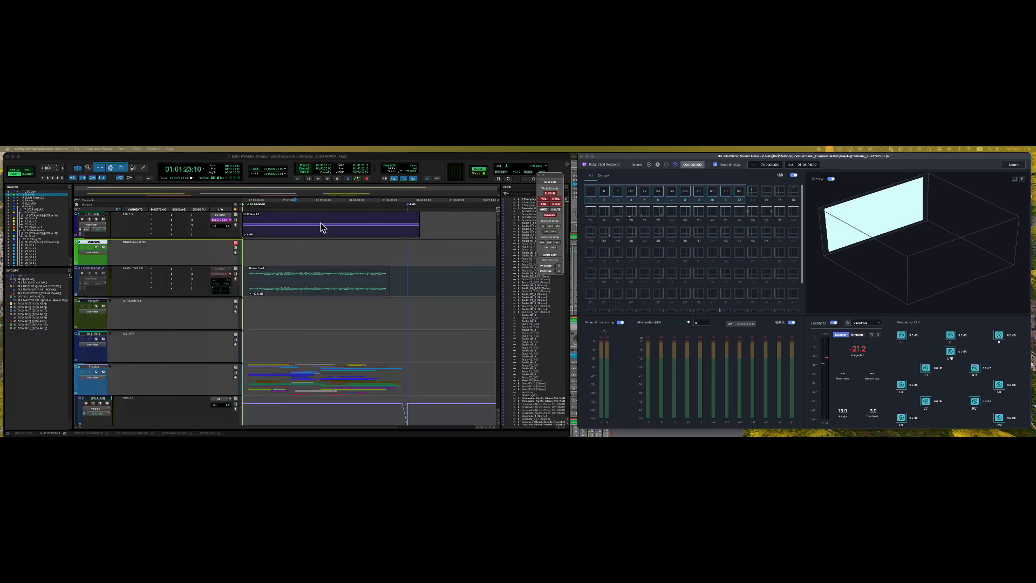
- Set the Pro Tools playback position to 01:00:56:07
click(276, 230)
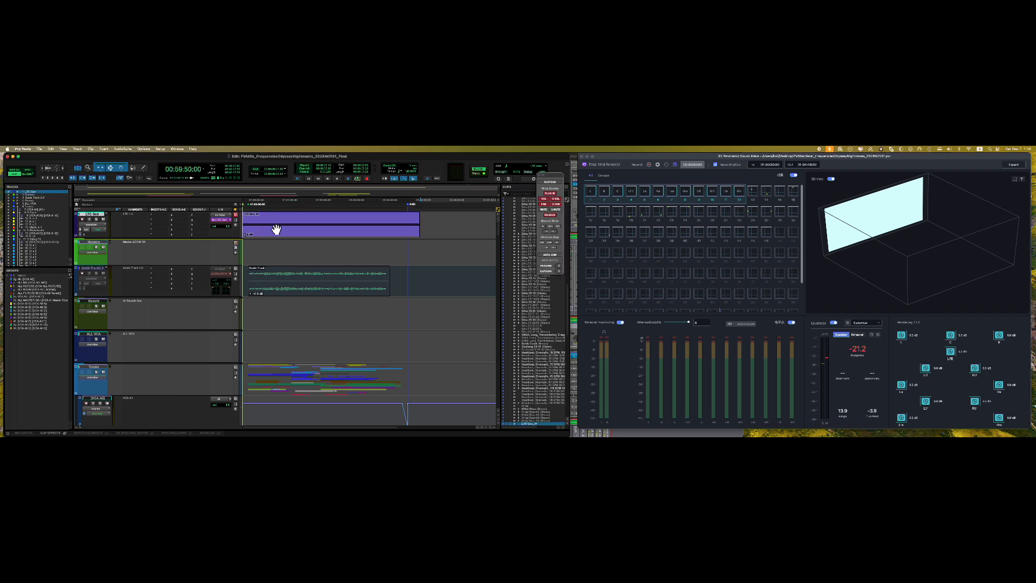
click(280, 228)
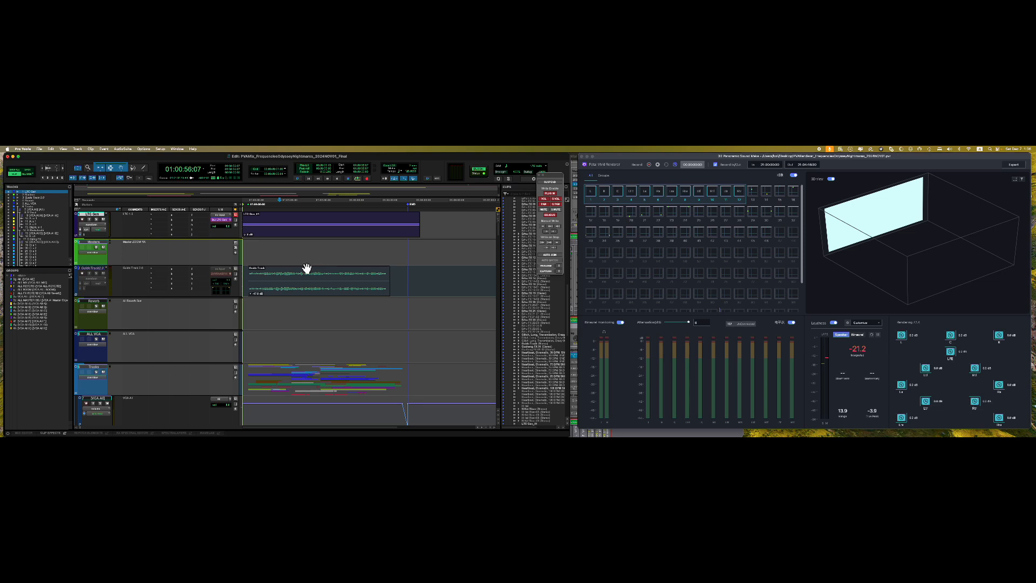
scroll(207, 269, down, 1)
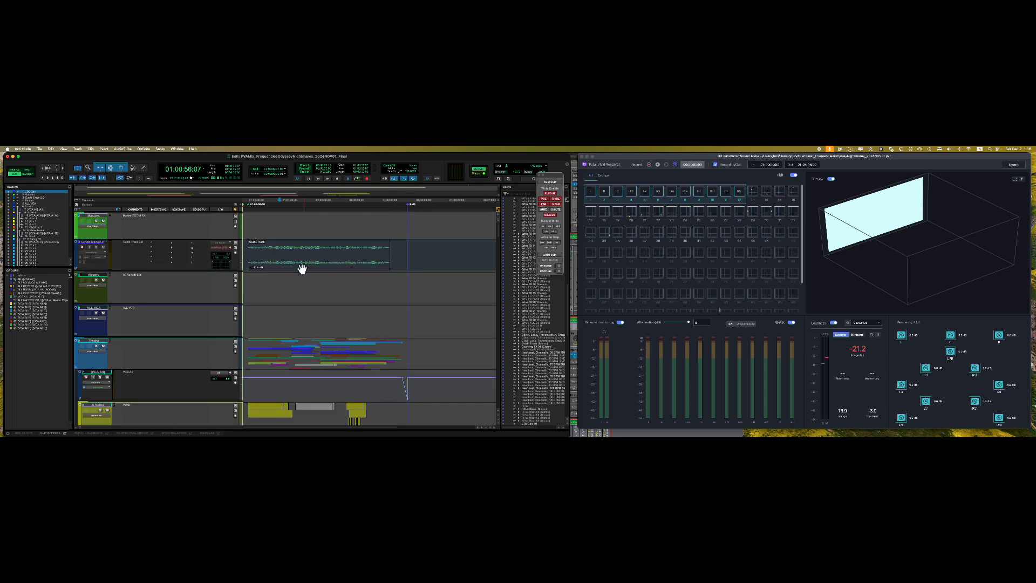
scroll(303, 270, up, 1)
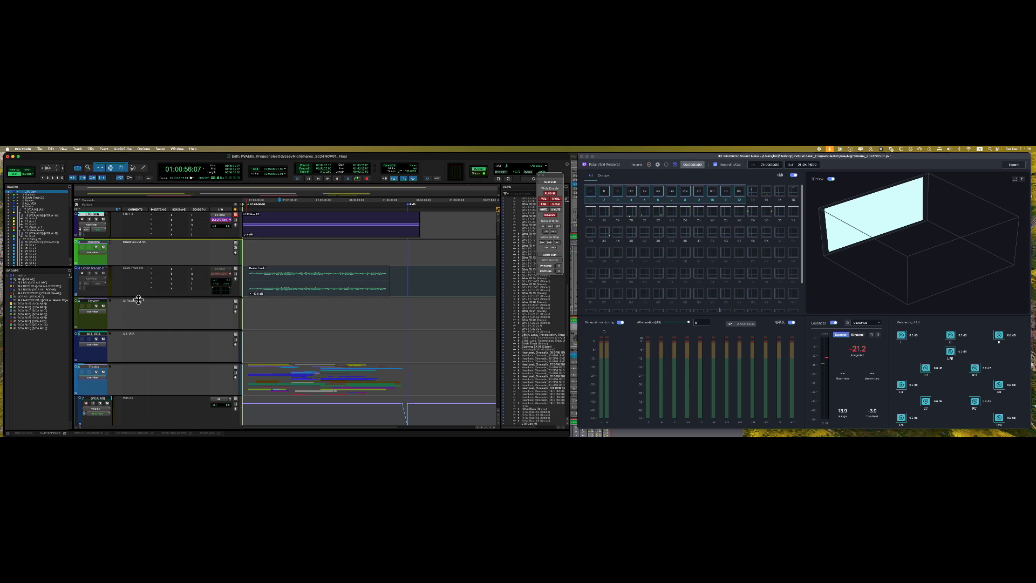
- Expand and collapse the Masters folder, leaving it collapsed, and scroll down the tracks
click(79, 267)
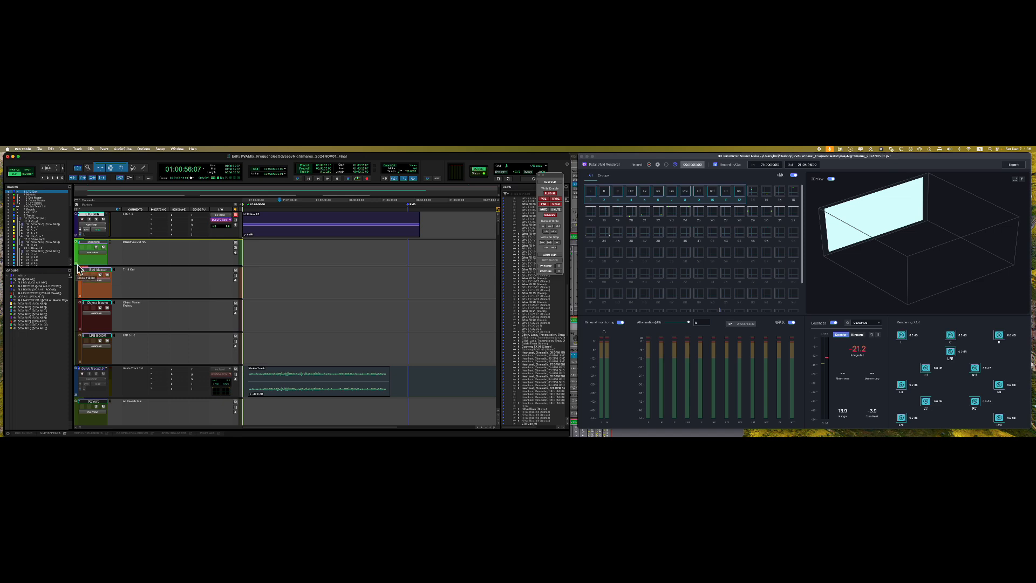
click(79, 267)
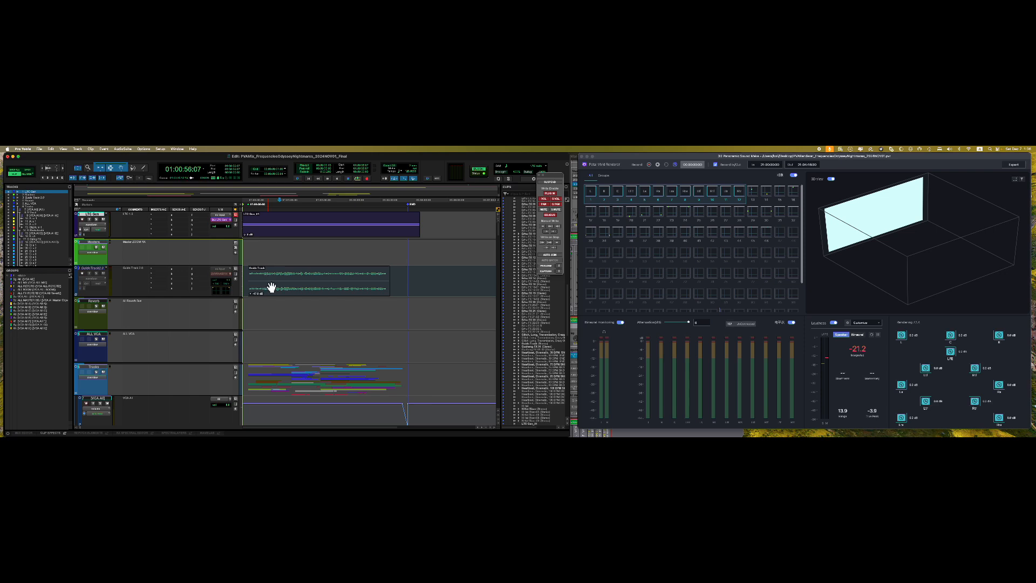
key(super+z)
key(super+shift+z)
scroll(106, 339, down, 3)
scroll(106, 303, down, 3)
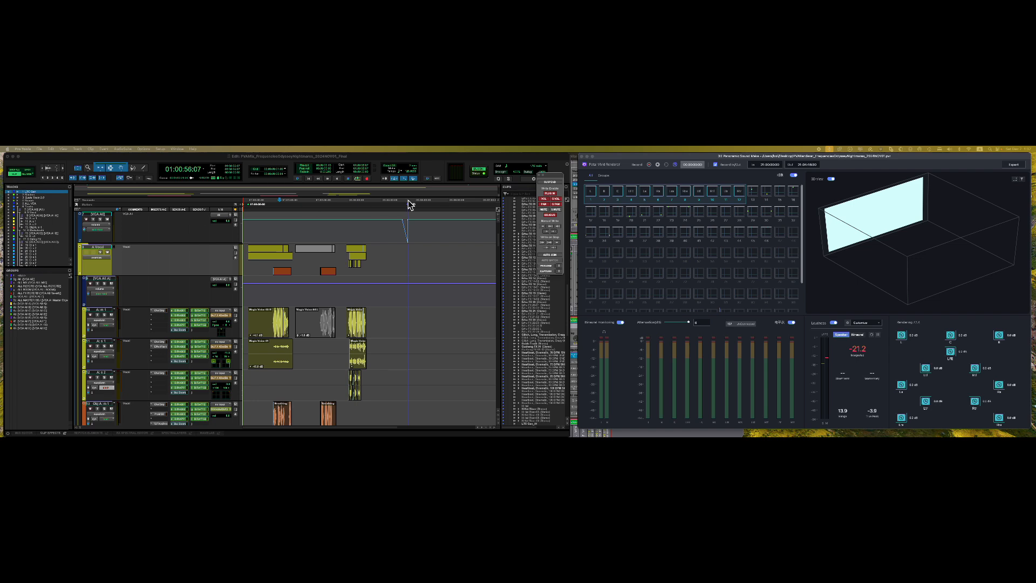
- Check the A:m1 track's output choices without changes and clear the LTC Gen track selection
scroll(316, 267, down, 3)
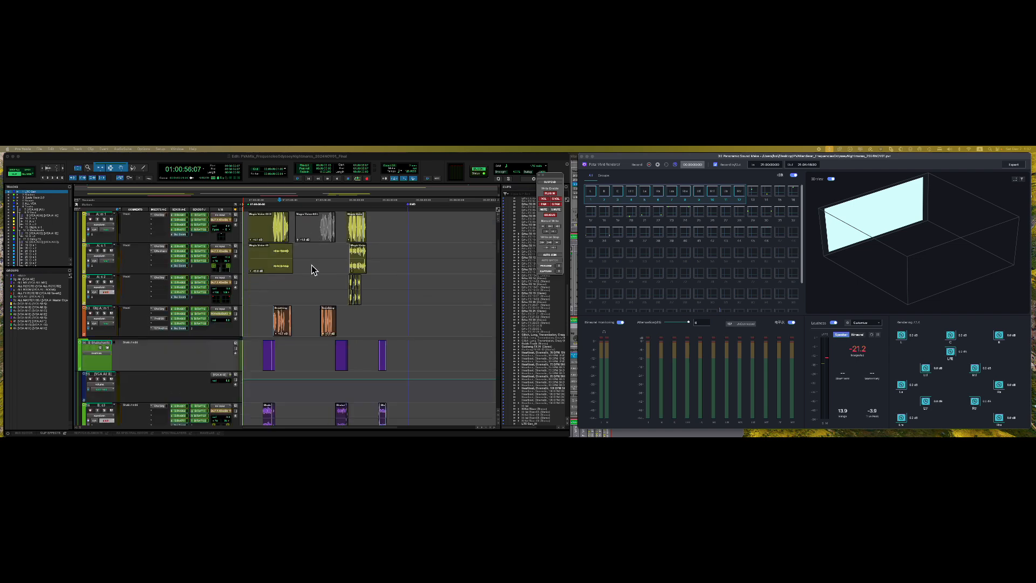
scroll(313, 269, up, 2)
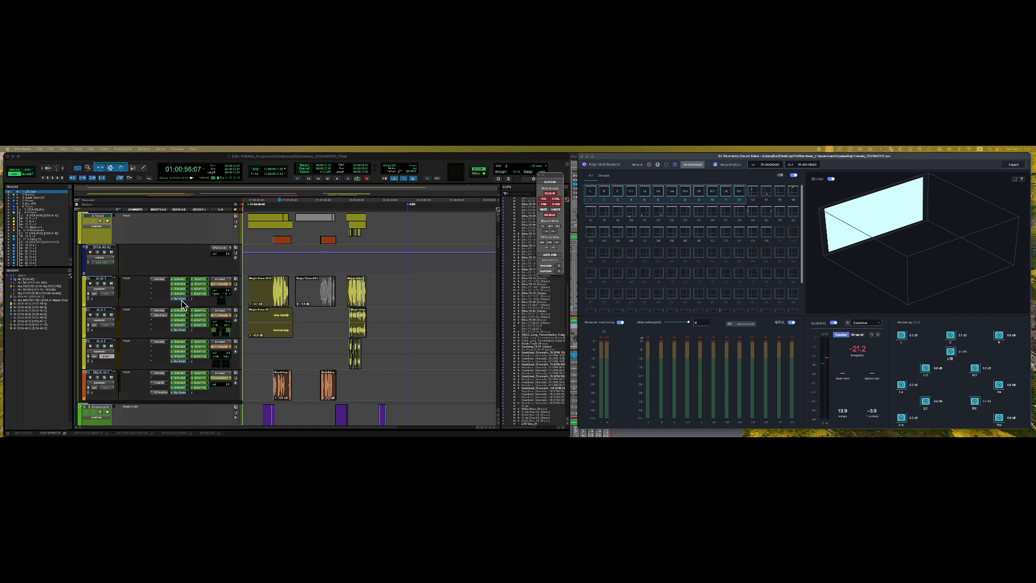
click(221, 289)
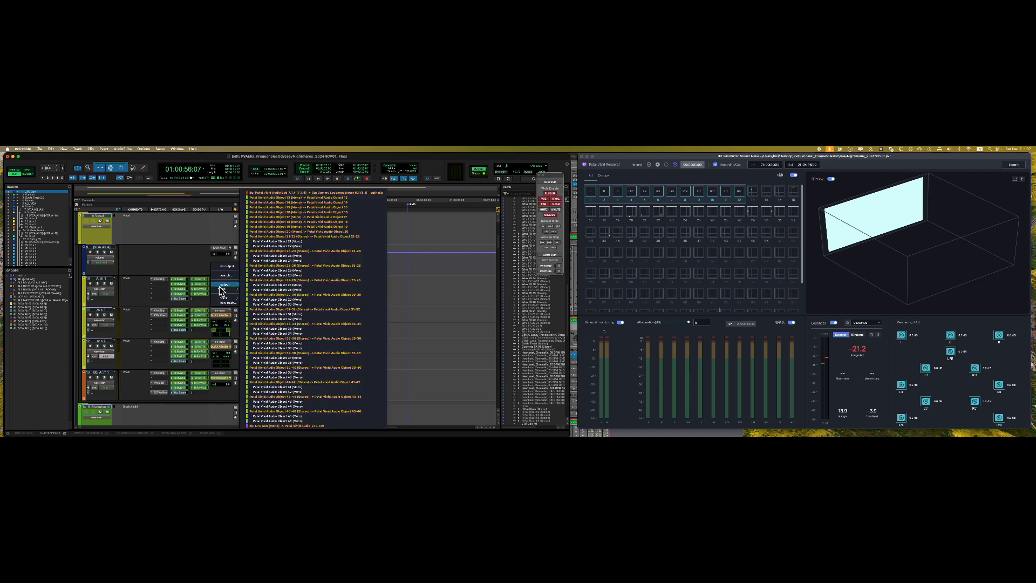
click(186, 260)
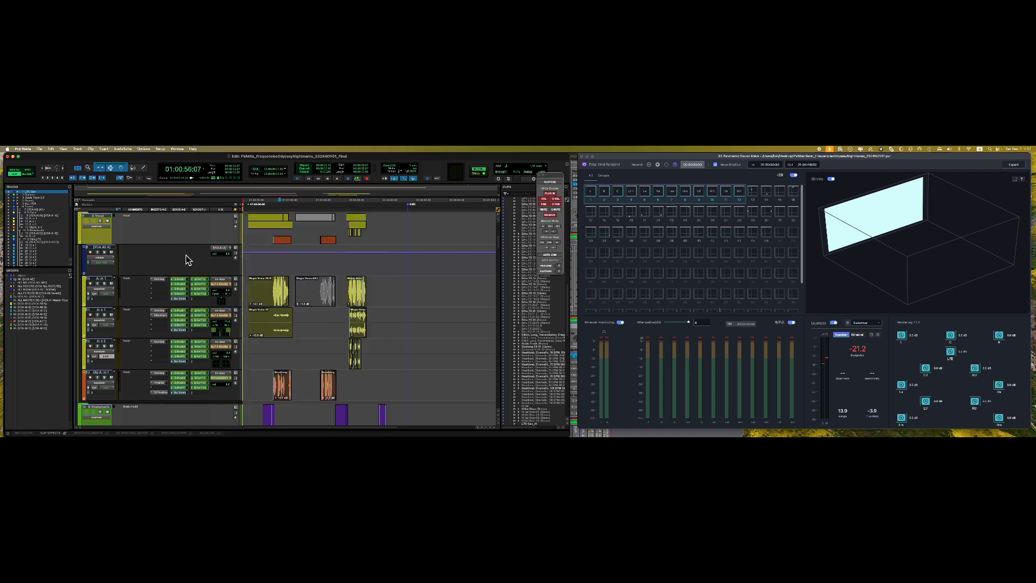
click(324, 329)
scroll(195, 324, down, 3)
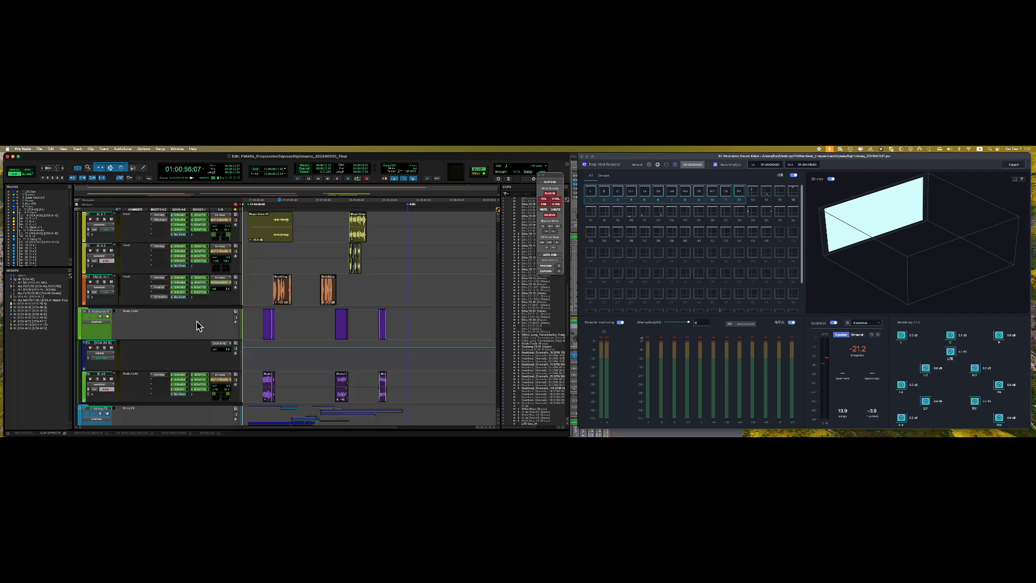
scroll(197, 321, up, 4)
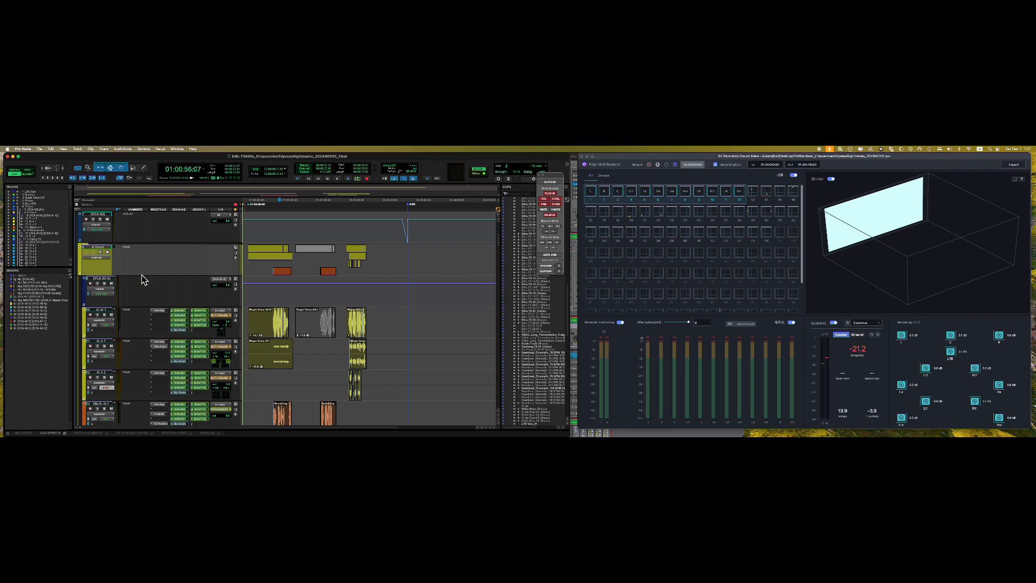
scroll(173, 305, down, 5)
scroll(144, 309, down, 2)
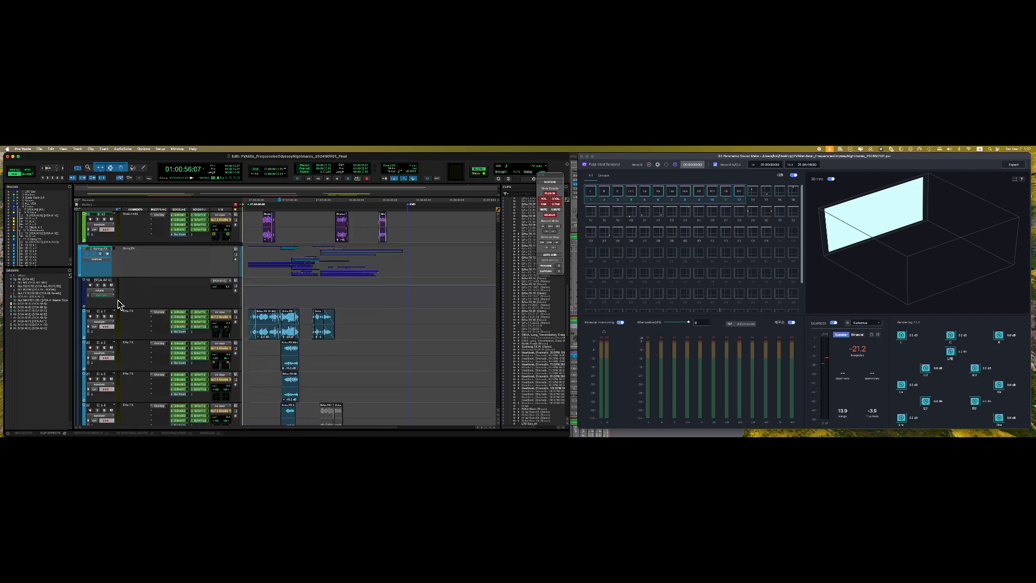
scroll(141, 307, up, 7)
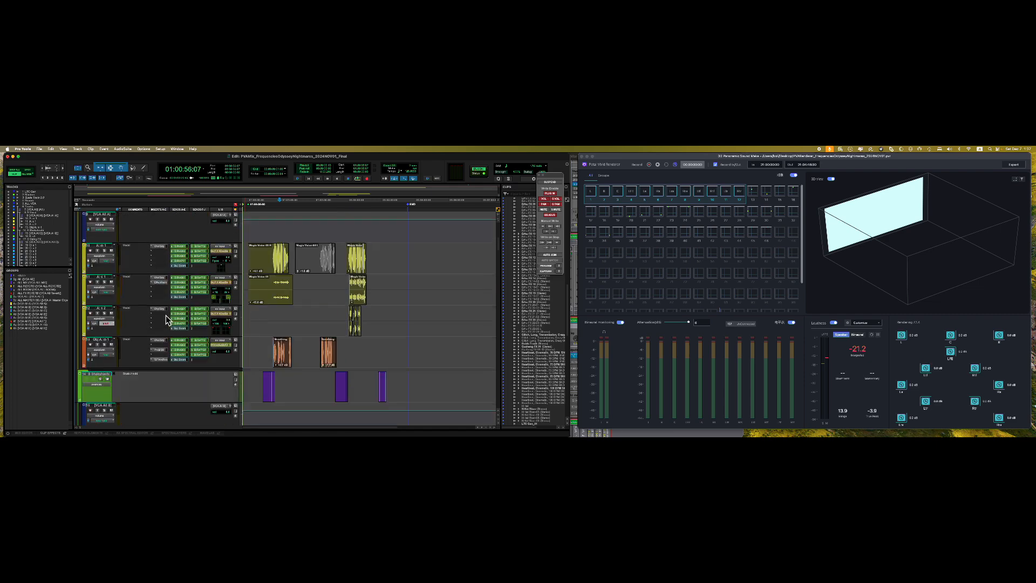
scroll(162, 317, down, 4)
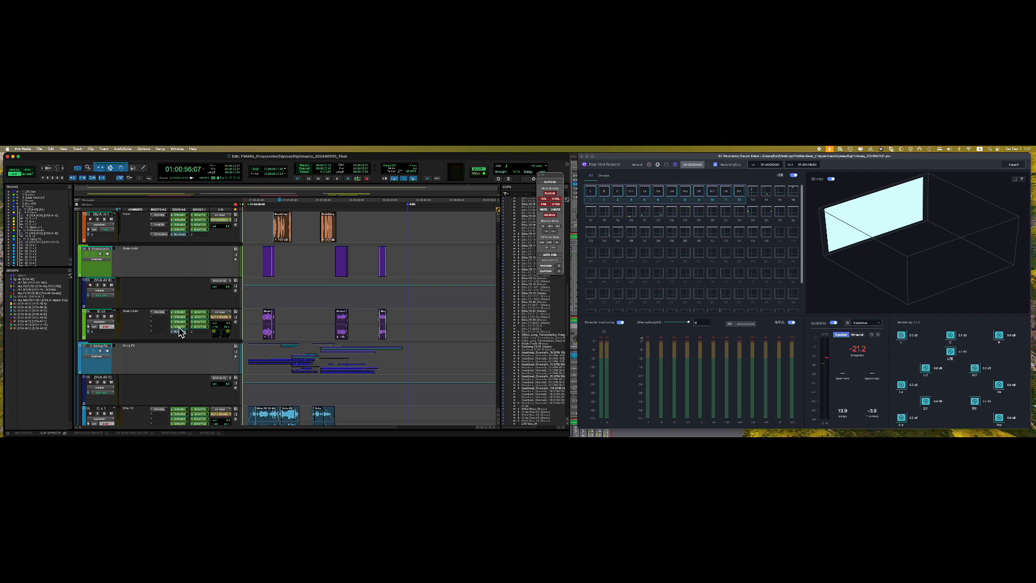
- Route the B:s3 track's output to a session bus and check track 13's output list
click(224, 322)
mouse_move(224, 322)
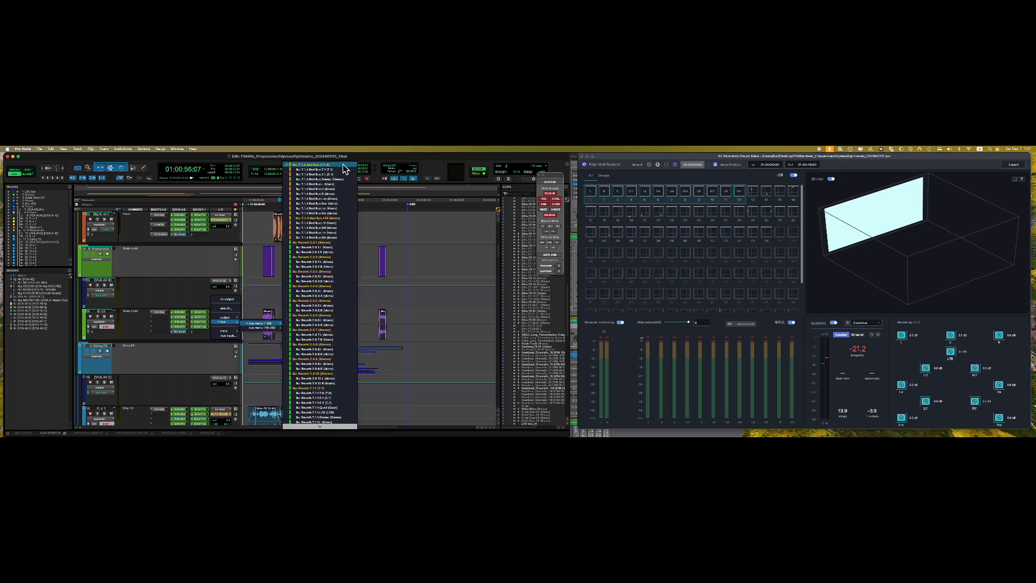
click(316, 177)
scroll(166, 287, up, 5)
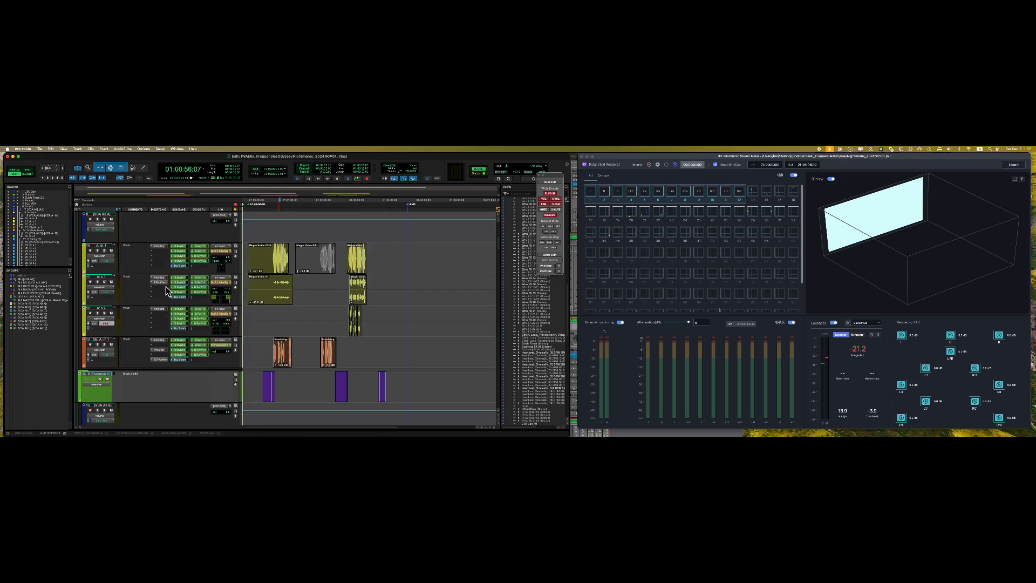
click(222, 346)
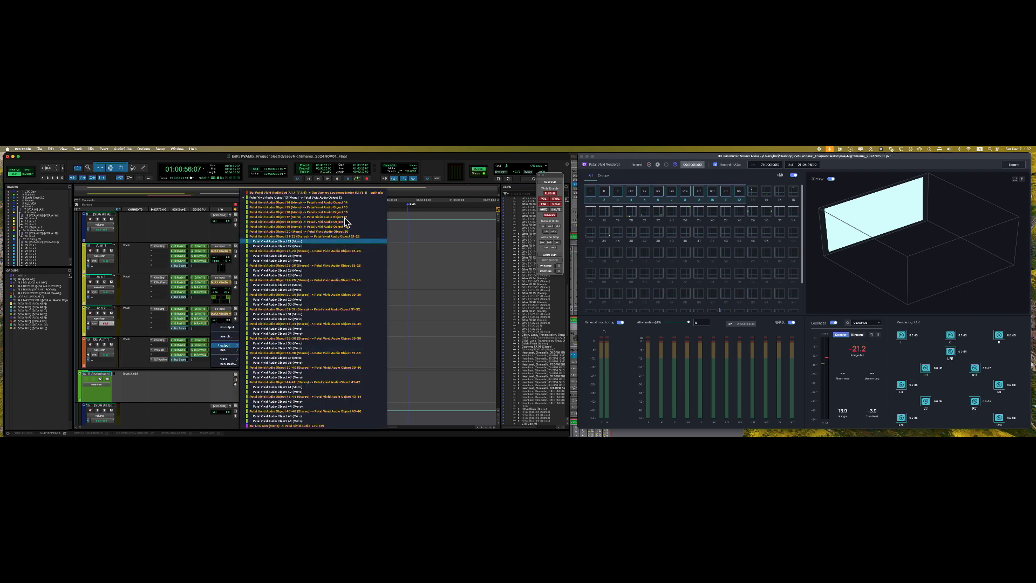
click(121, 364)
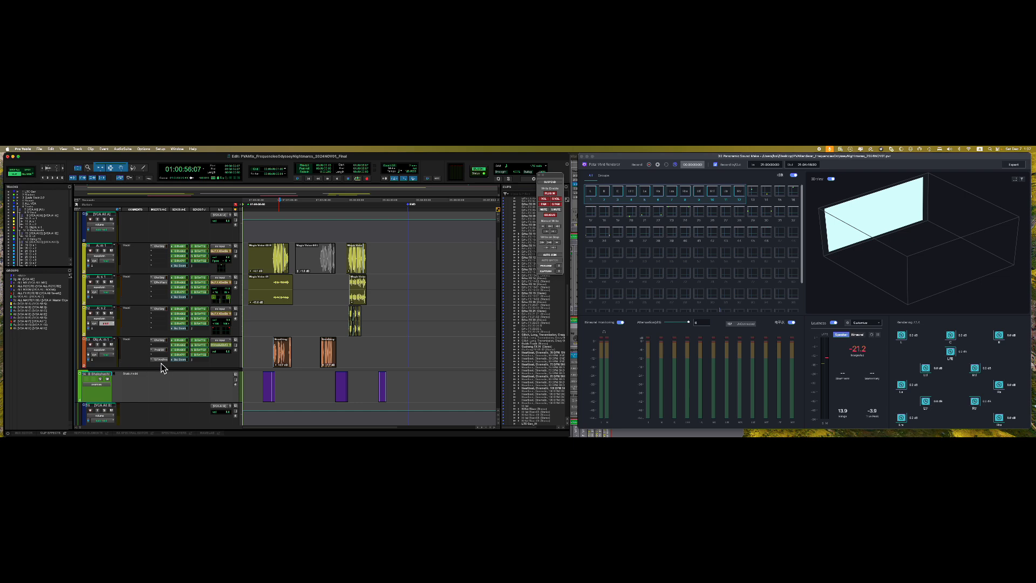
click(162, 360)
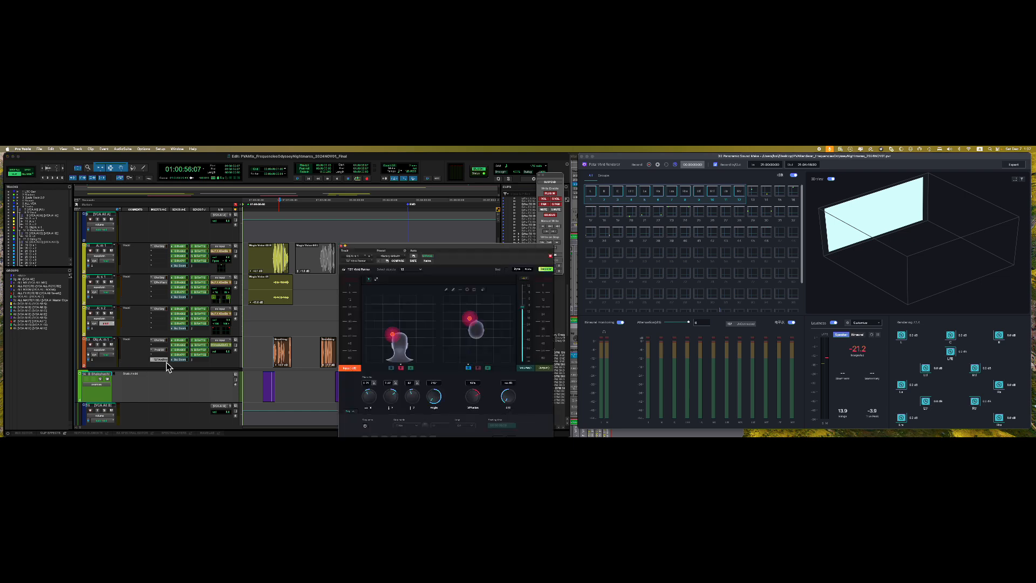
drag(470, 247, 412, 225)
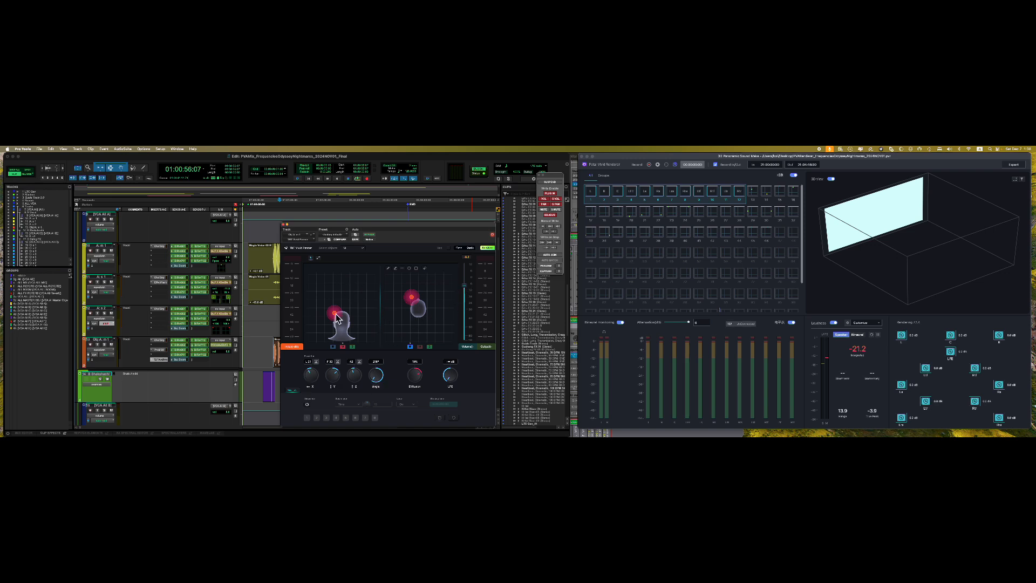
mouse_move(337, 317)
mouse_down()
mouse_move(363, 312)
mouse_move(335, 308)
mouse_move(335, 320)
mouse_up()
drag(376, 374, 357, 385)
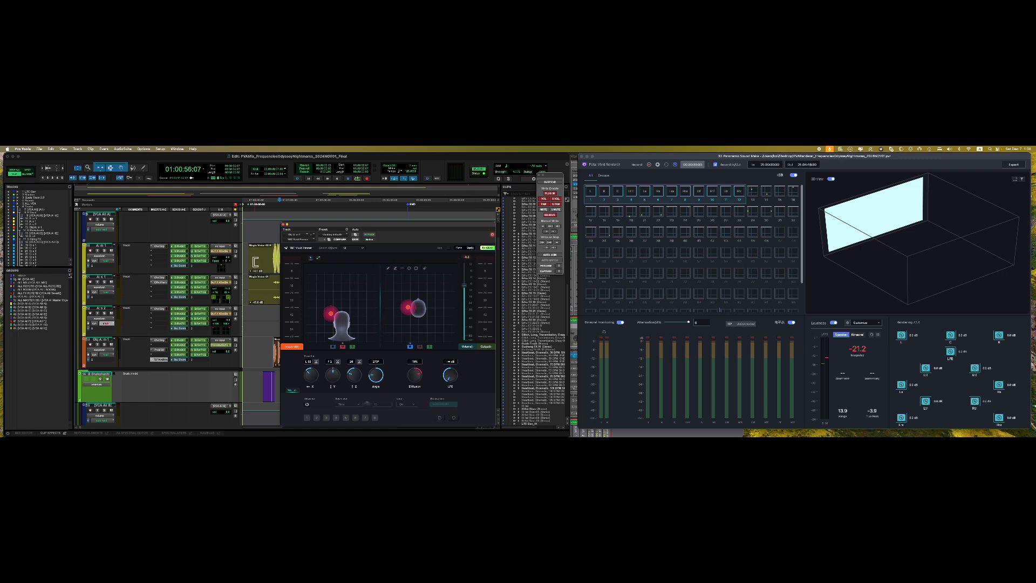
click(360, 249)
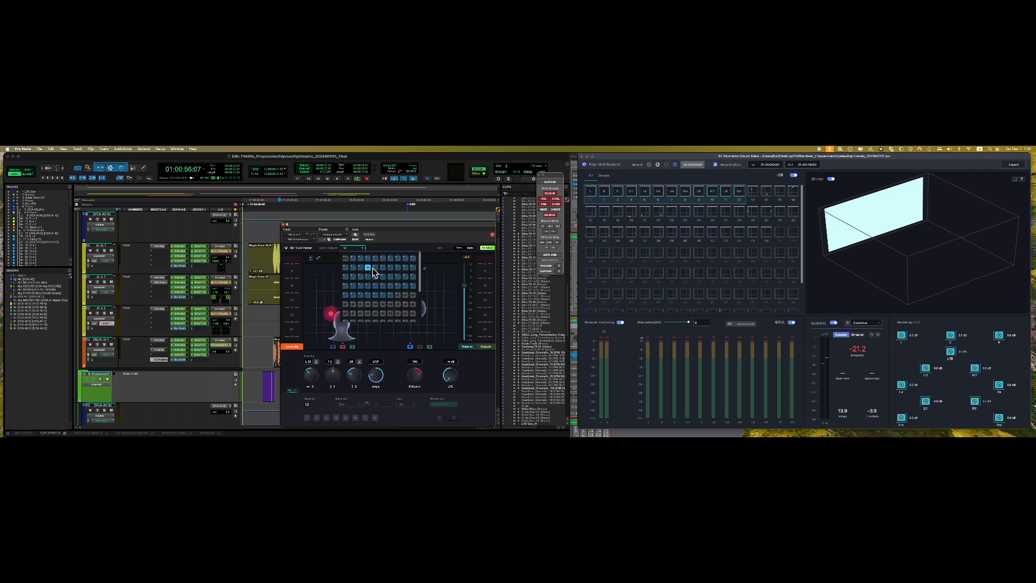
click(318, 263)
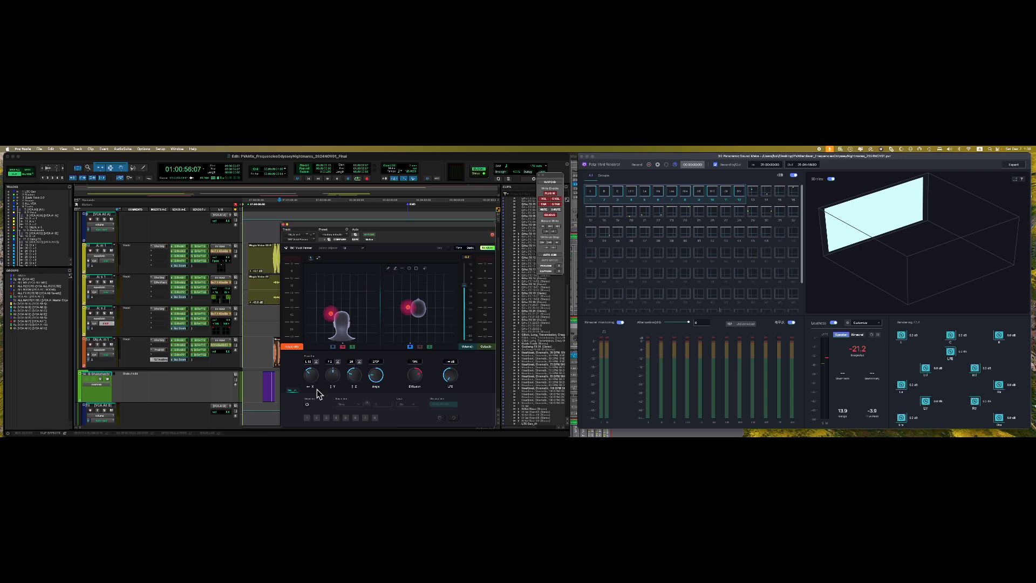
- Turn on the Vivid Panner's motion sequencer with step 1 active and the circle drawing tool selected
click(308, 405)
click(440, 419)
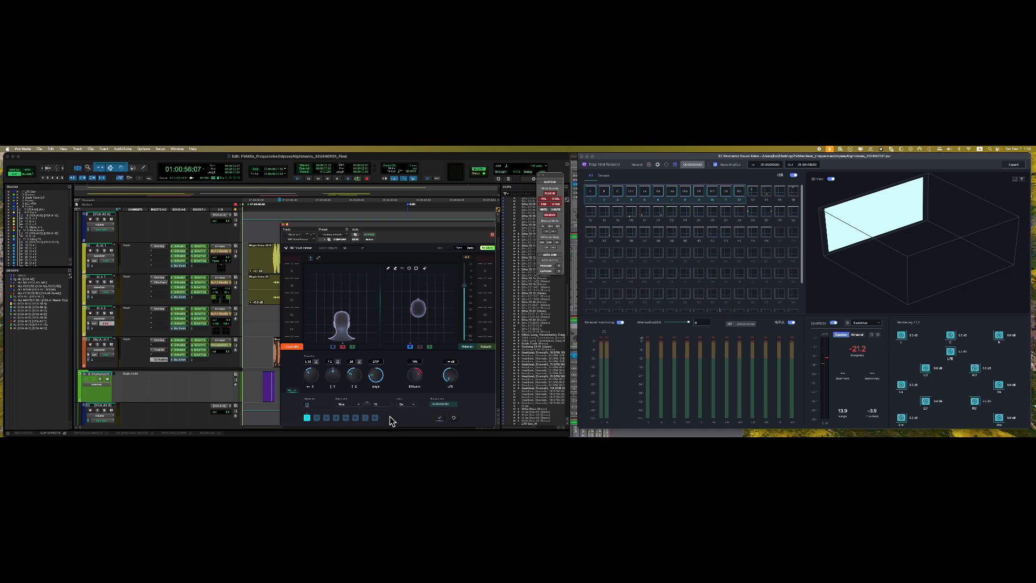
click(388, 268)
click(409, 269)
- Draw circular movement paths around the right-hand head for steps 2–4
drag(413, 309, 424, 324)
drag(424, 316, 435, 328)
mouse_move(403, 293)
mouse_down()
mouse_move(411, 300)
mouse_move(371, 361)
mouse_move(406, 289)
mouse_move(425, 309)
mouse_up()
drag(366, 221, 439, 209)
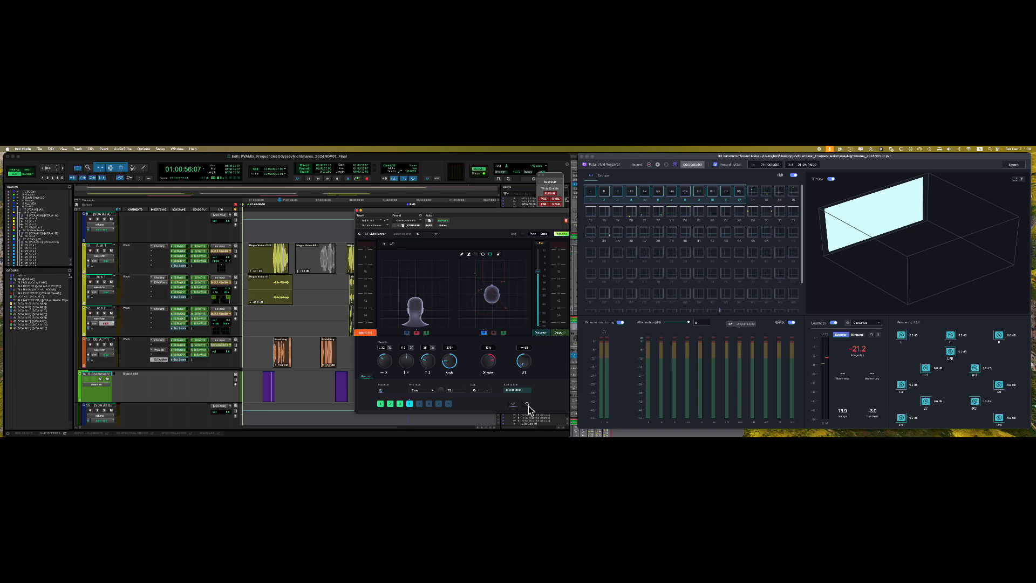
- Reset the sequence steps, switch the sequencer off, and close the Vivid Panner window
click(528, 405)
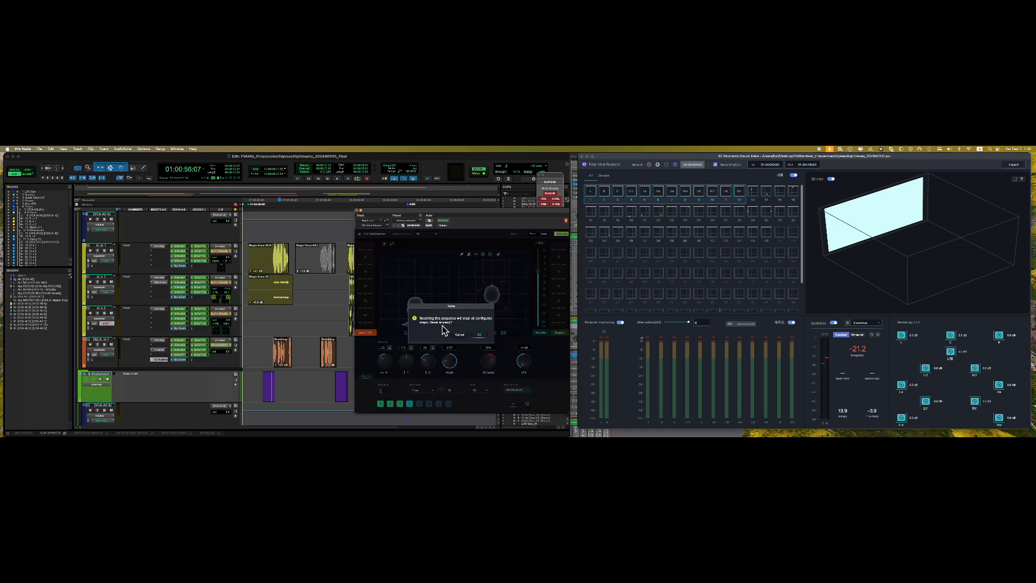
click(480, 335)
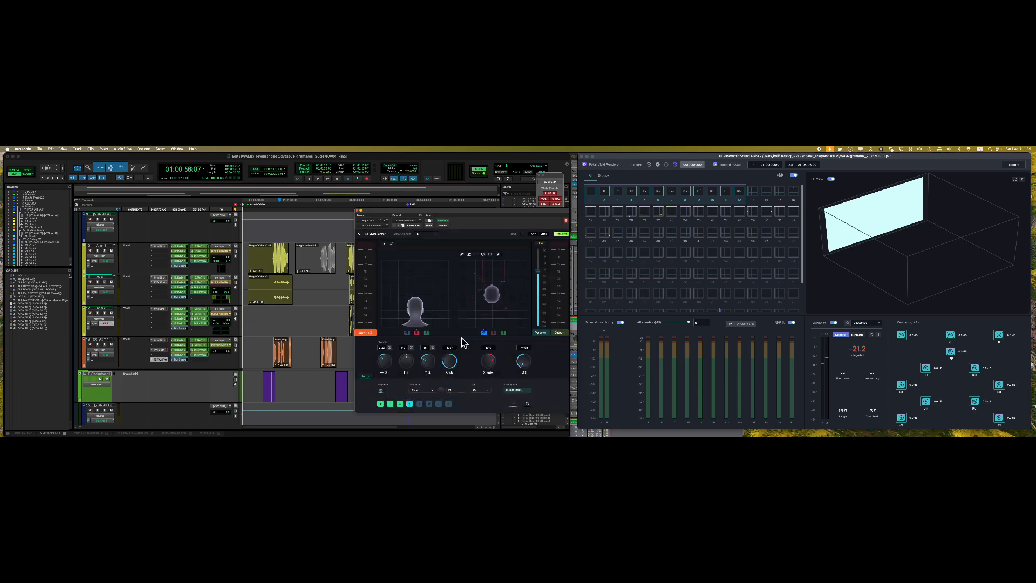
click(368, 378)
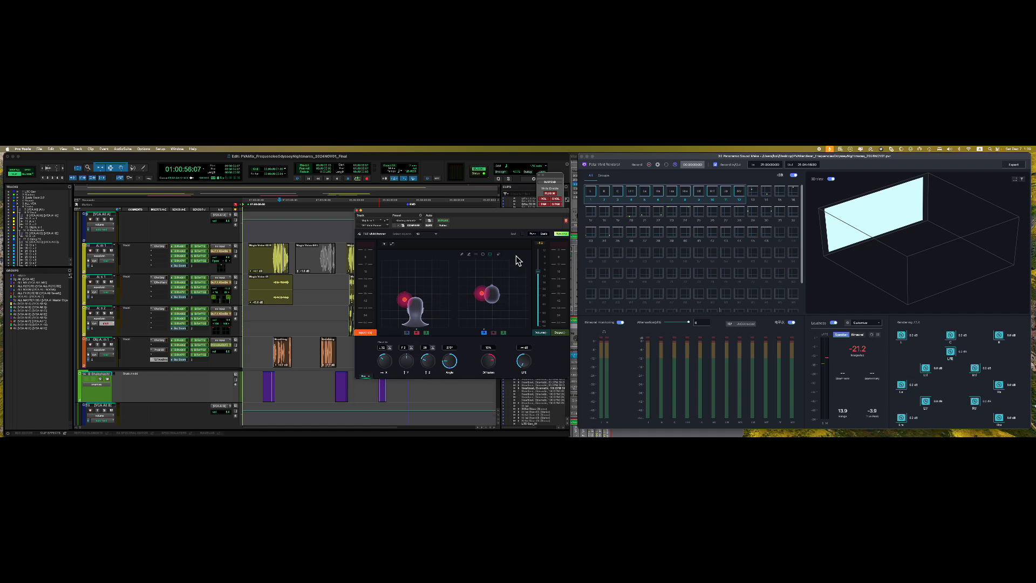
click(357, 210)
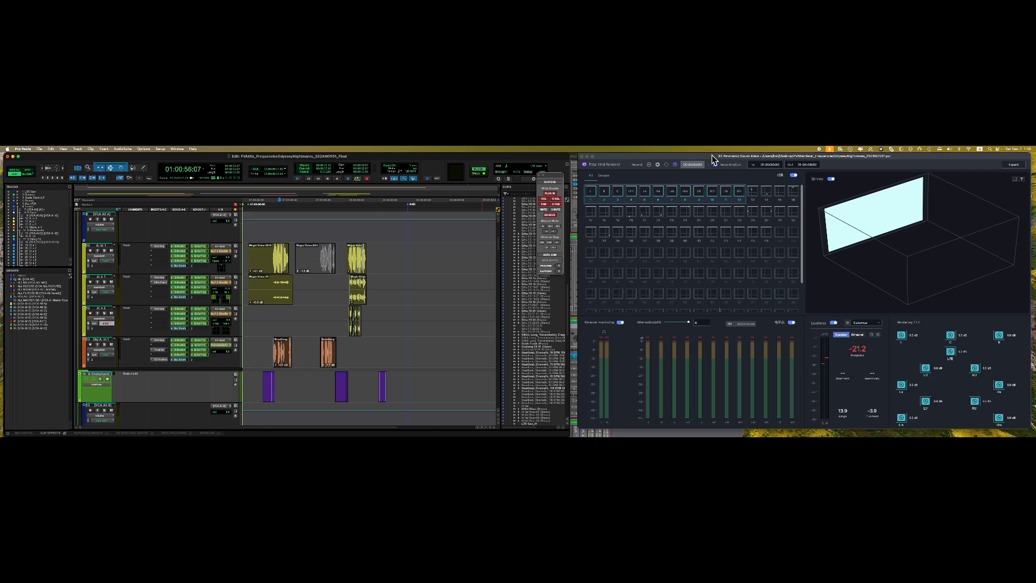
- Open and close the Vivid Panner on the Obj C m 1 track, then bring Petal Vivid Renderer forward
drag(692, 160, 681, 160)
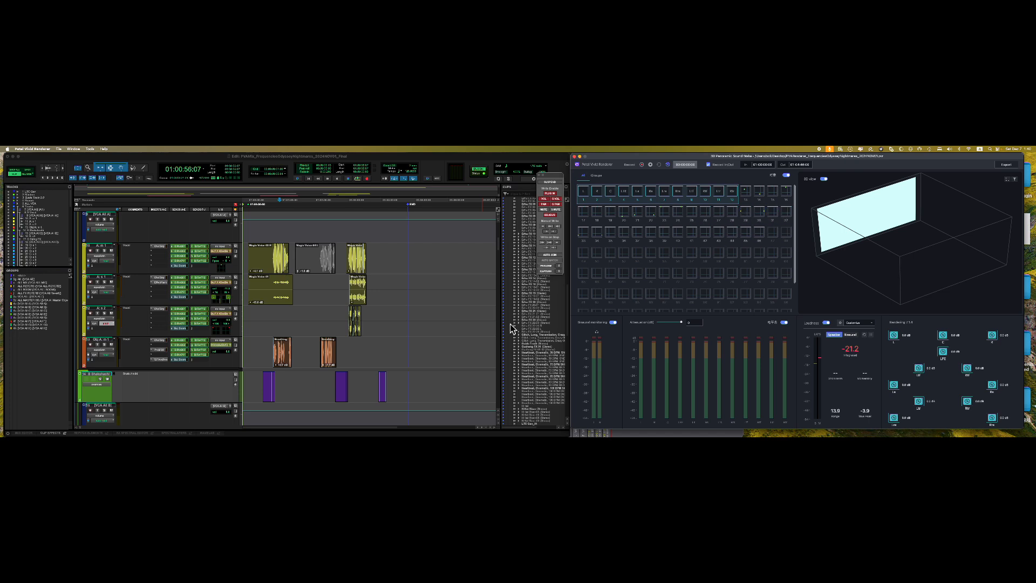
scroll(454, 350, down, 3)
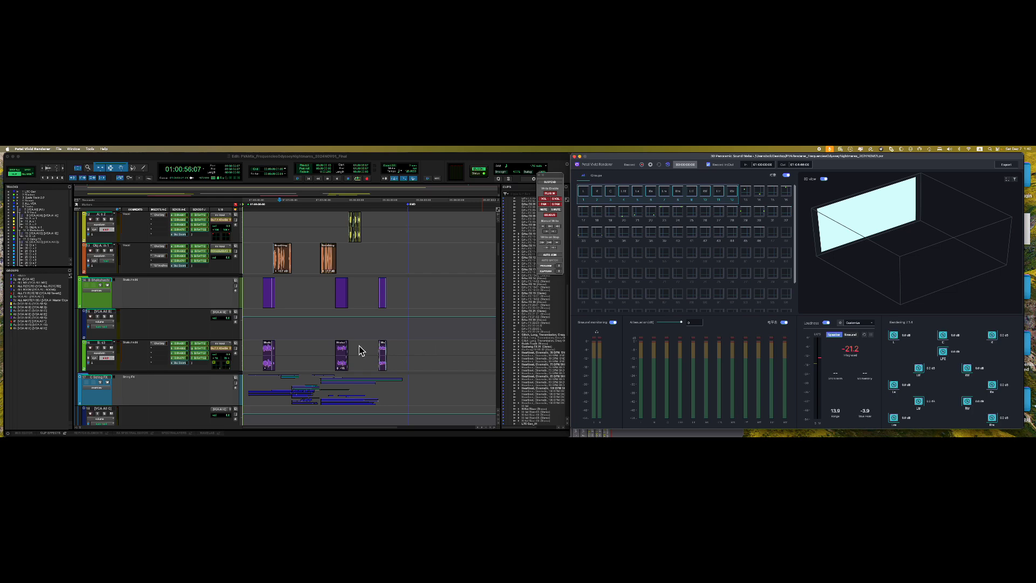
scroll(332, 346, down, 15)
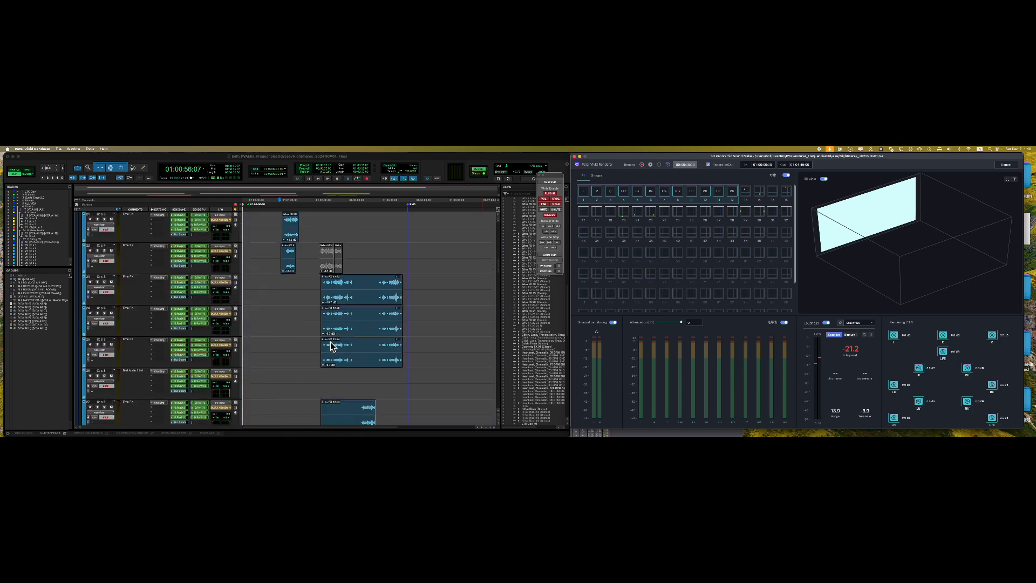
scroll(330, 342, down, 13)
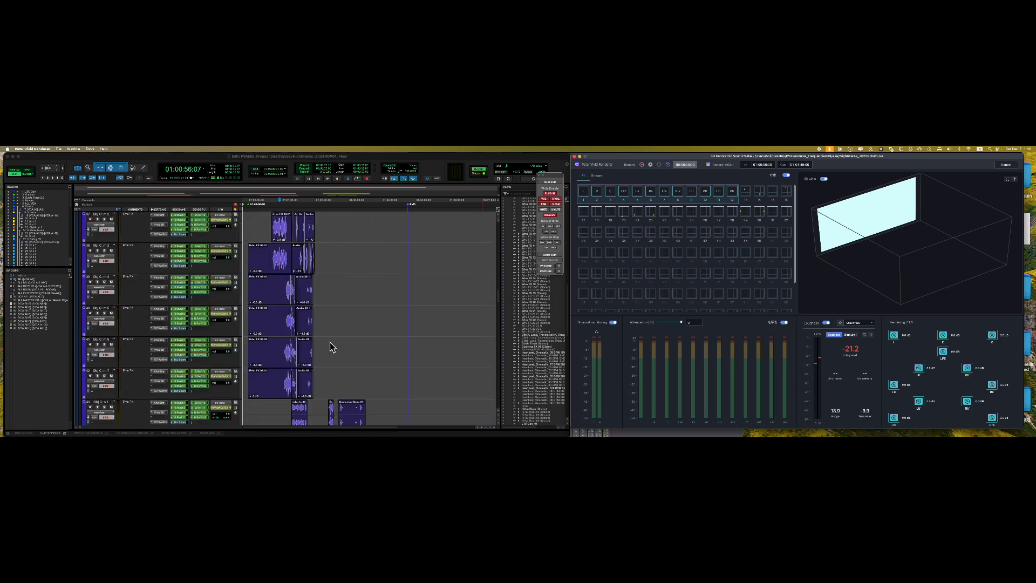
scroll(324, 347, up, 7)
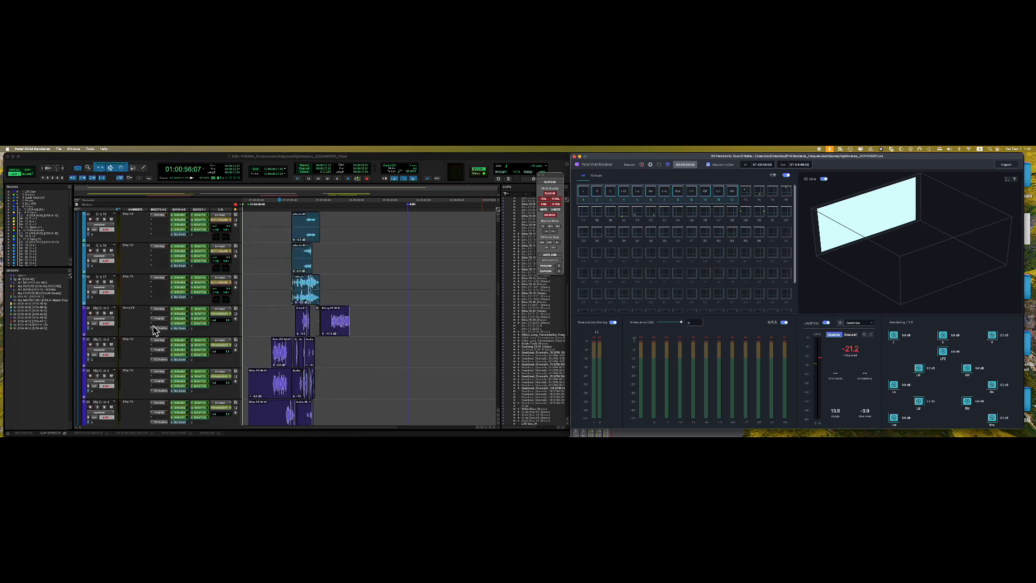
click(160, 333)
click(160, 330)
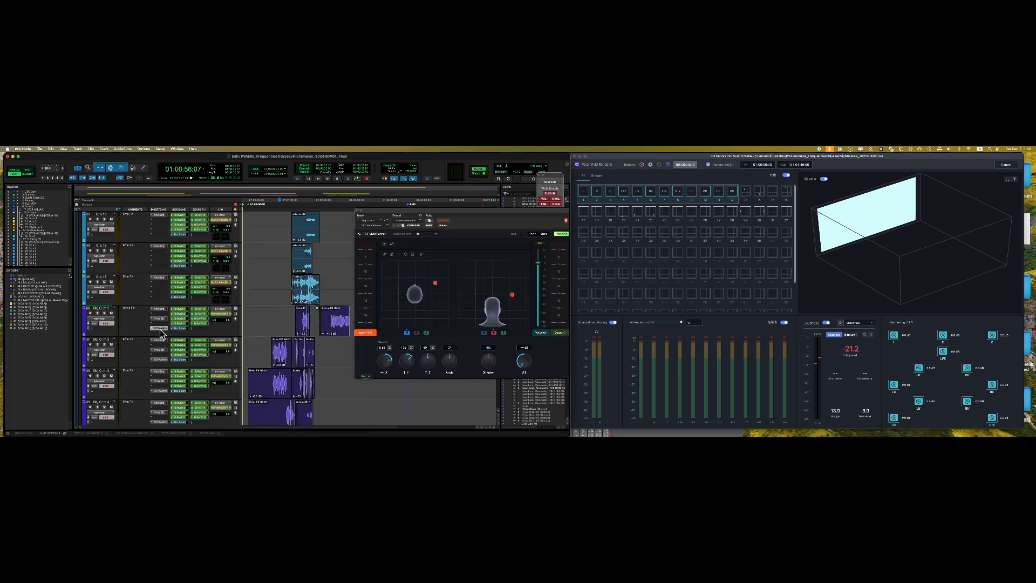
click(160, 331)
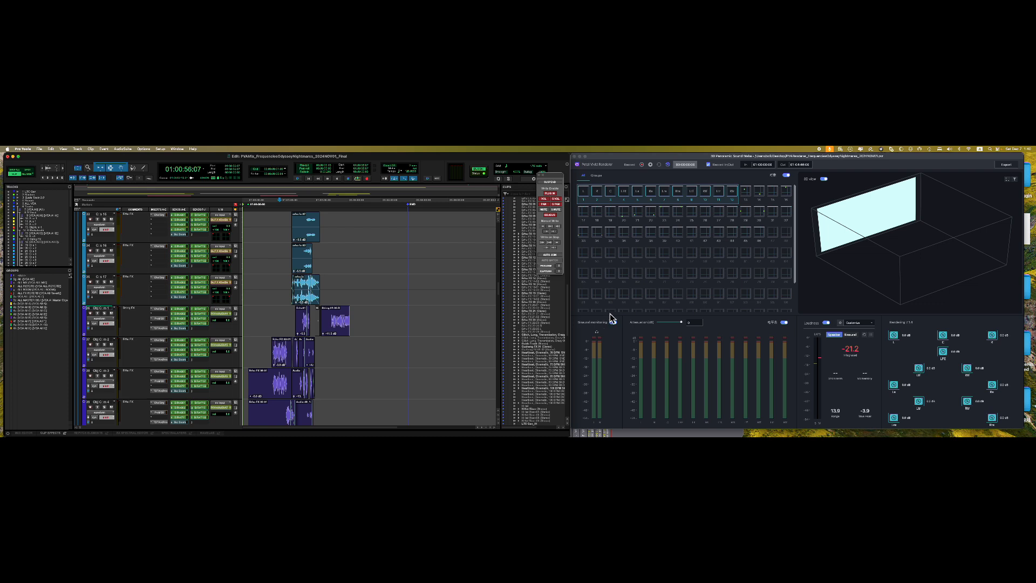
click(728, 164)
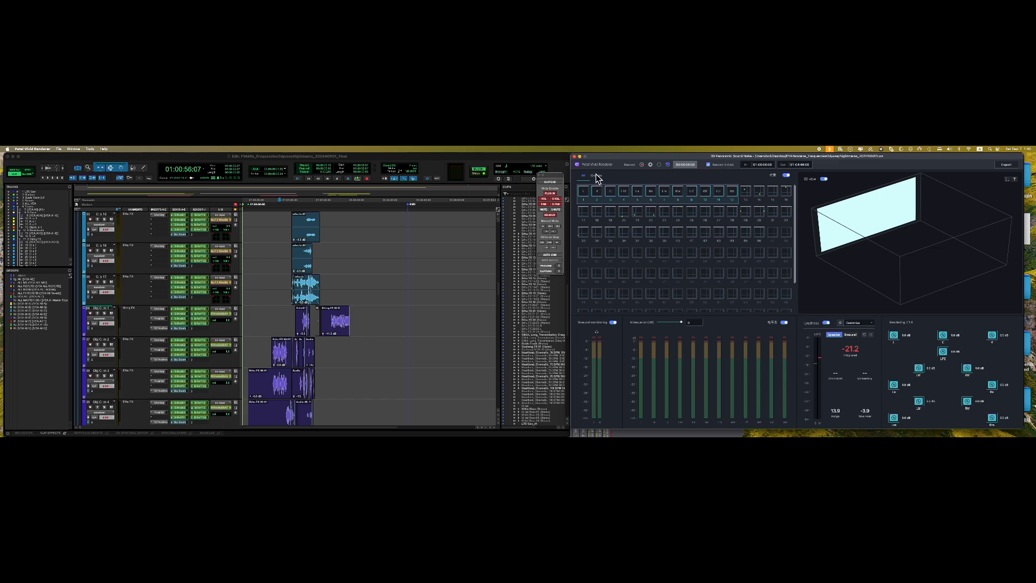
- Return the playhead to the session start at 00:59:50:00 from the Reverb track
scroll(488, 339, up, 15)
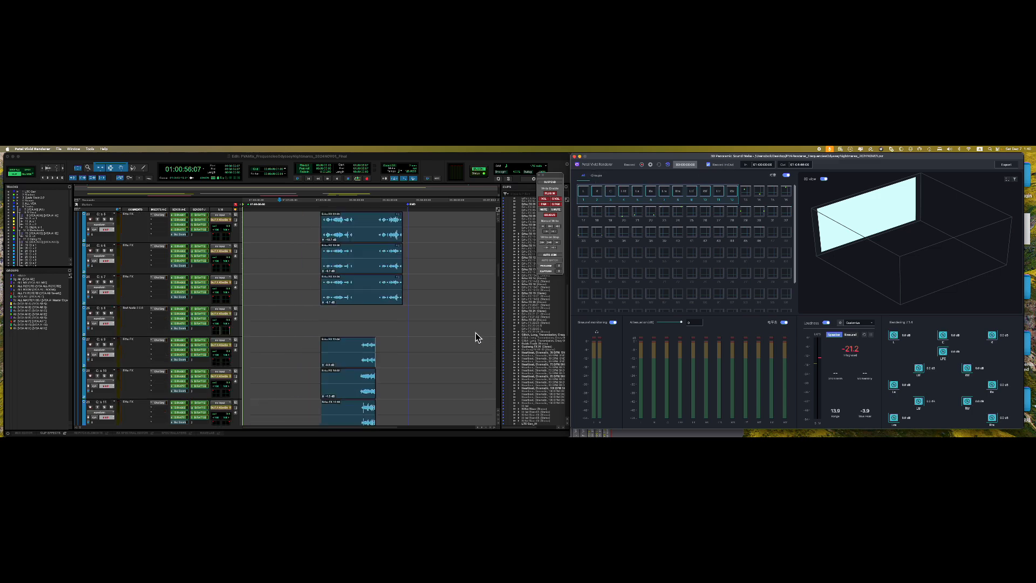
click(405, 226)
key(shift+Return)
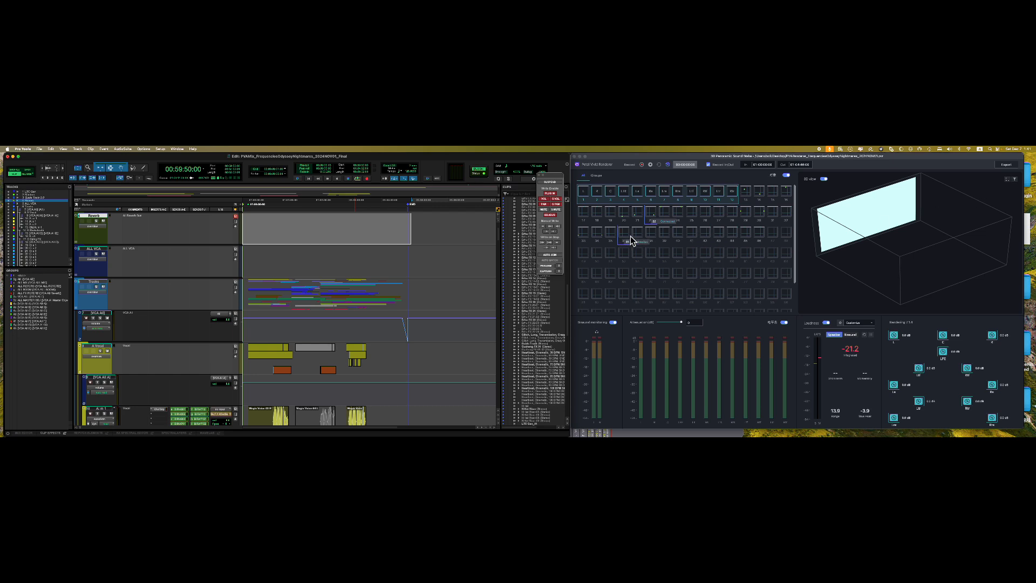
- Scroll down the tracks and launch Dolby Atmos Renderer Remote from the Dock
mouse_move(607, 430)
scroll(395, 339, down, 15)
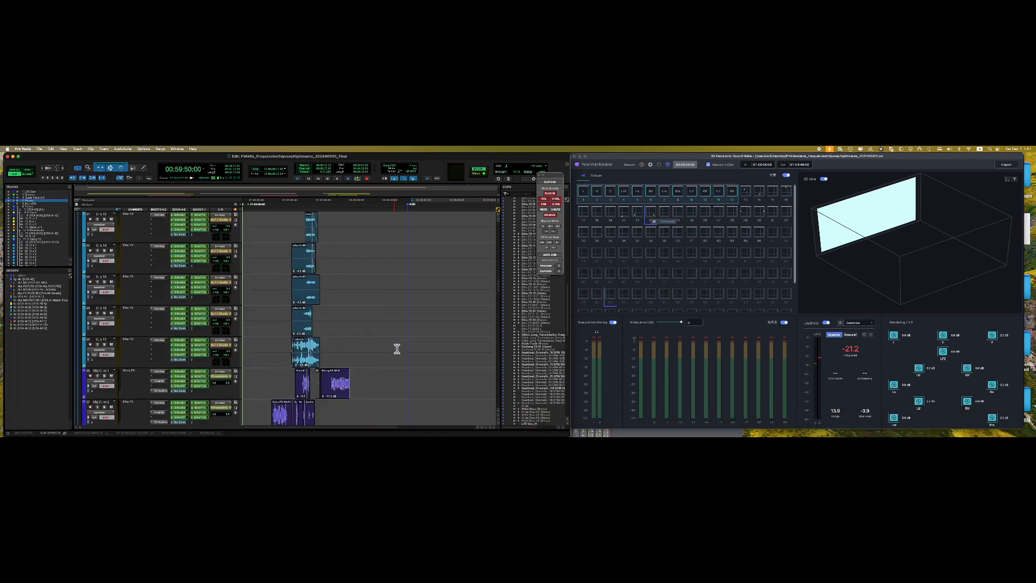
scroll(397, 349, down, 20)
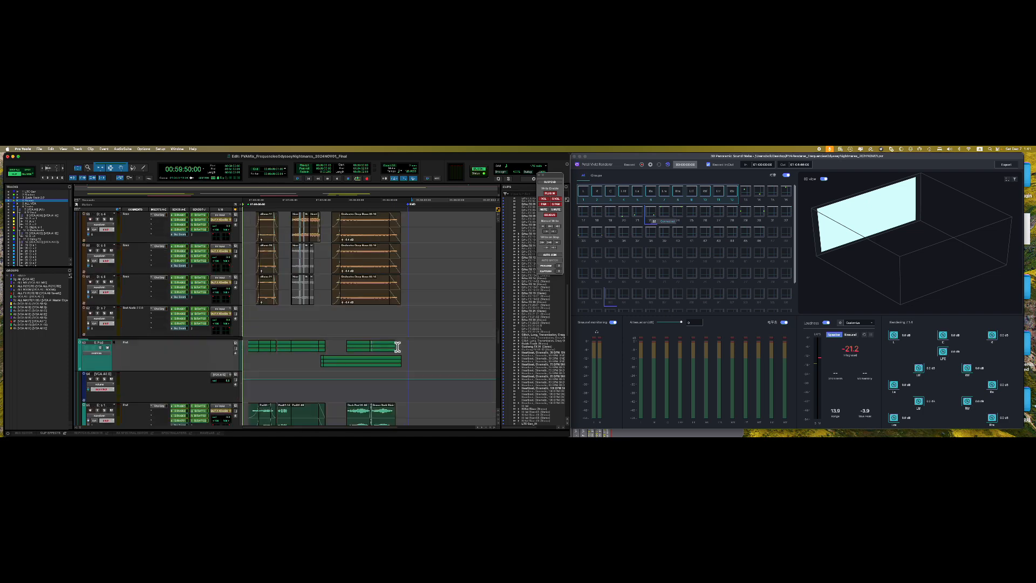
scroll(397, 347, down, 8)
mouse_move(799, 432)
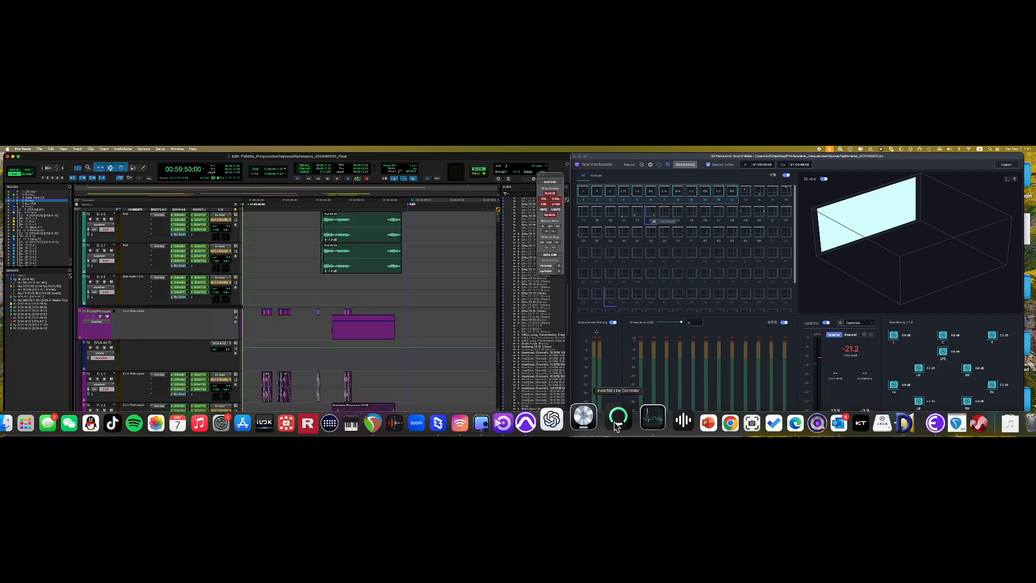
click(492, 424)
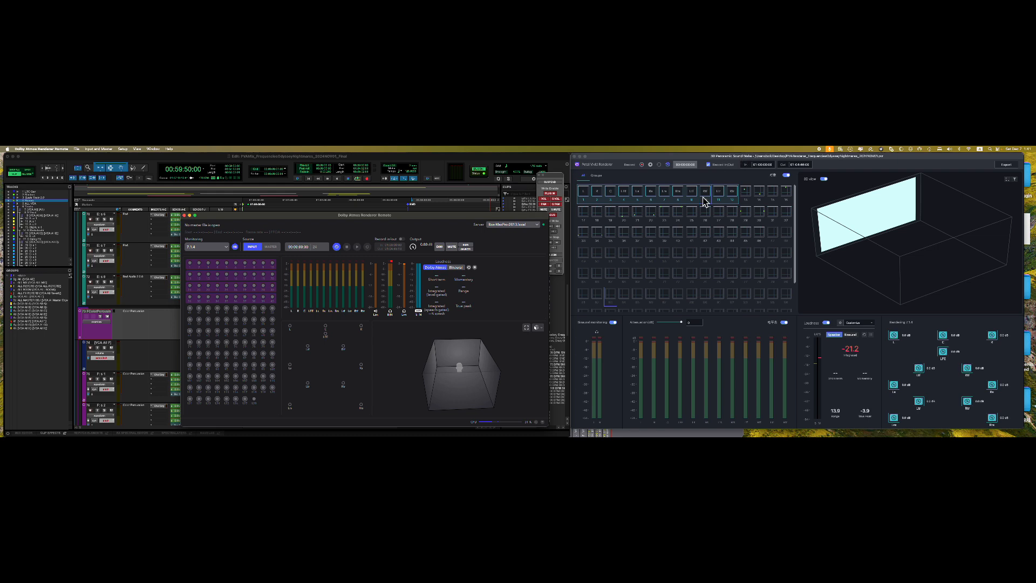
- Place the Dolby Atmos Renderer Remote window over the Pro Tools session and open its app menu
drag(522, 216, 556, 191)
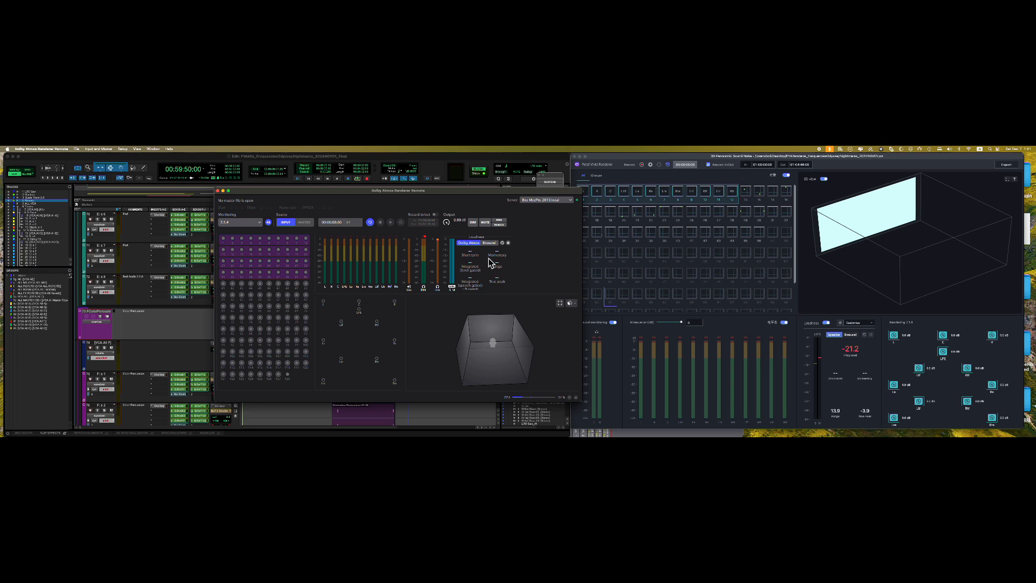
drag(431, 192, 422, 192)
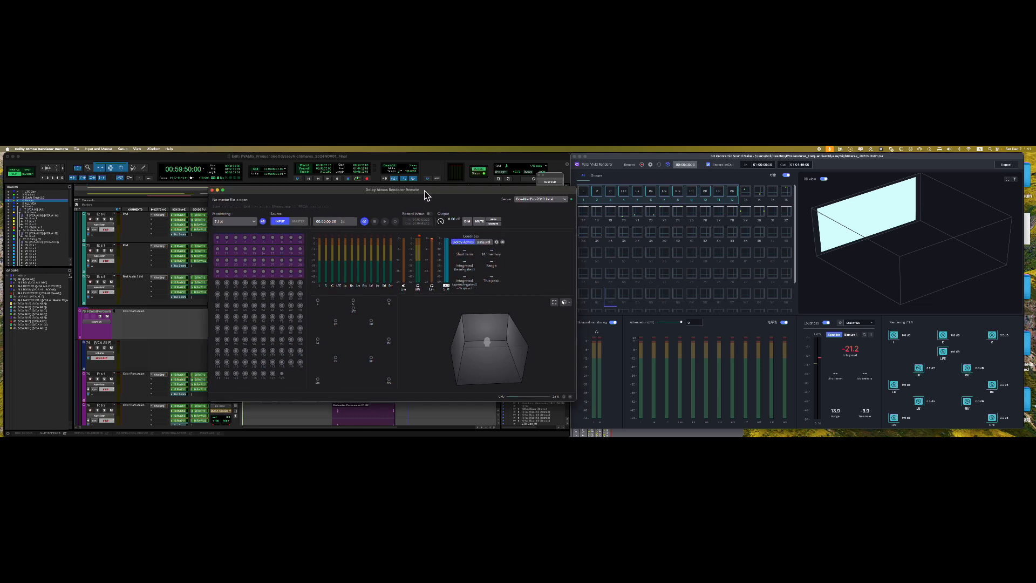
click(63, 149)
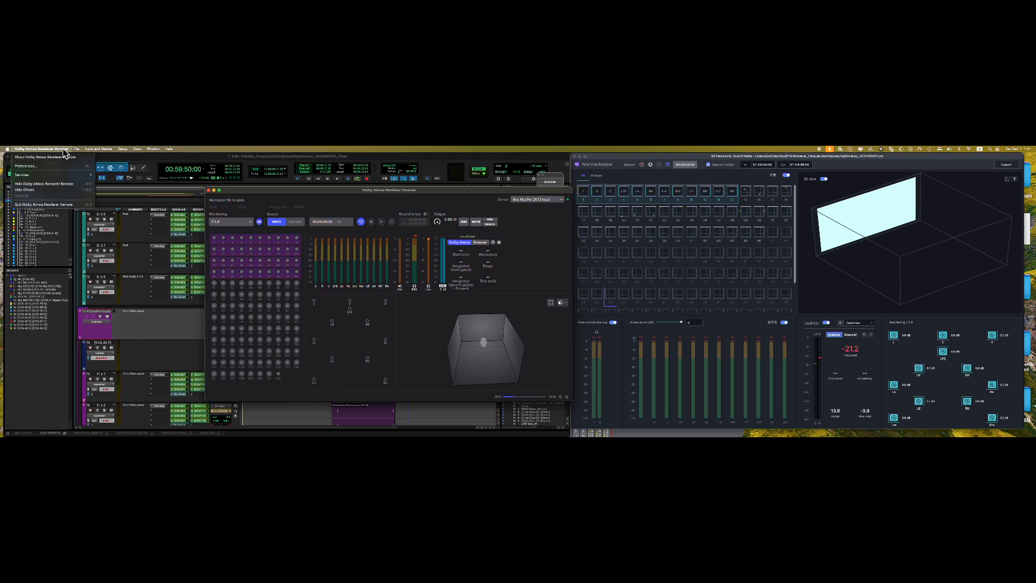
- Open the renderer remote Preferences and review its Devices, Format, Monitoring and Outputs settings
click(54, 166)
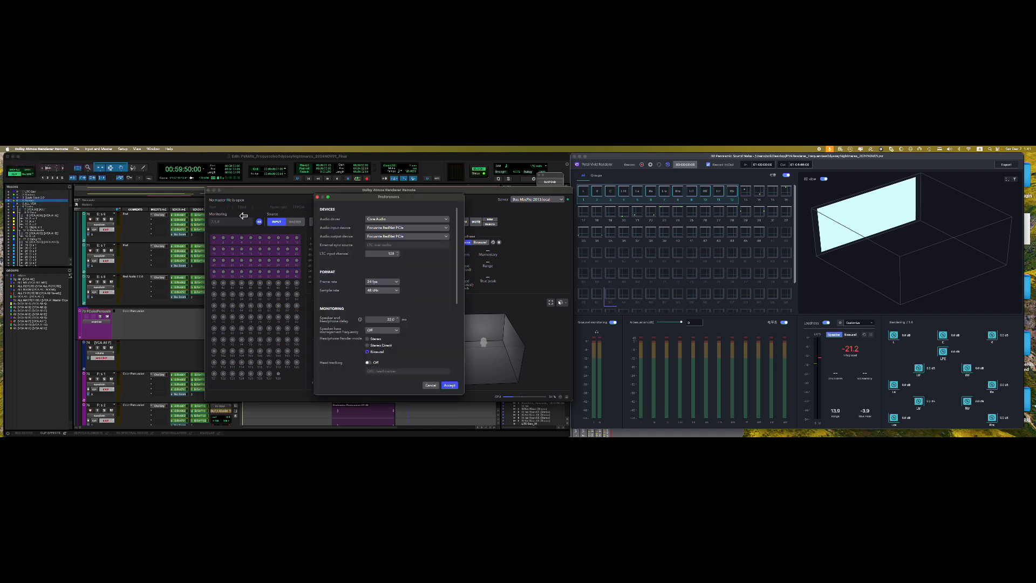
scroll(401, 267, down, 5)
scroll(401, 268, down, 4)
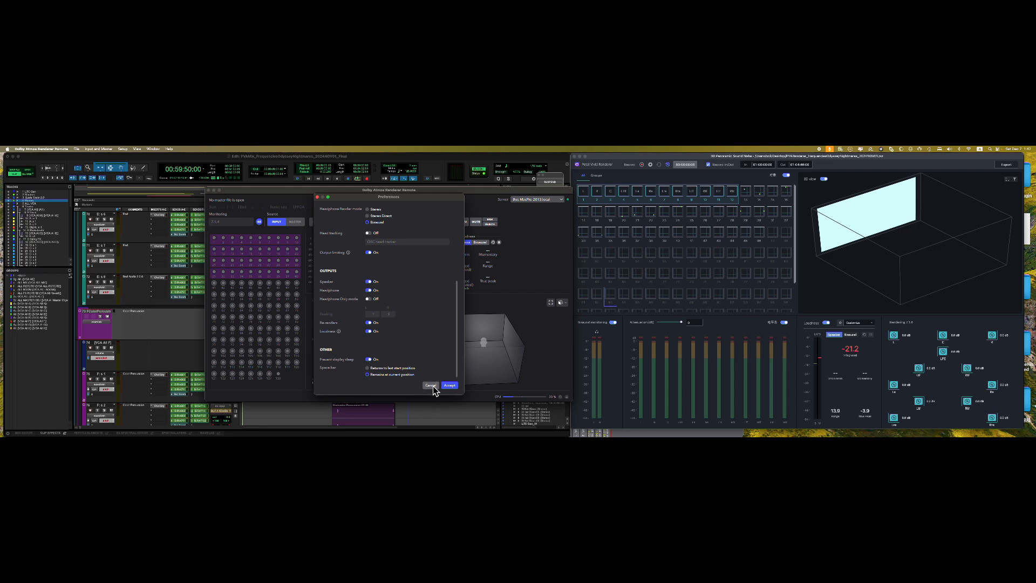
scroll(426, 354, up, 9)
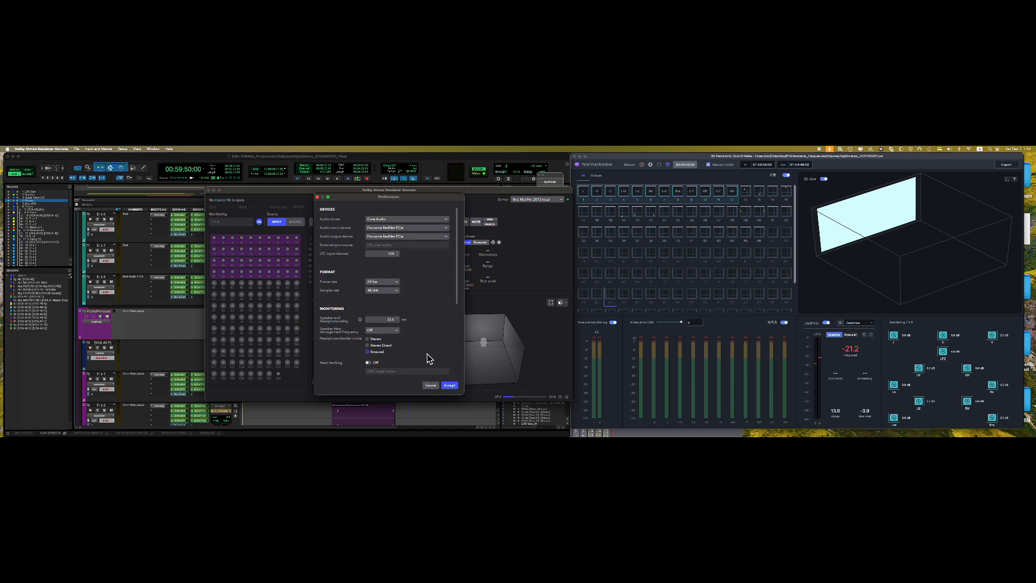
- Dismiss the Dolby renderer's Preferences without changes and glance through its File menu
click(431, 385)
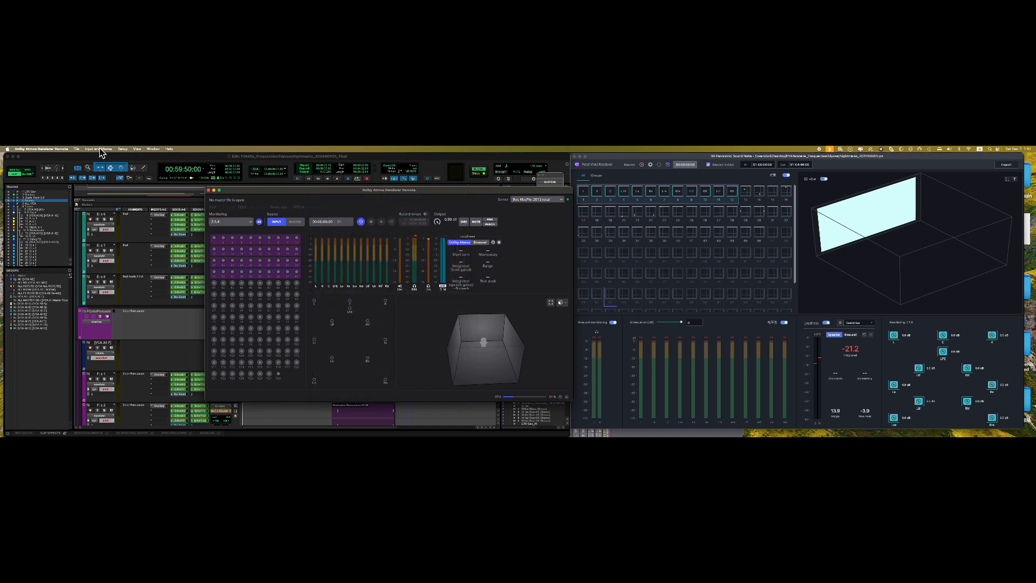
click(76, 150)
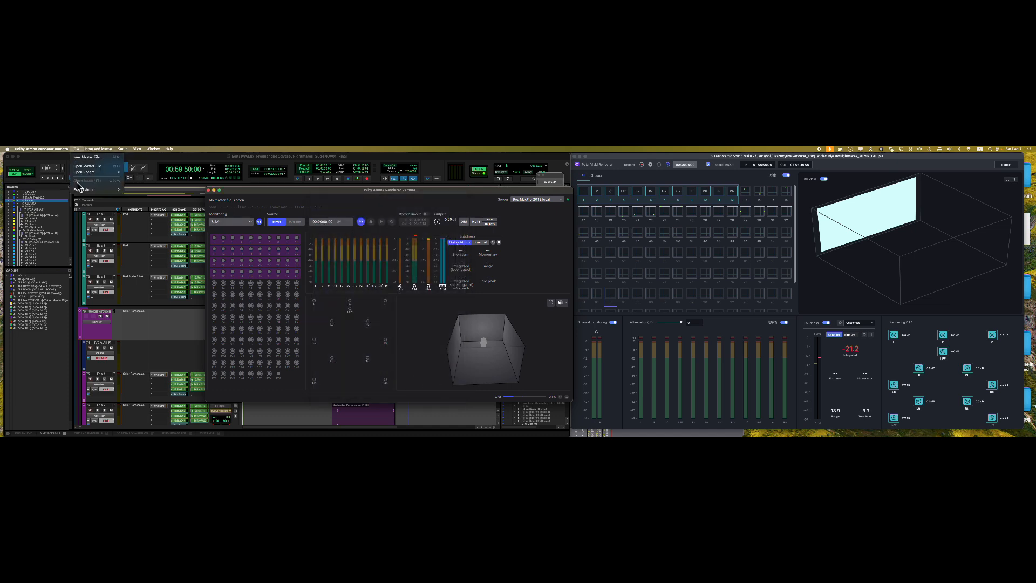
mouse_move(91, 151)
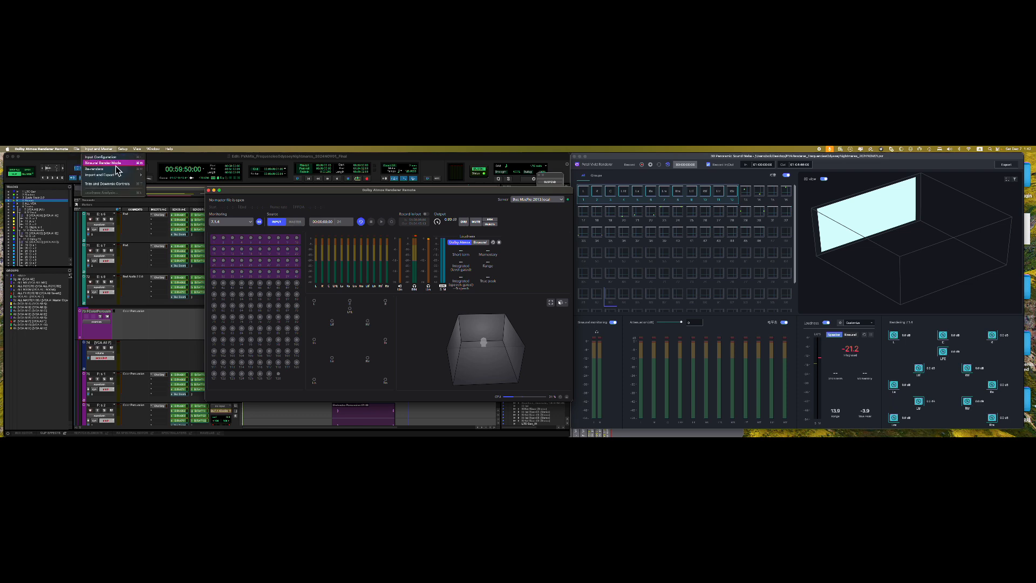
click(264, 192)
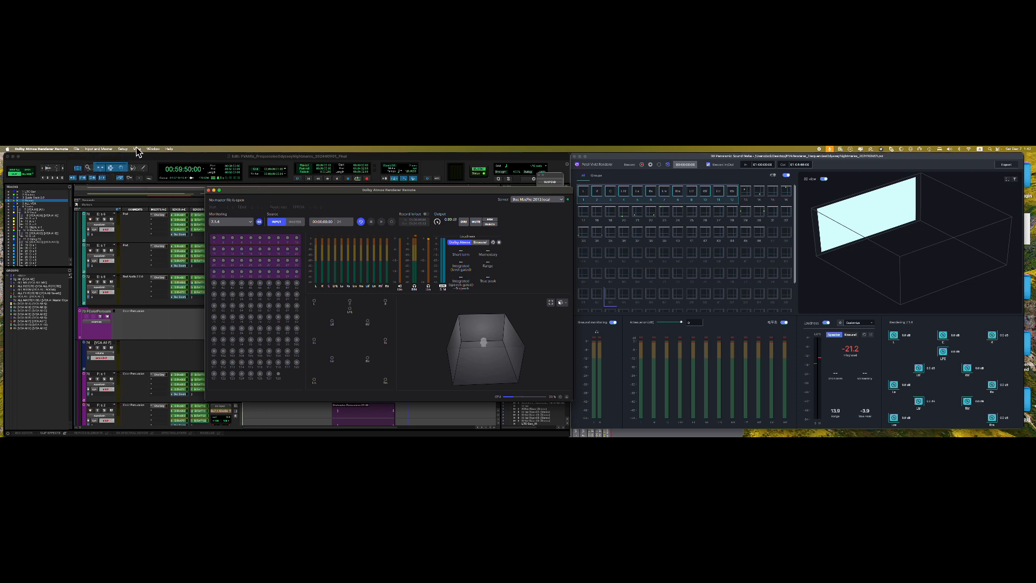
- Compare the Petal Vivid and Dolby renderer windows, nudge the Dolby window, and open Input and Master
click(669, 163)
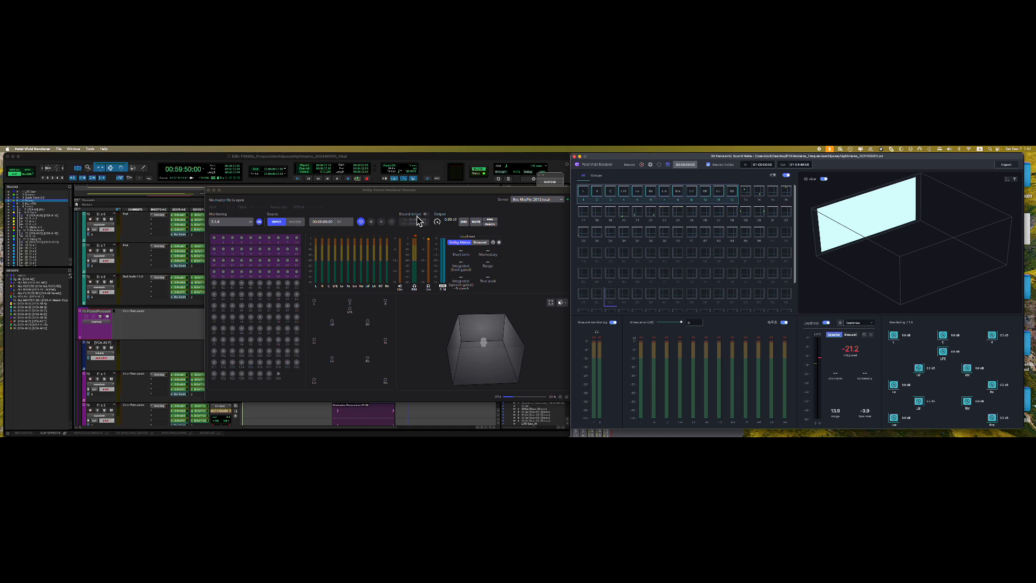
click(401, 197)
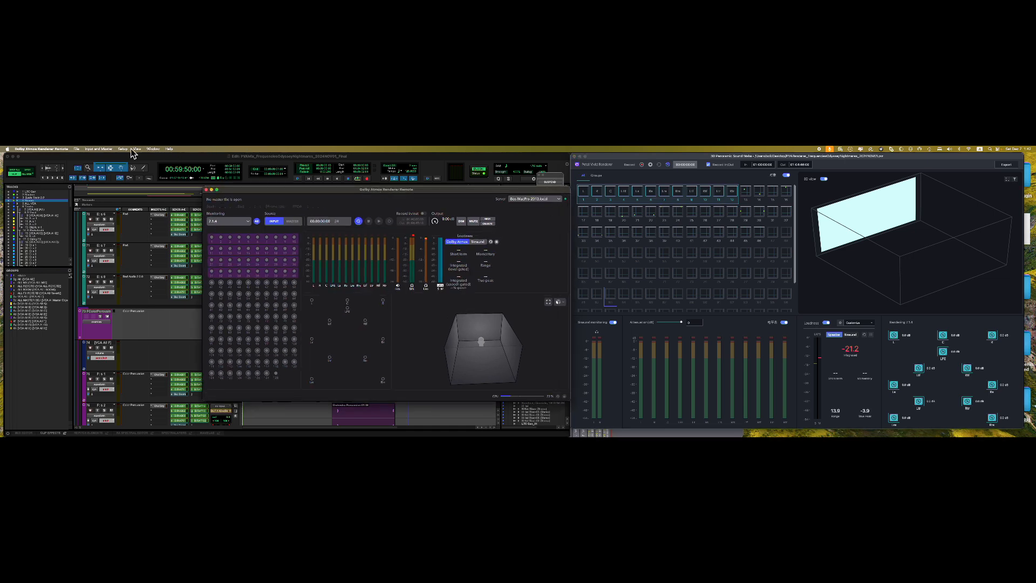
click(97, 149)
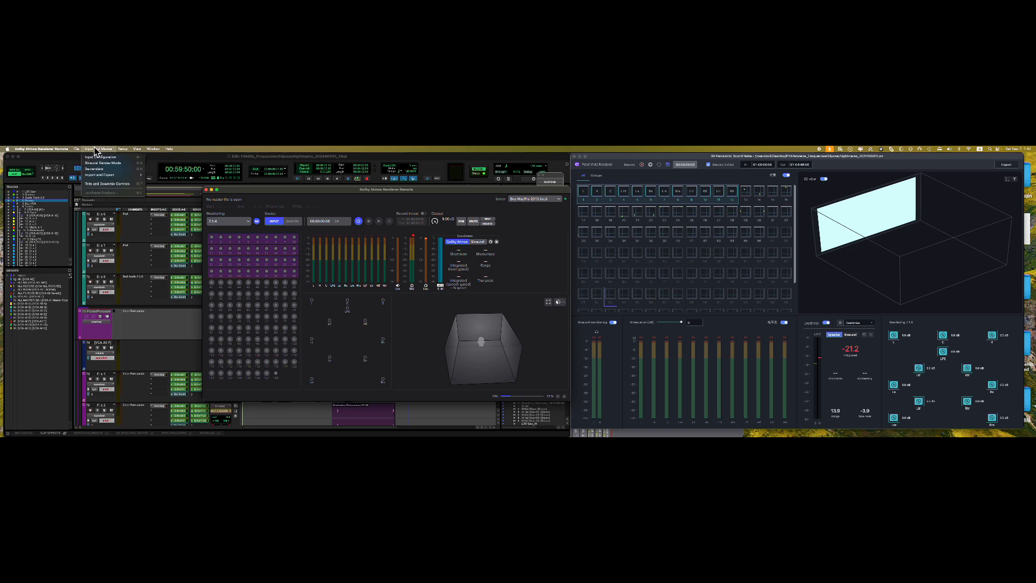
click(753, 167)
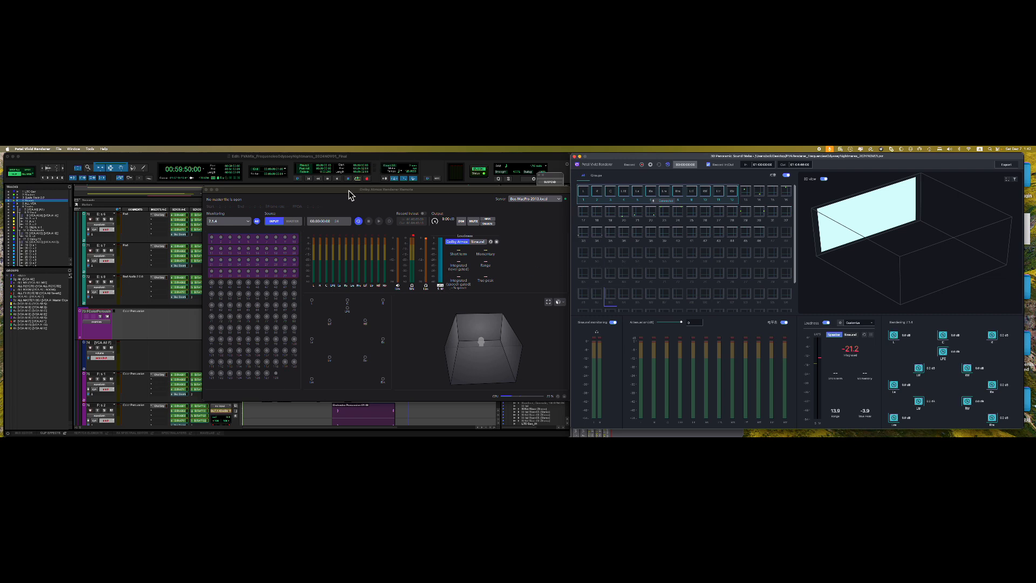
drag(348, 191, 344, 187)
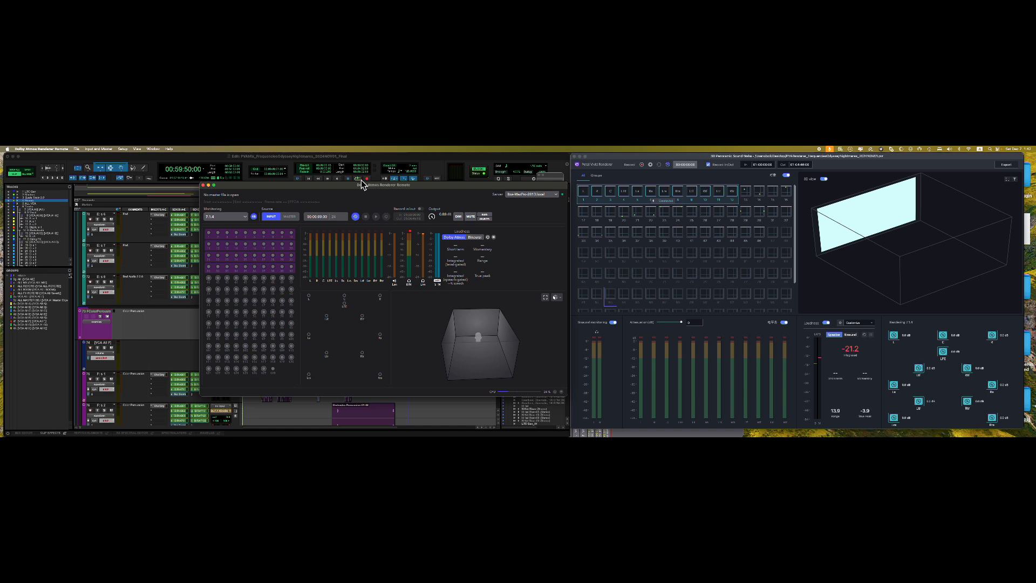
click(105, 150)
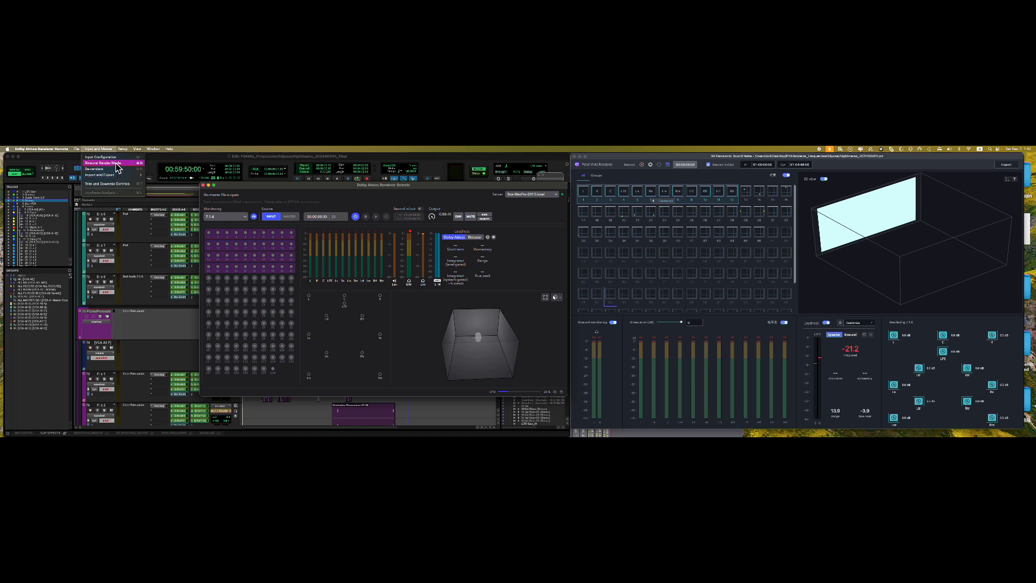
- Review Input Configuration, cancel it without changes, and browse the Setup menu
click(117, 163)
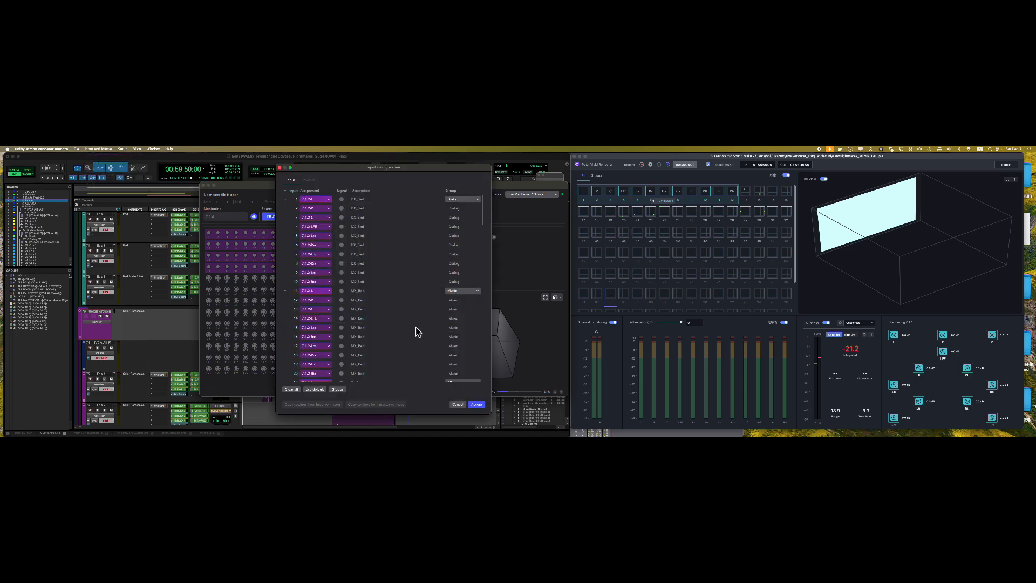
click(459, 405)
click(123, 149)
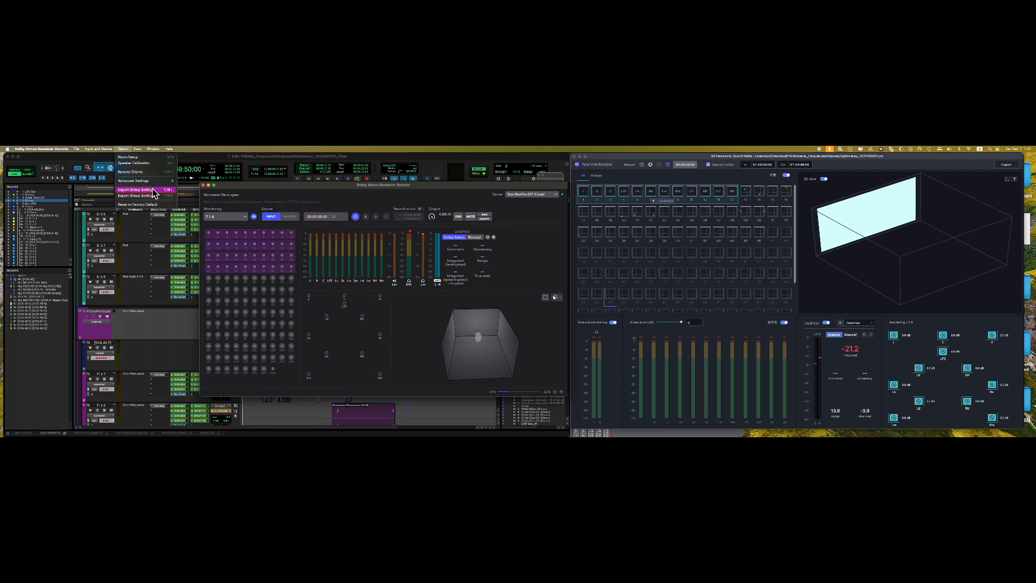
mouse_move(155, 186)
click(156, 156)
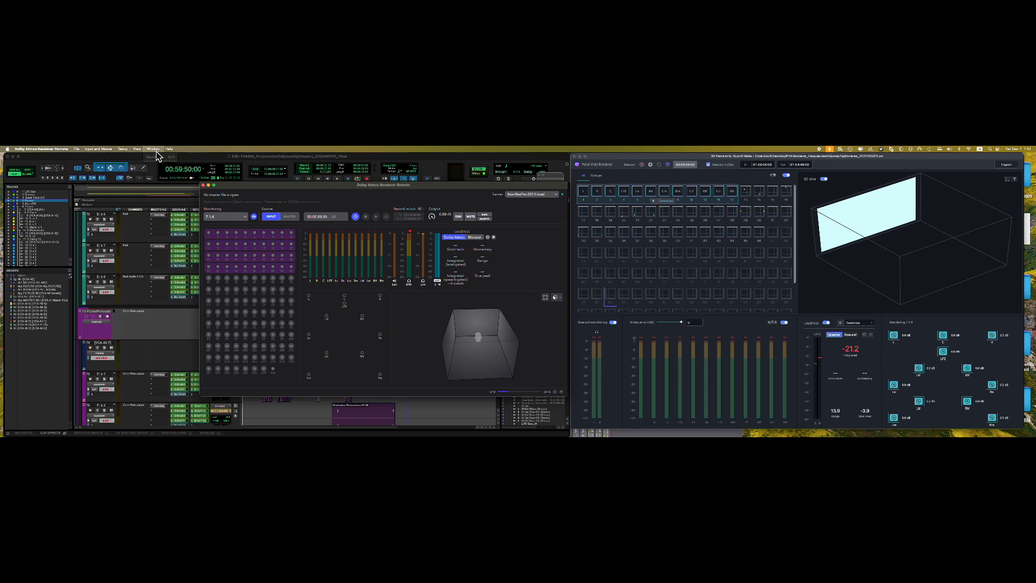
- Move the Dolby Atmos Renderer Remote window left and down, then hide it with Cmd+H
click(157, 149)
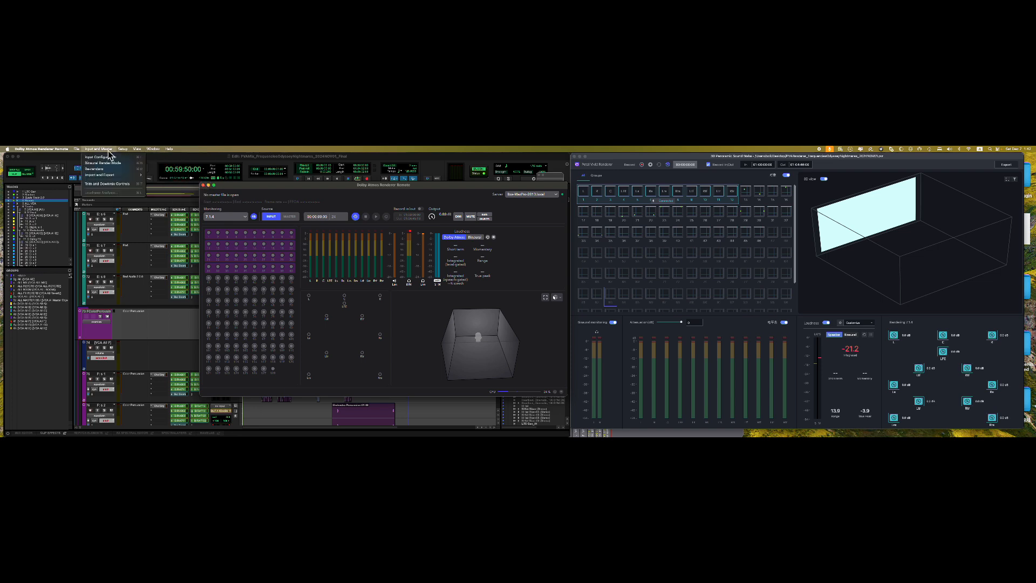
click(247, 186)
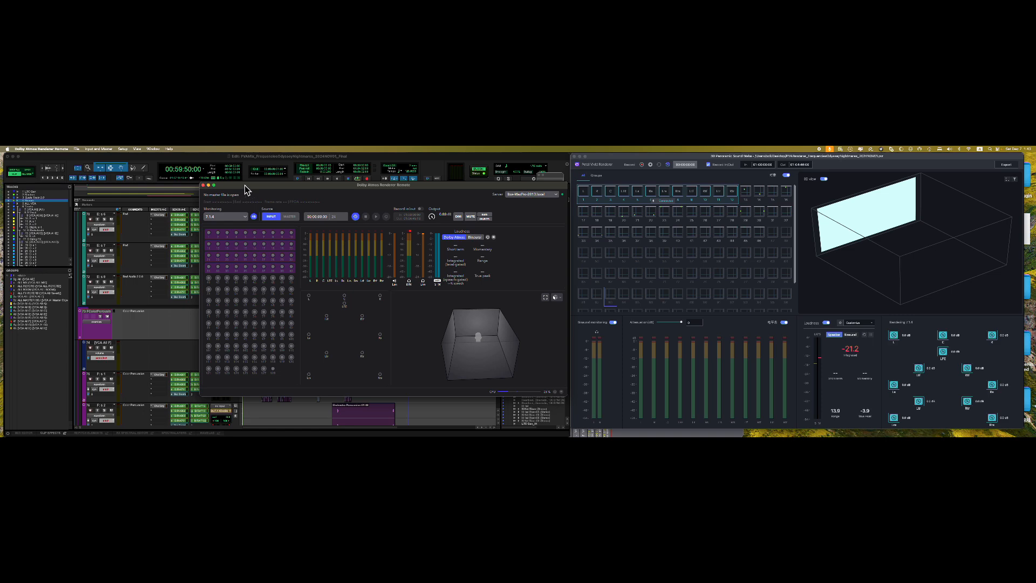
drag(249, 188, 107, 238)
key(super+h)
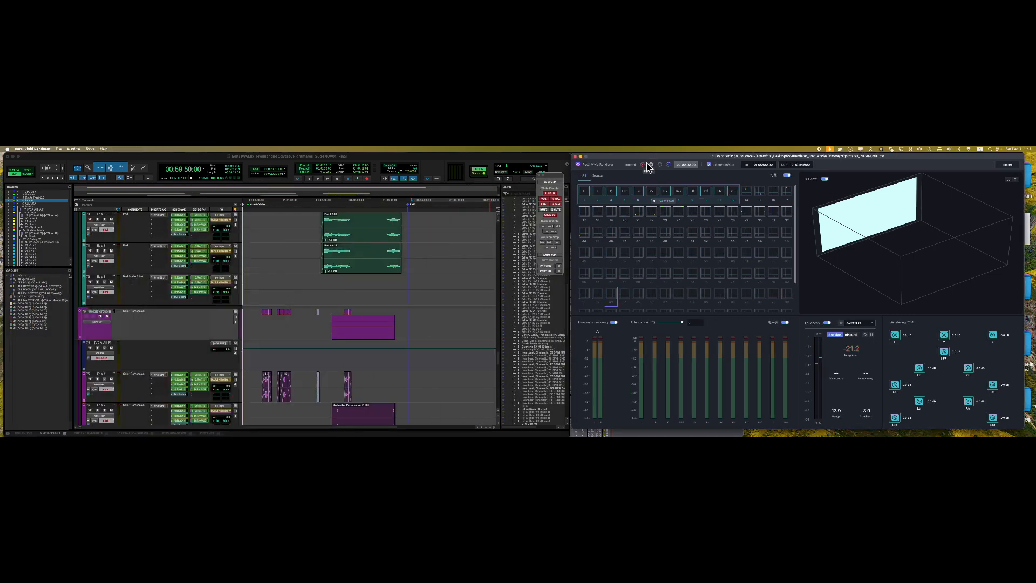
- Browse track 65's multichannel insert plugins under Other without adding one
drag(645, 160, 648, 162)
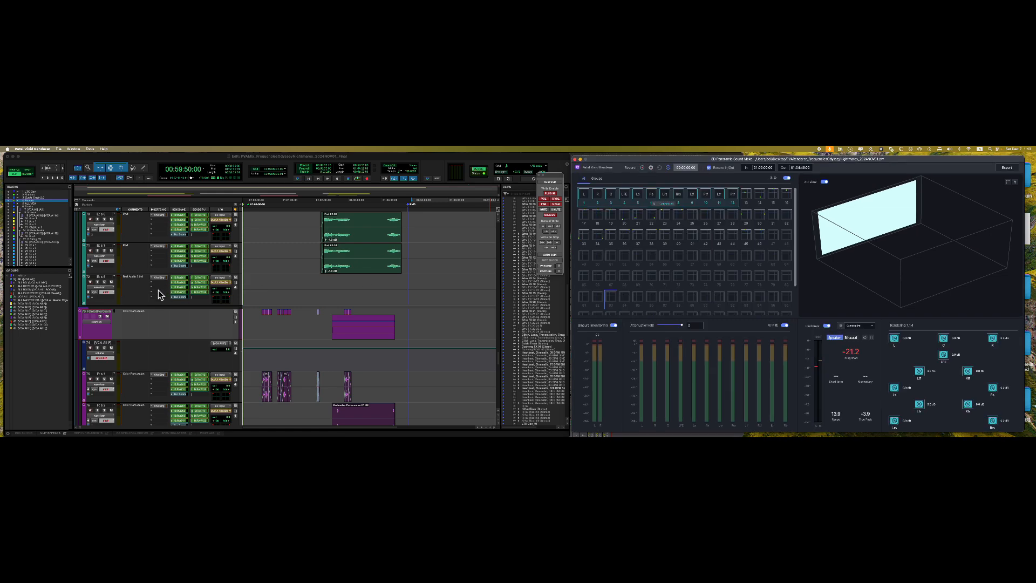
scroll(160, 293, up, 3)
scroll(159, 292, up, 3)
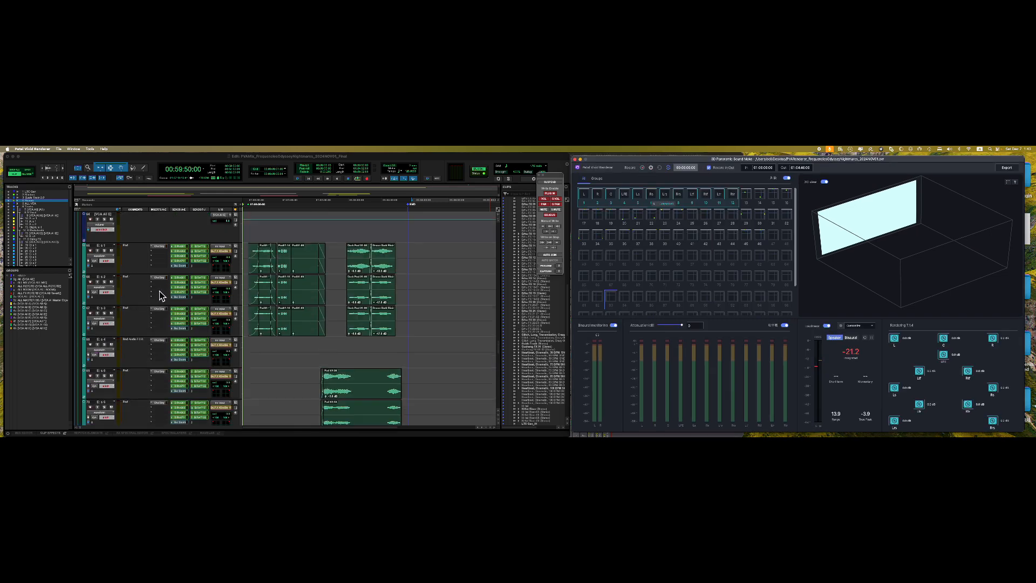
click(160, 270)
click(160, 270)
mouse_move(194, 270)
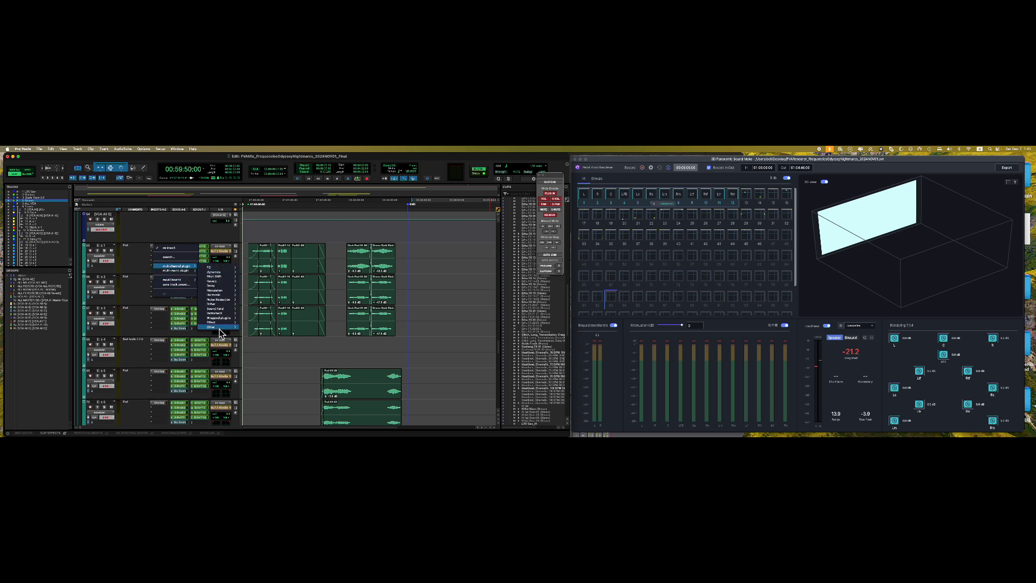
mouse_move(222, 327)
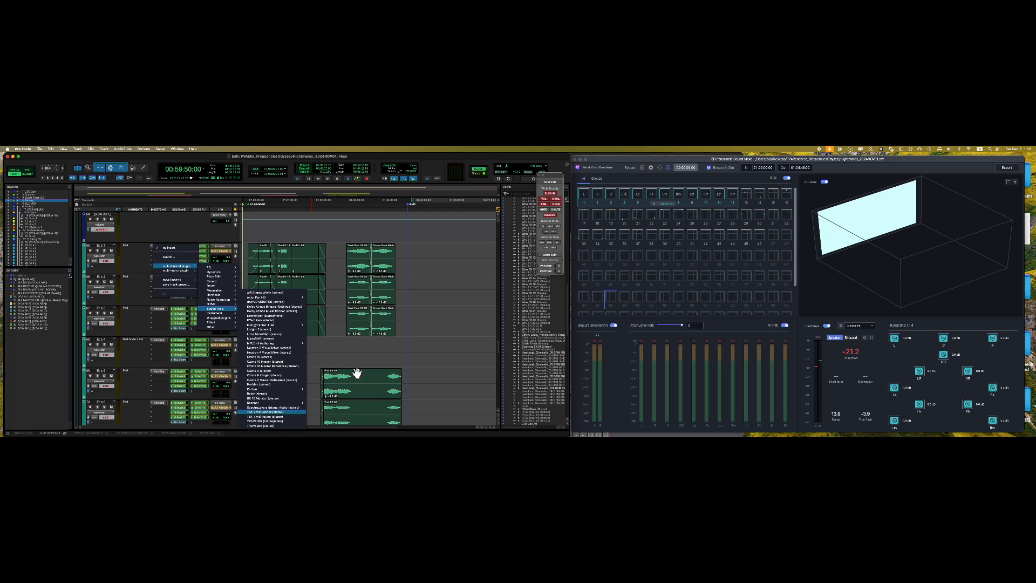
click(422, 335)
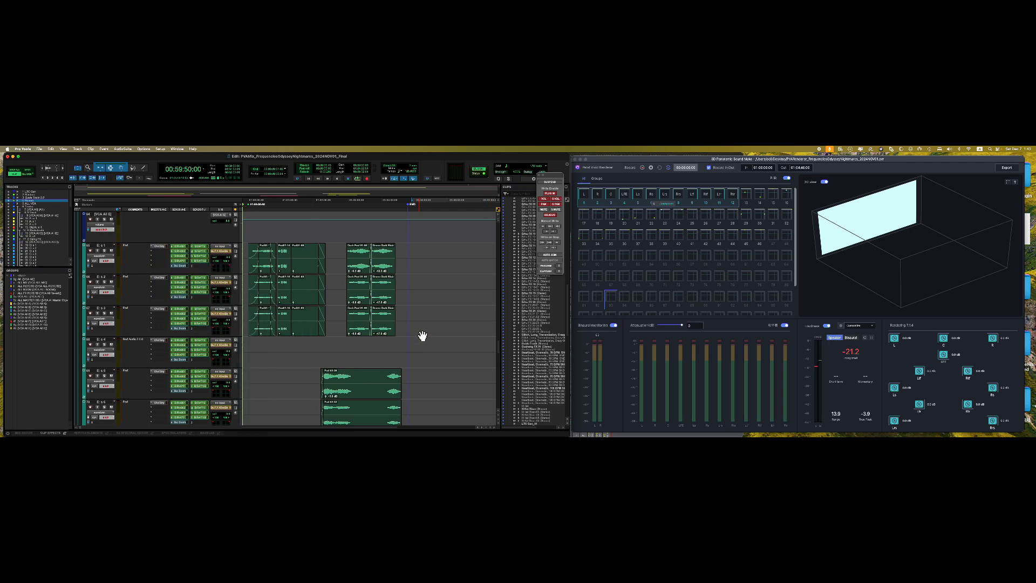
- Nudge the Petal Vivid Renderer window and scroll the Pro Tools edit window back down
click(646, 157)
drag(644, 160, 647, 161)
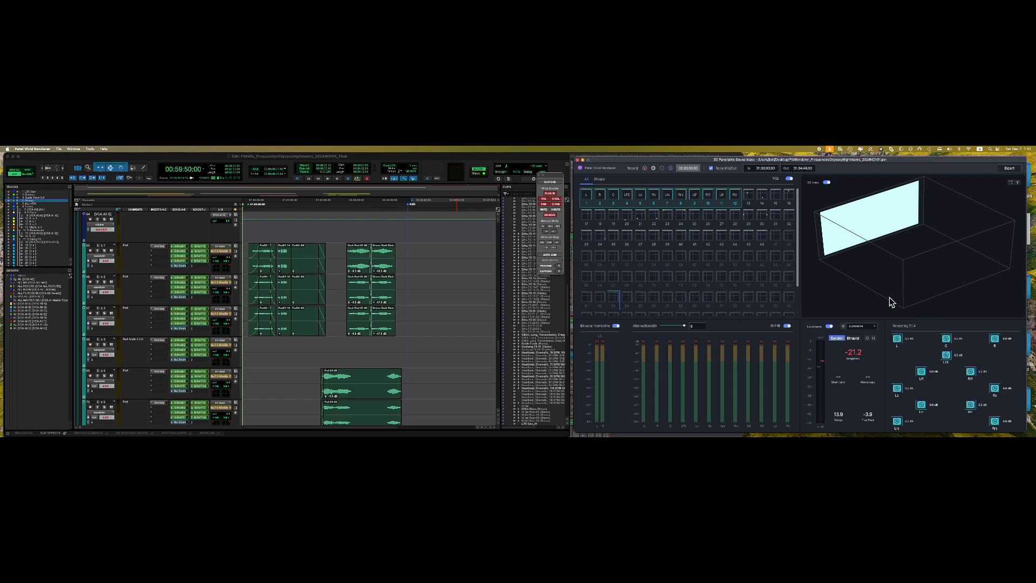
scroll(773, 298, down, 3)
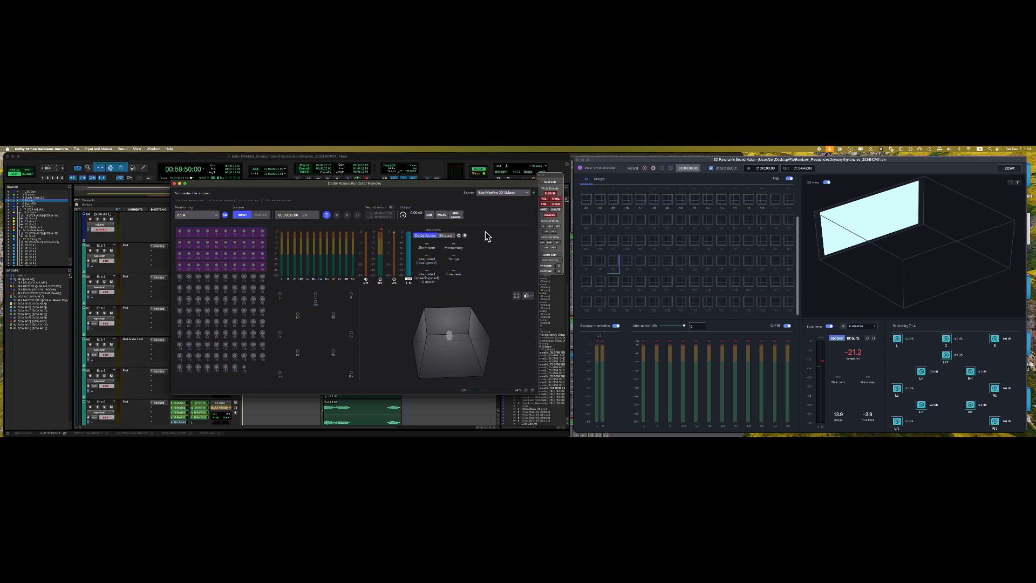
click(607, 167)
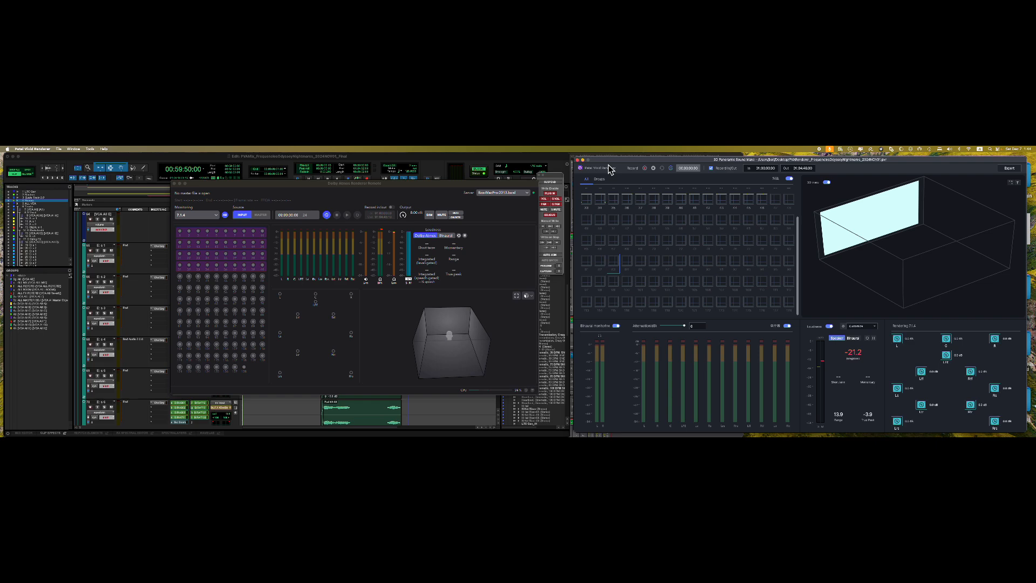
drag(607, 160, 605, 159)
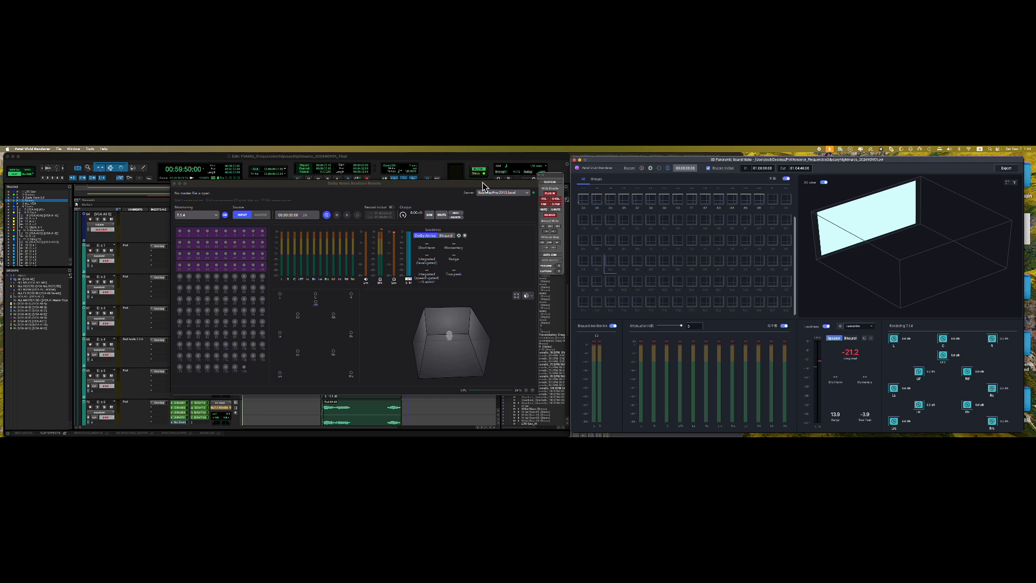
click(346, 189)
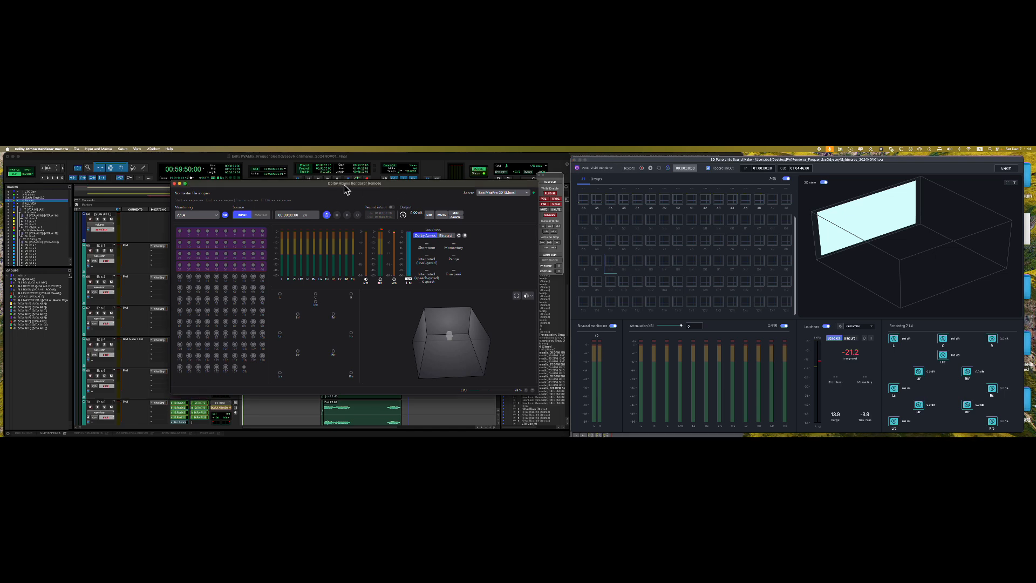